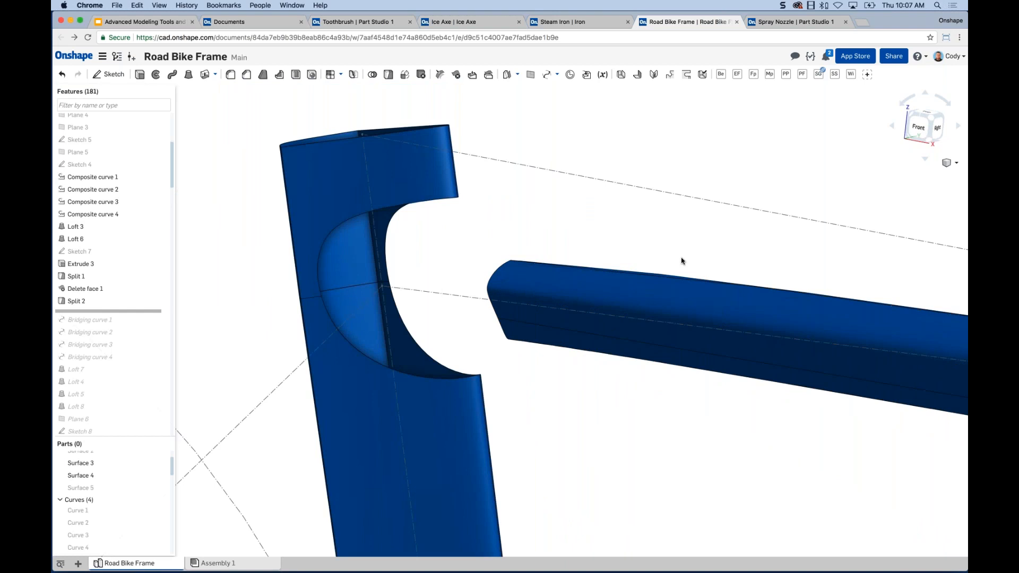
- Examine the gap between the upright tube's cutout and the angled tube's open end, highlighting a boundary edge on each
right_drag(674, 260, 668, 271)
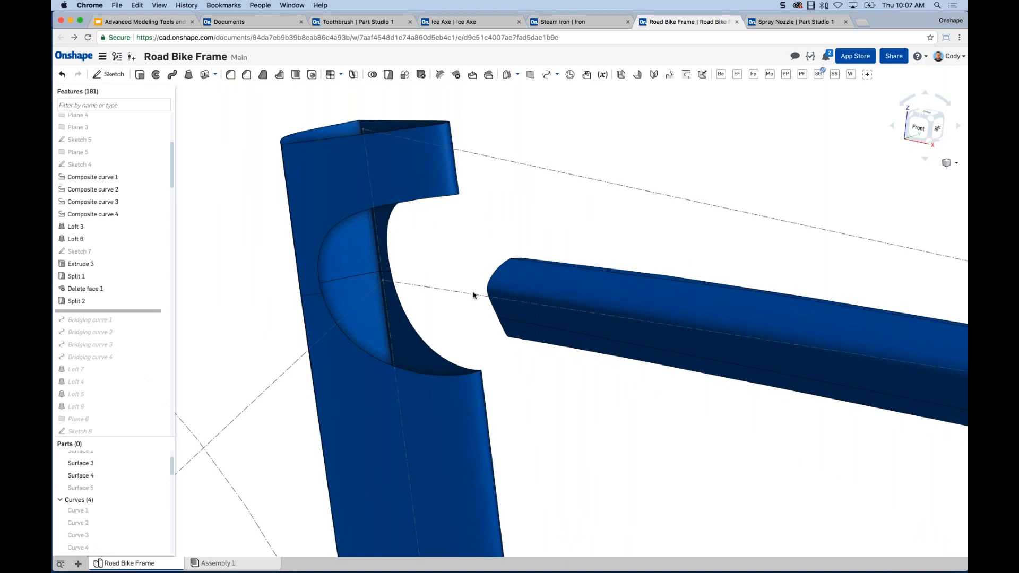
right_drag(492, 262, 508, 257)
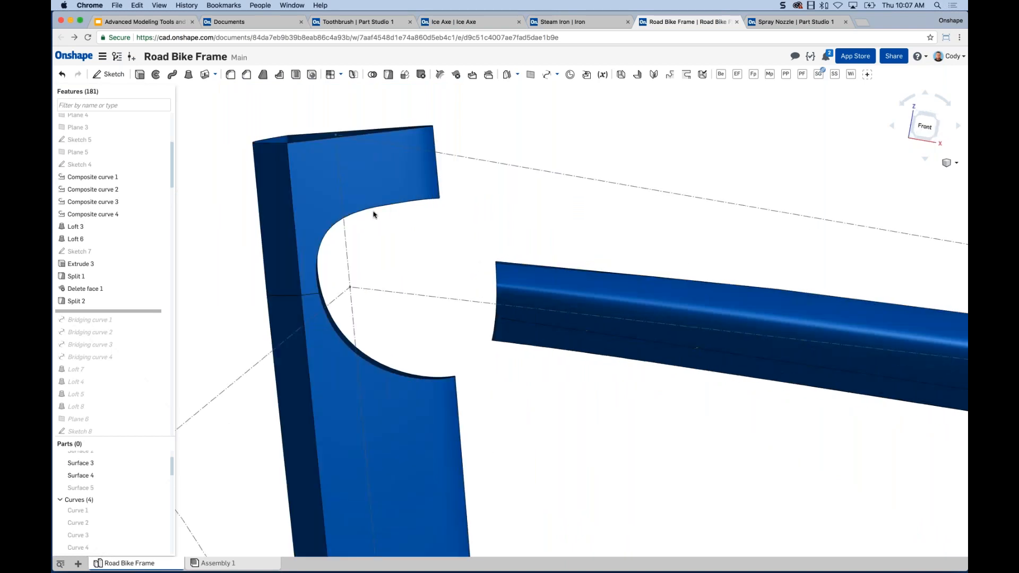
right_drag(548, 250, 504, 260)
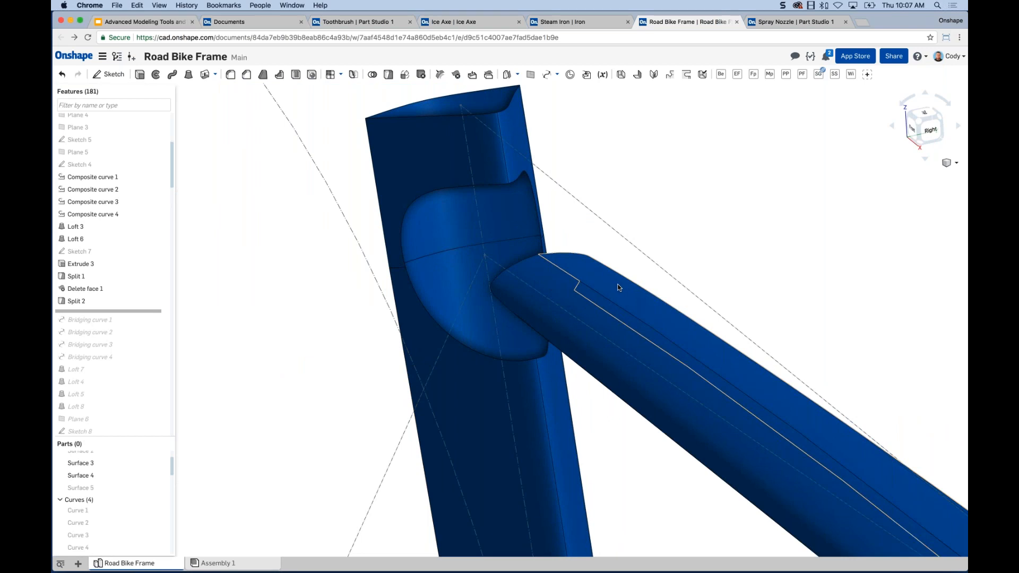
scroll(614, 286, down, 2)
middle_drag(652, 306, 594, 281)
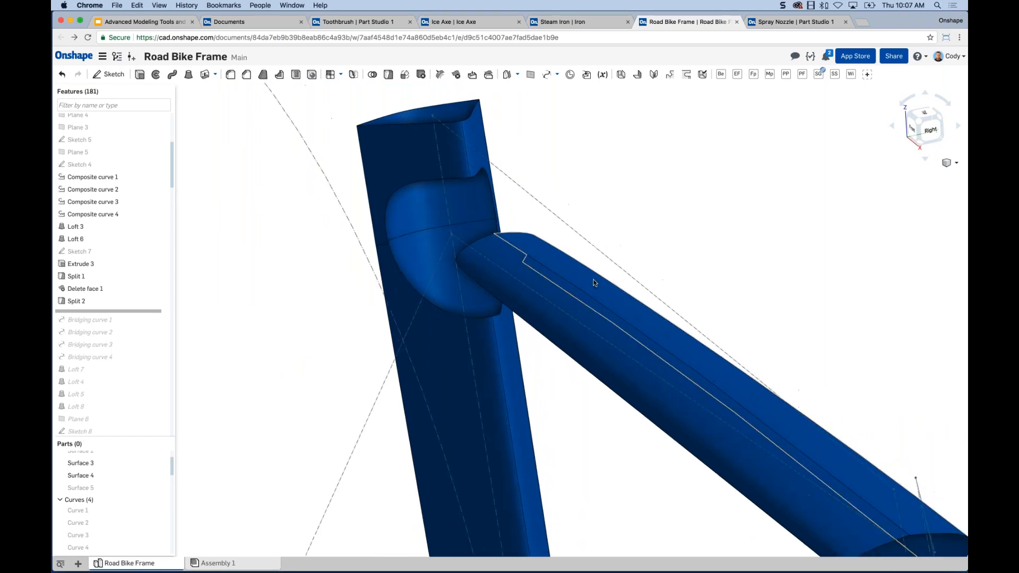
scroll(594, 280, down, 1)
scroll(595, 282, down, 1)
scroll(544, 246, up, 3)
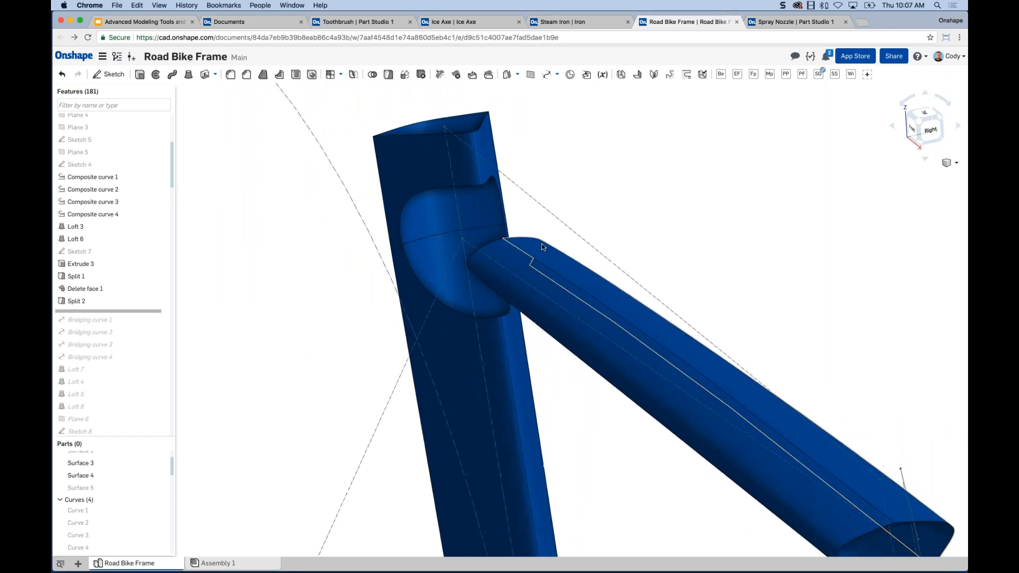
scroll(572, 276, down, 1)
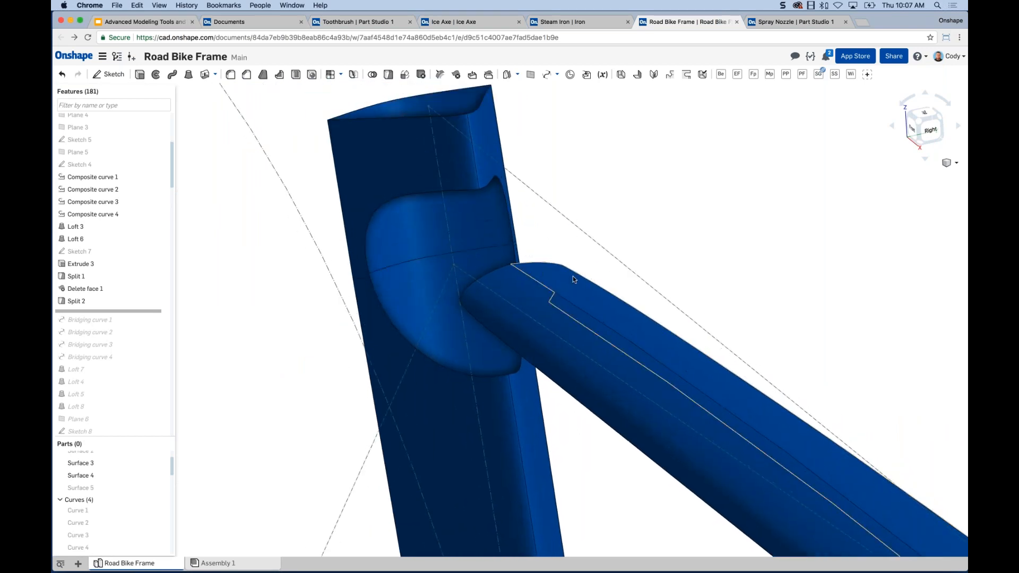
scroll(589, 281, down, 1)
right_drag(594, 284, 596, 284)
middle_drag(612, 225, 656, 250)
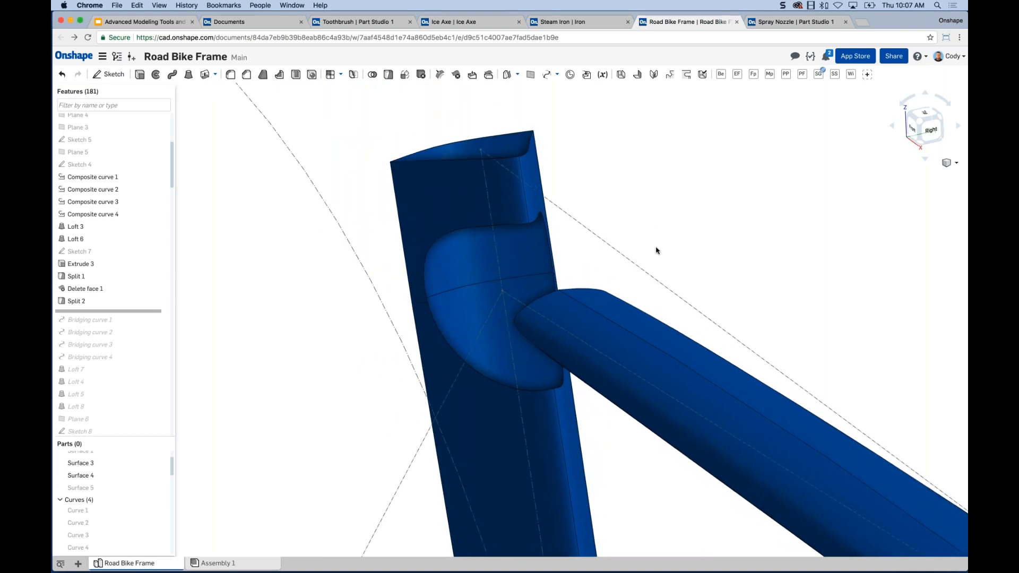
right_drag(649, 248, 665, 248)
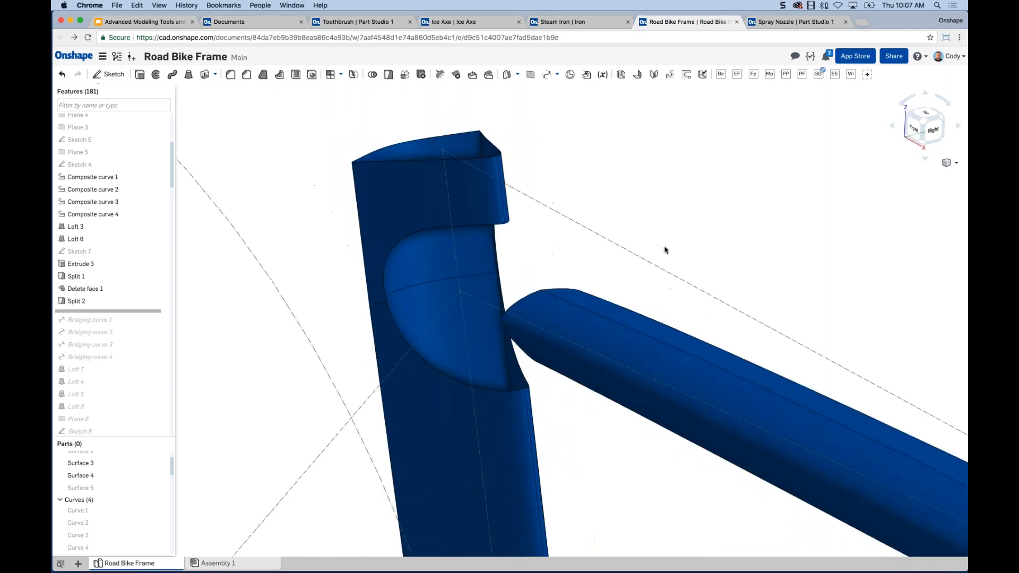
click(520, 300)
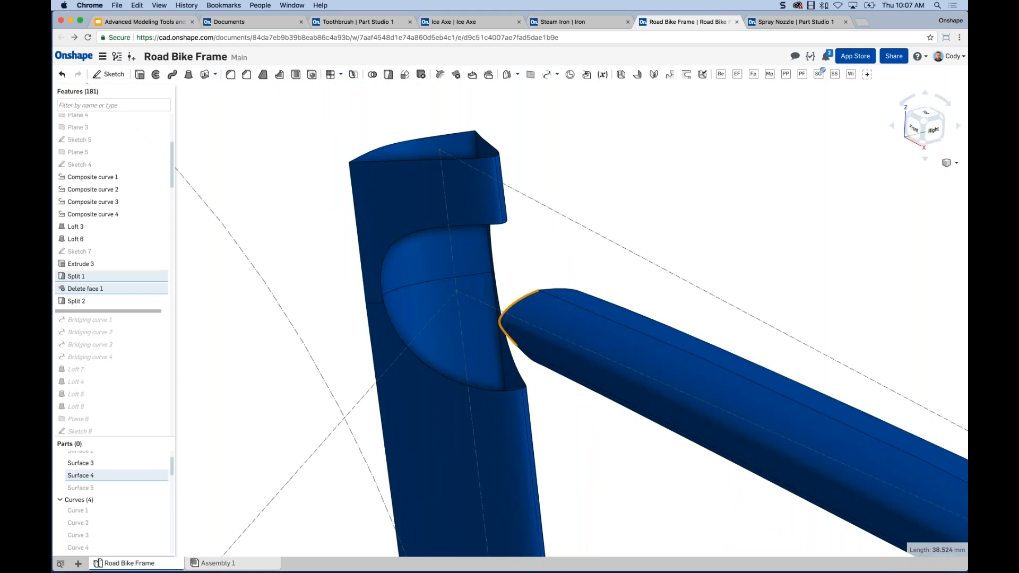
click(430, 230)
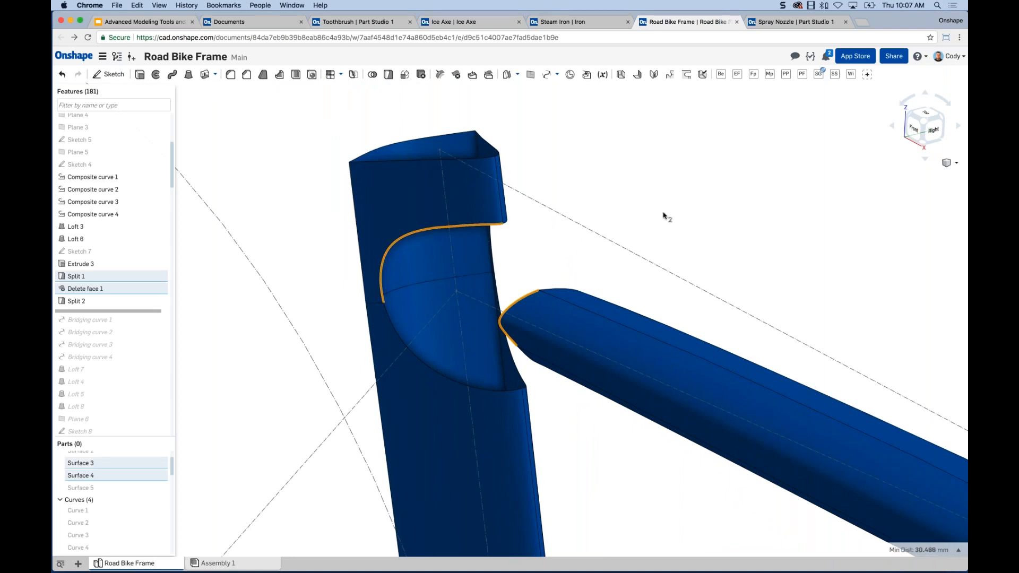
click(668, 218)
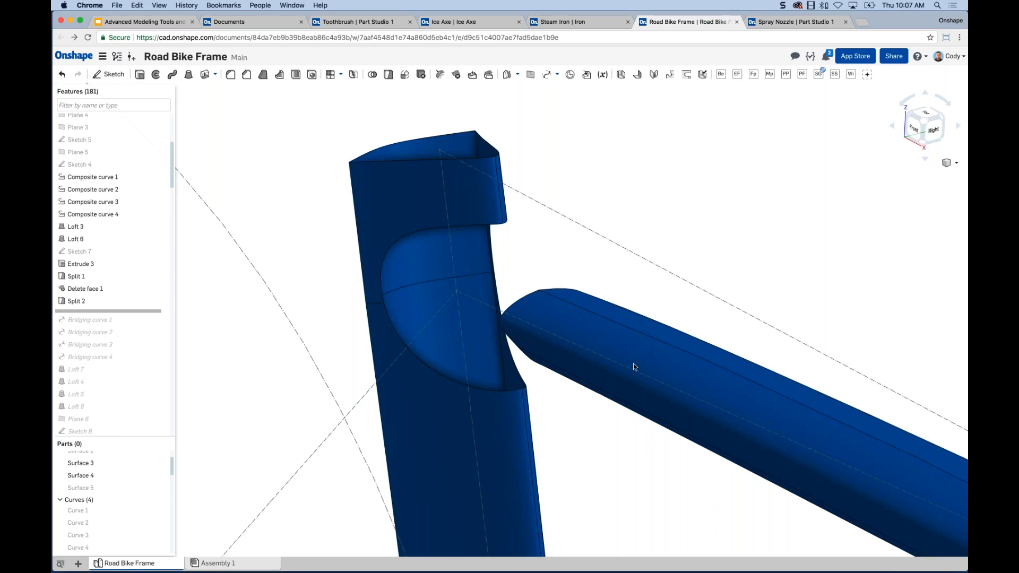
- Start a bridging curve with both its first and second sides set to Match position
scroll(640, 184, down, 2)
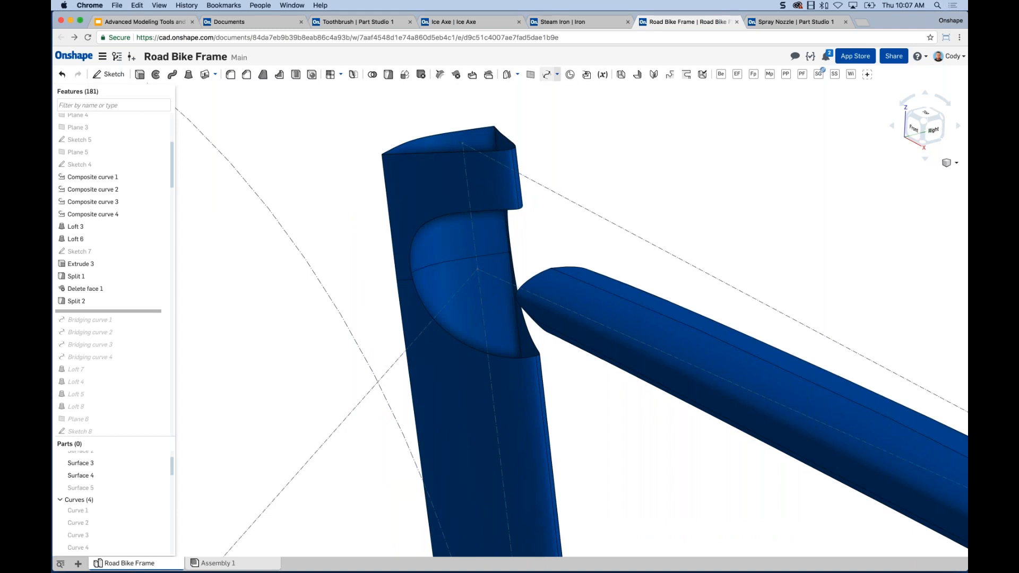
click(558, 76)
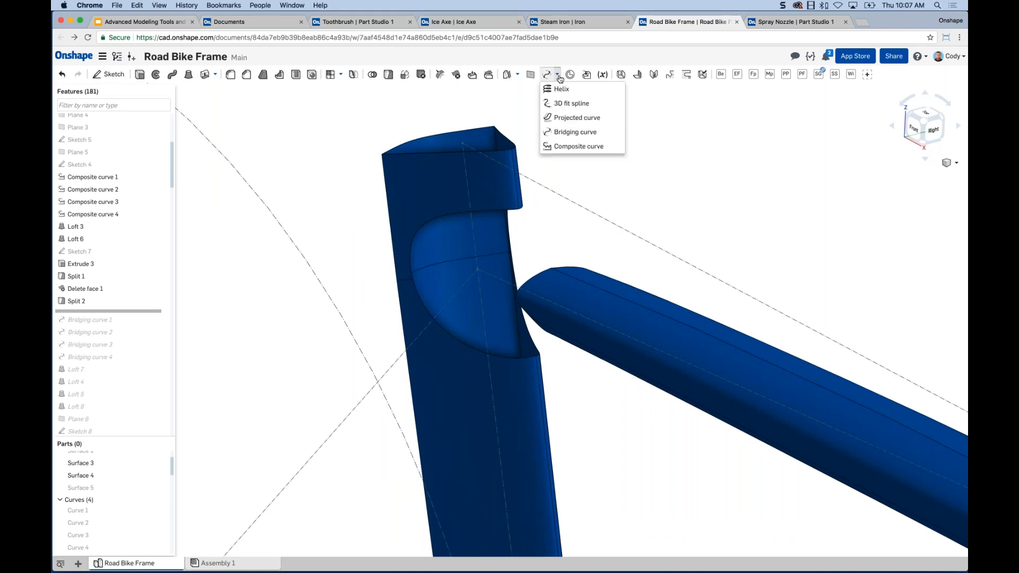
click(576, 132)
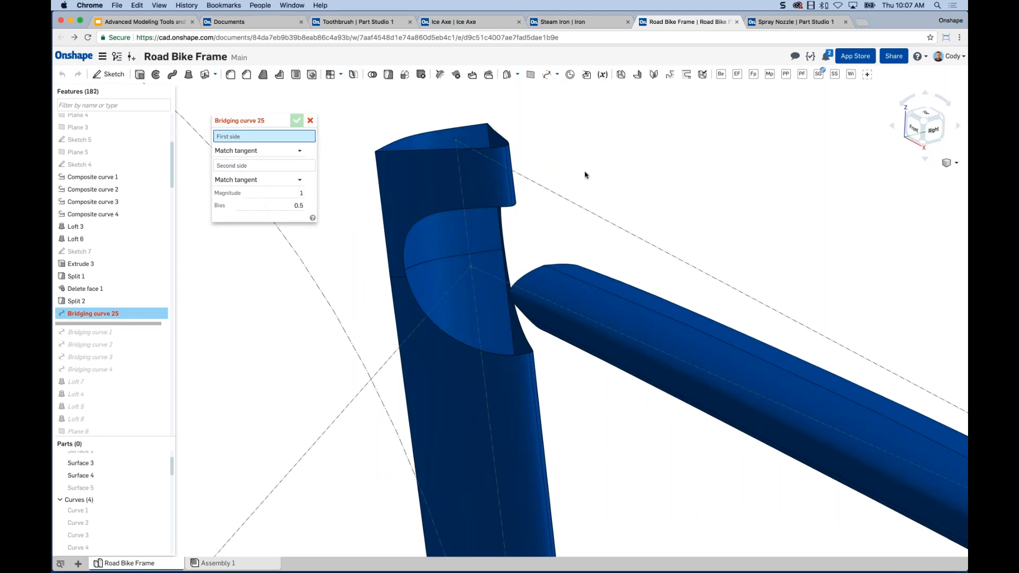
right_drag(584, 192, 615, 190)
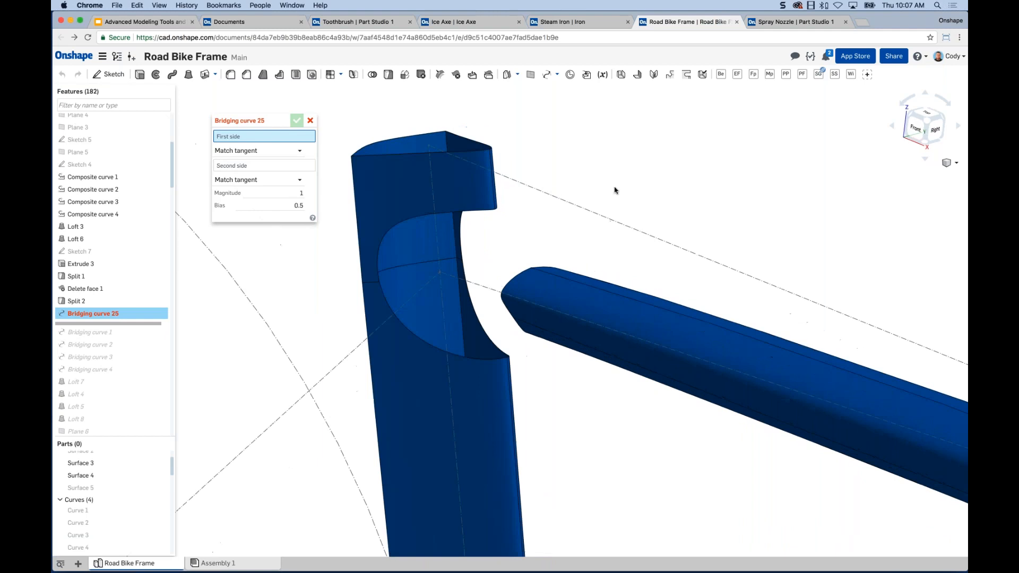
right_drag(524, 276, 474, 220)
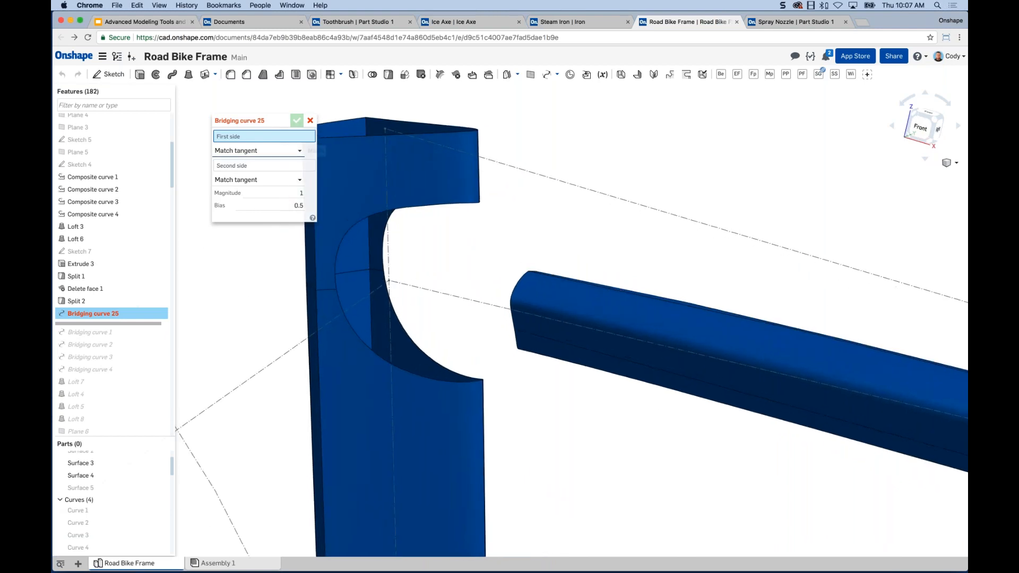
click(250, 151)
click(243, 171)
click(245, 181)
click(239, 195)
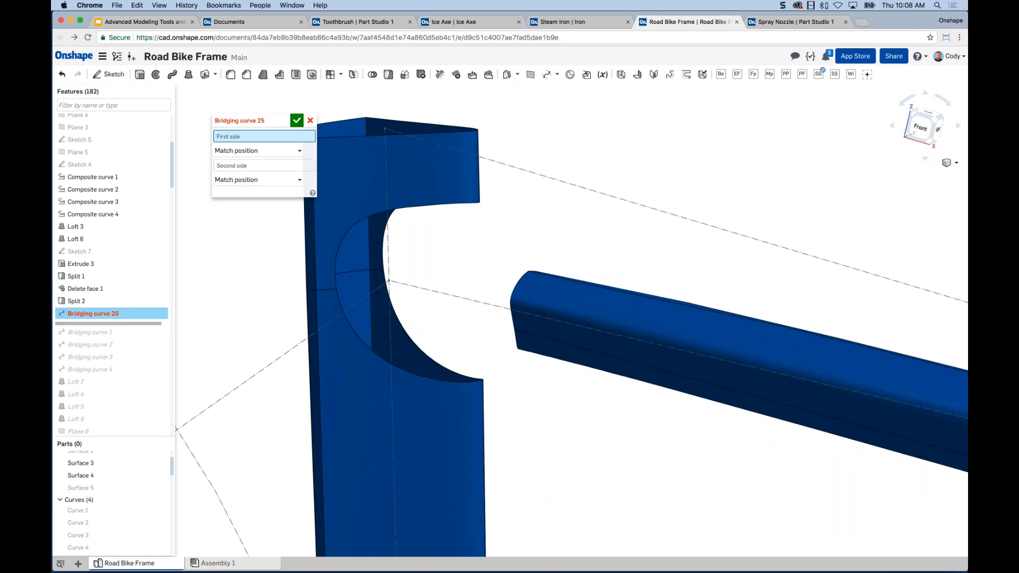
- Bridge from the top vertex of the angled tube's open end to the corner vertex above the upright tube's cutout
click(526, 269)
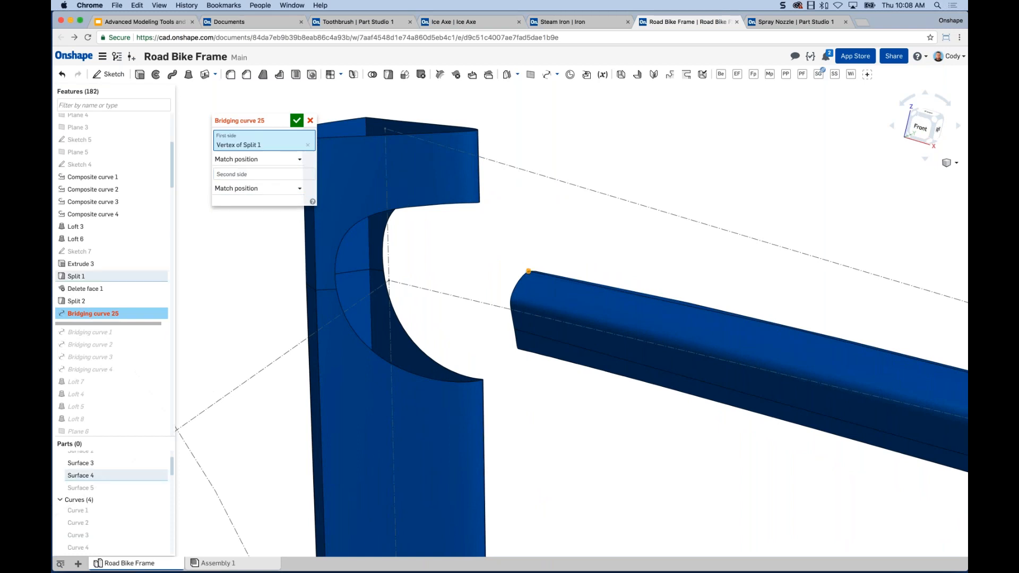
right_drag(559, 239, 570, 237)
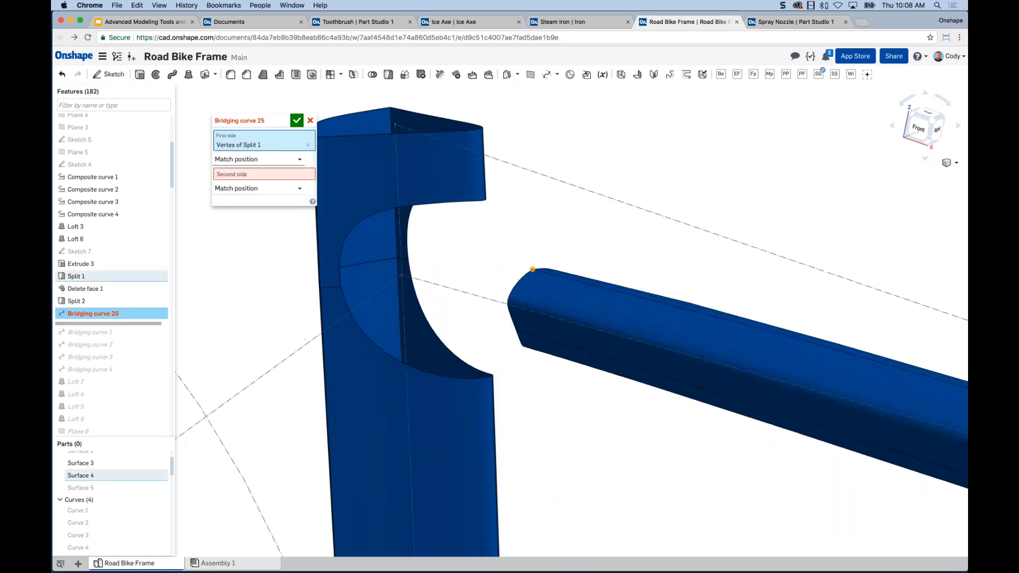
click(485, 200)
right_drag(566, 209, 584, 206)
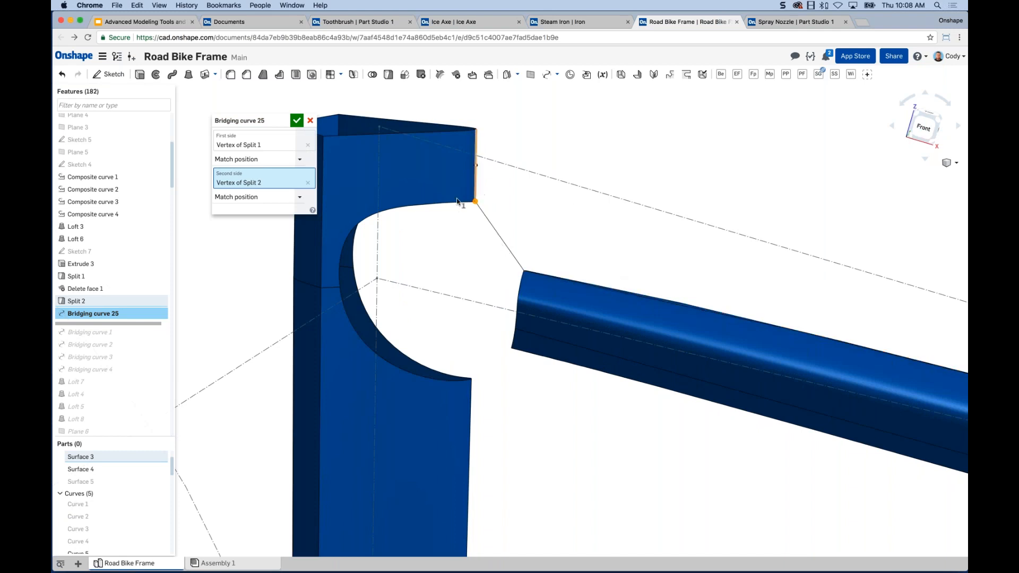
- Clear both vertices from the bridging curve and set its first side to Match tangent on the angled tube's upper lengthwise edge
click(307, 145)
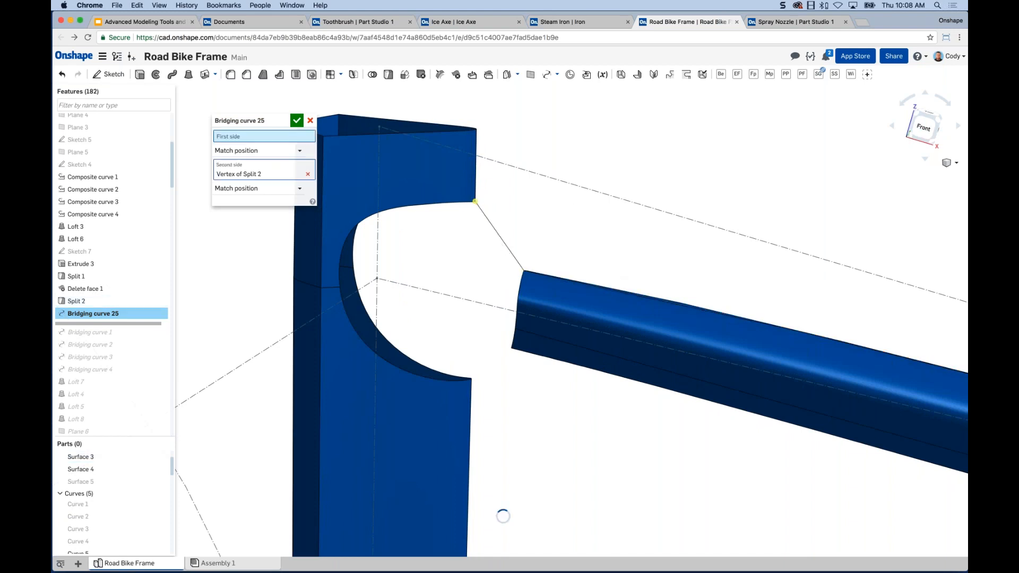
click(307, 174)
click(300, 151)
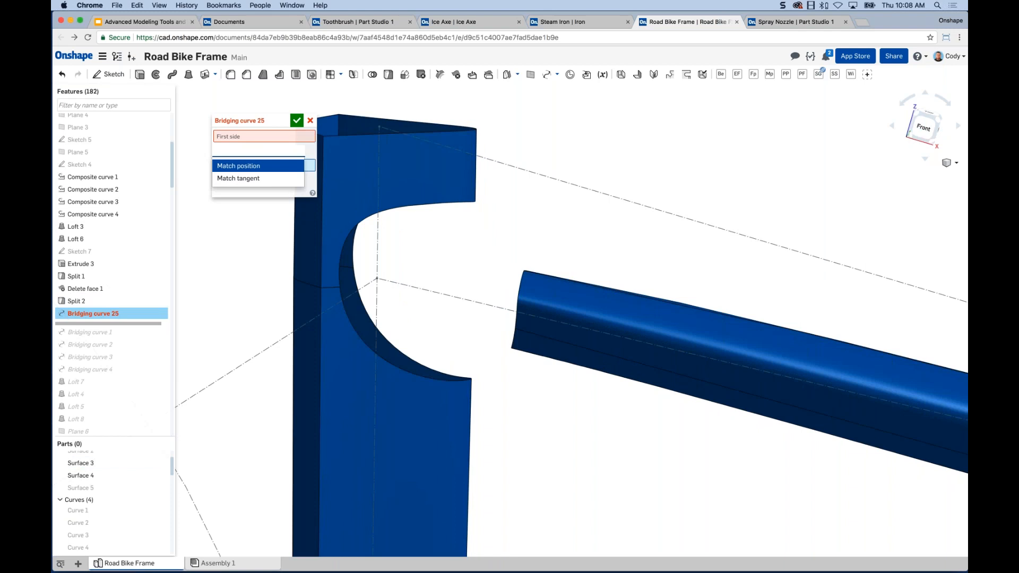
click(251, 184)
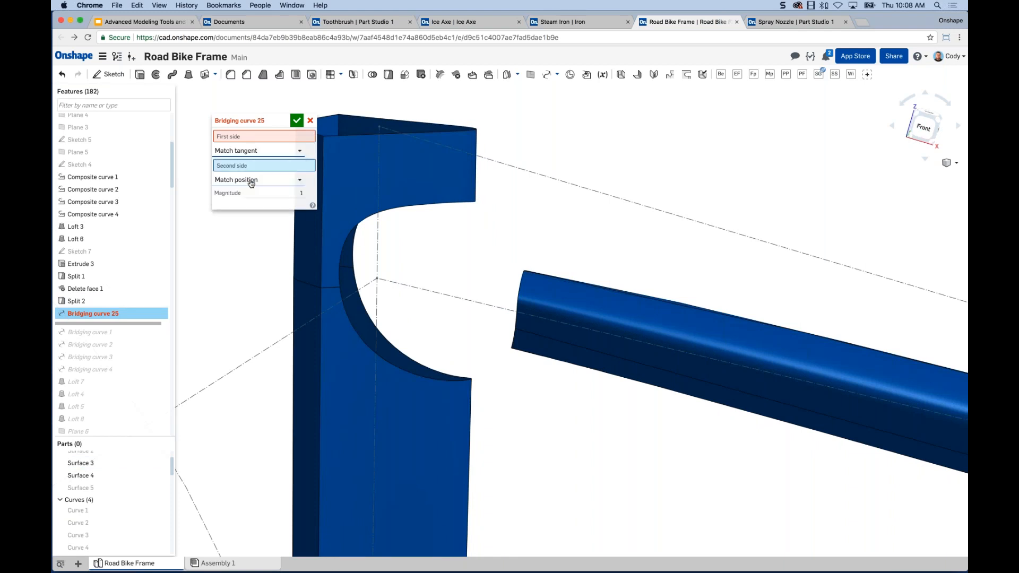
click(264, 137)
right_drag(605, 212, 546, 265)
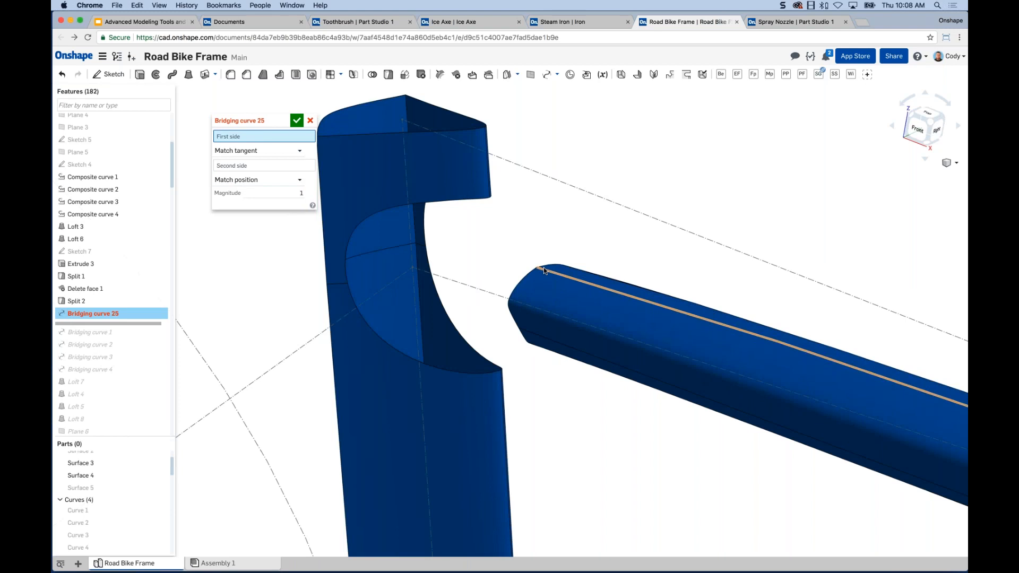
click(544, 267)
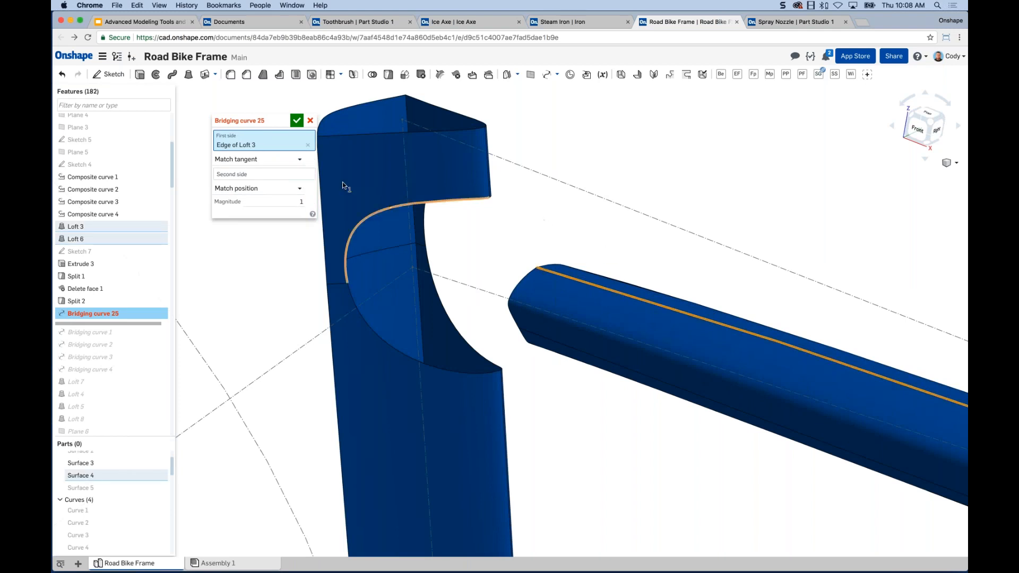
- Set the bridging curve's second side to Match tangent on the upright tube's vertical edge above the cutout
click(255, 188)
click(256, 215)
click(249, 176)
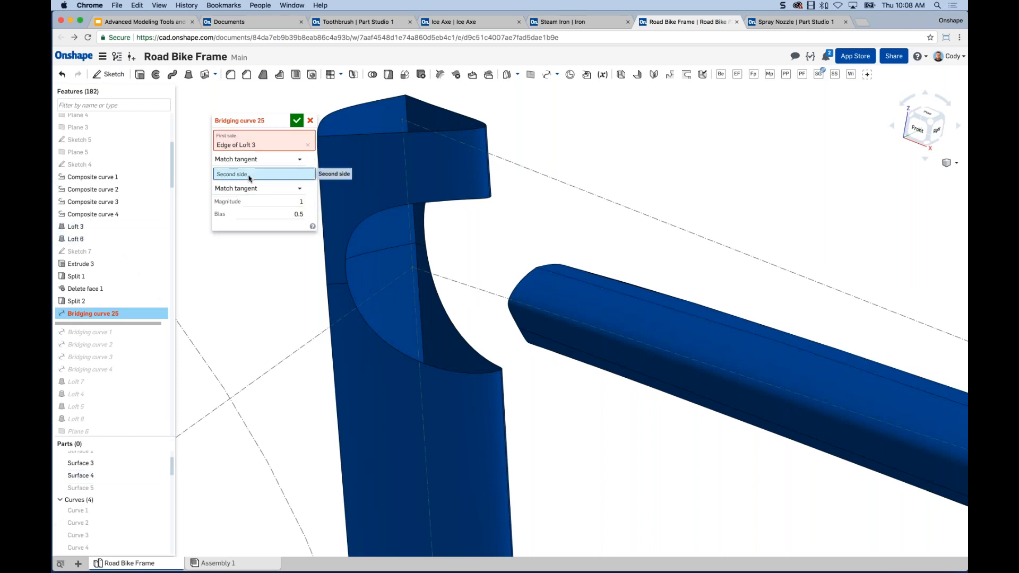
click(488, 188)
right_drag(571, 230, 640, 210)
scroll(521, 237, up, 3)
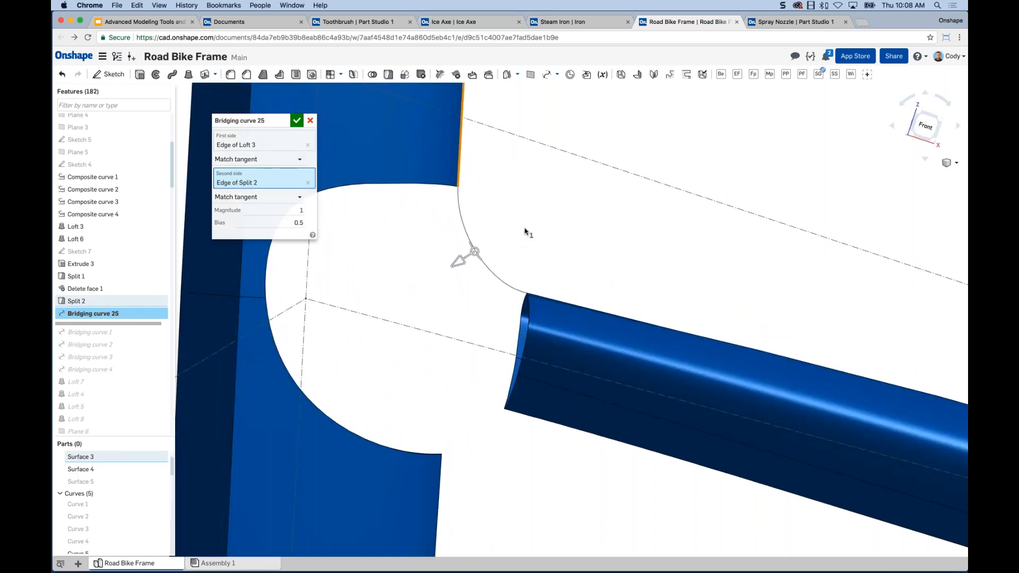
- Adjust the bridging curve's magnitude to about 1.043 and accept the feature
right_drag(541, 226, 553, 287)
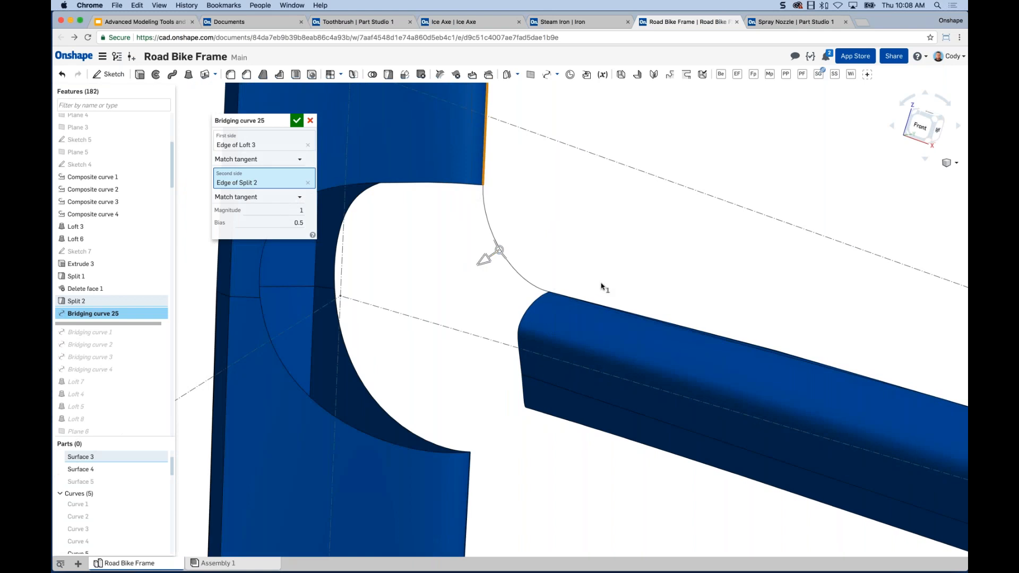
right_drag(630, 280, 610, 271)
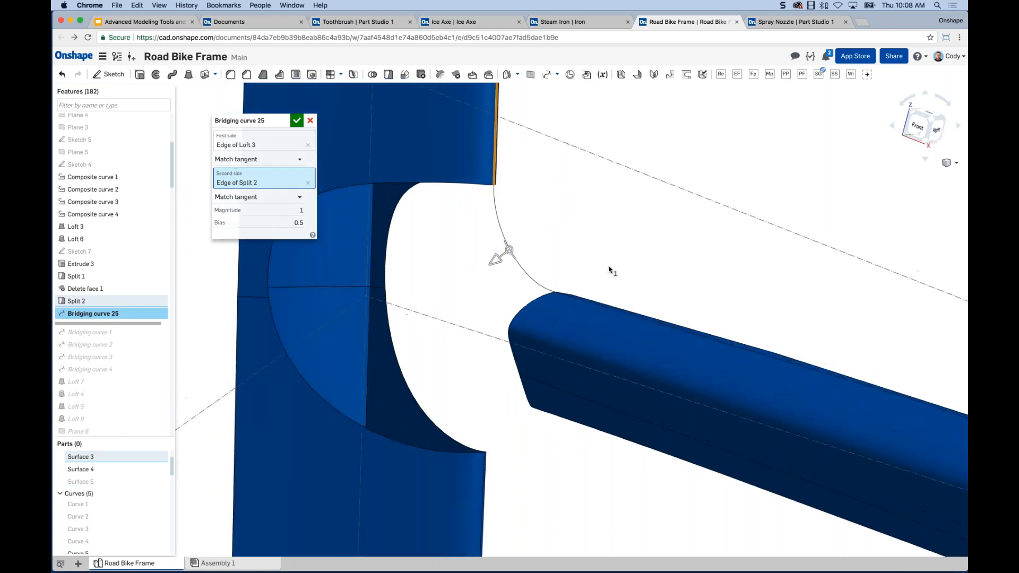
scroll(501, 261, up, 2)
mouse_move(500, 261)
mouse_down()
mouse_move(487, 267)
mouse_move(495, 256)
mouse_up()
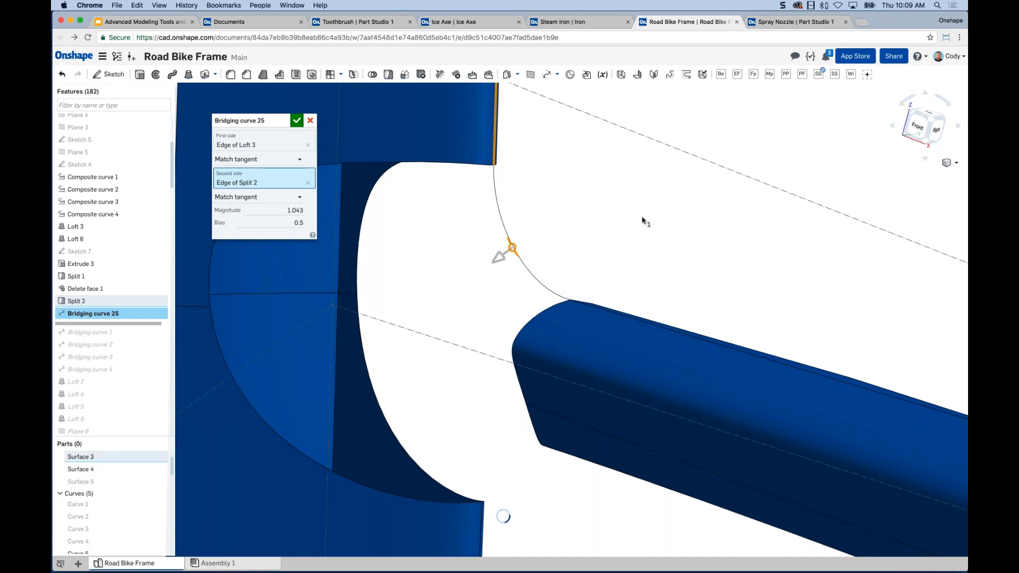
scroll(648, 192, down, 2)
right_drag(640, 195, 660, 194)
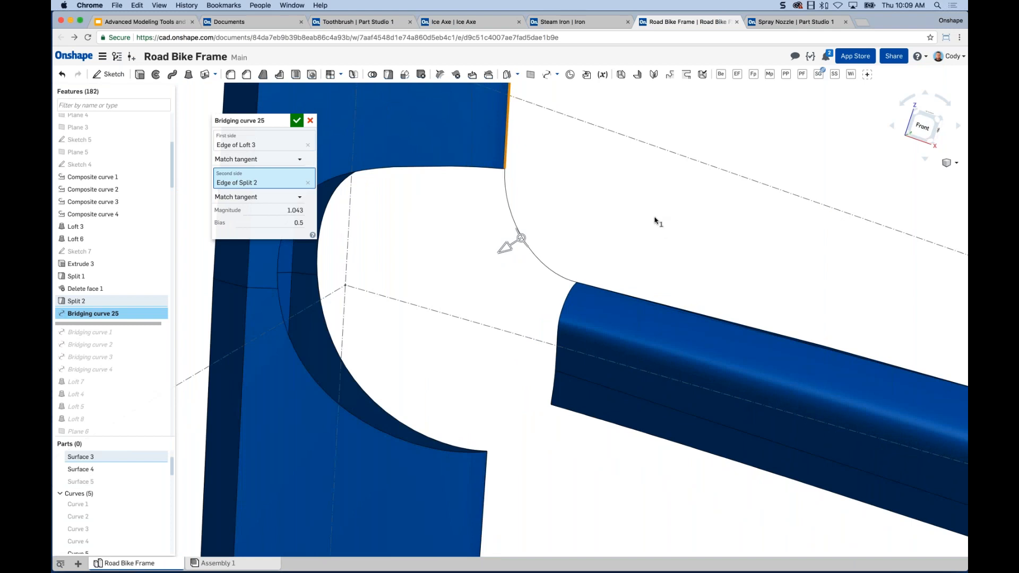
right_drag(687, 246, 549, 186)
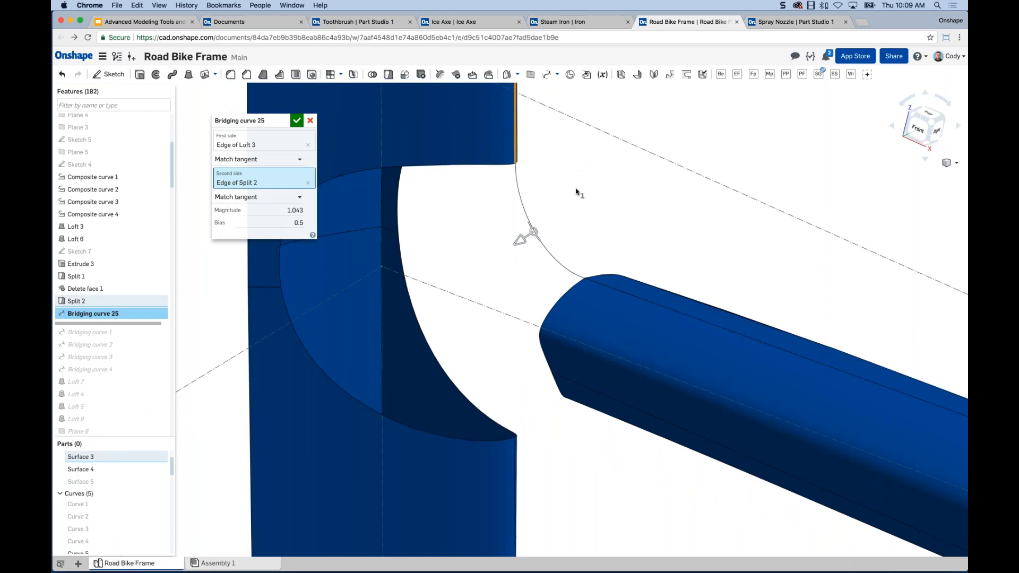
click(298, 122)
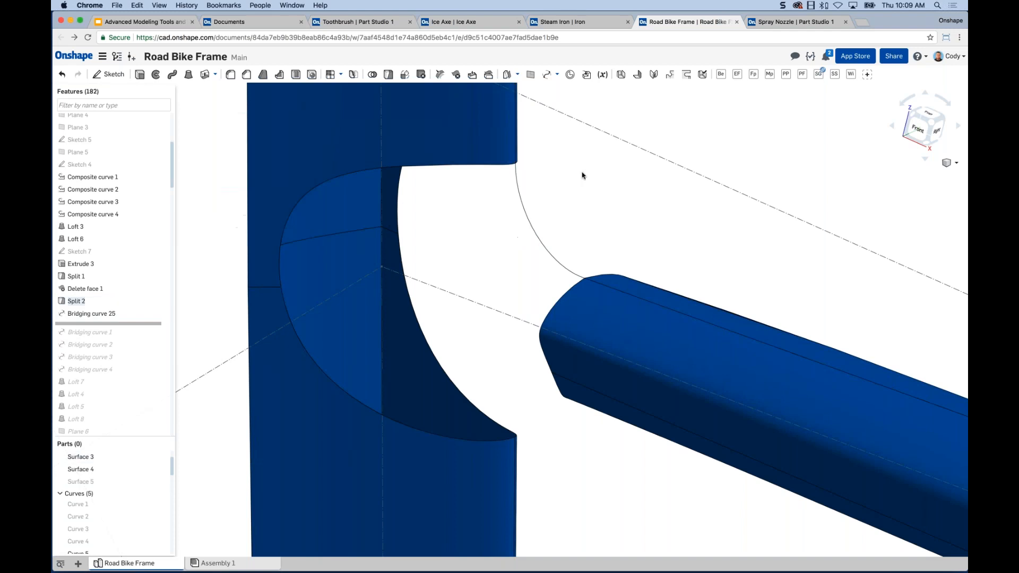
- Create a Match tangent bridging curve from the angled tube's lower lengthwise edge to the short horizontal edge beside the upright tube's cutout
scroll(637, 202, down, 2)
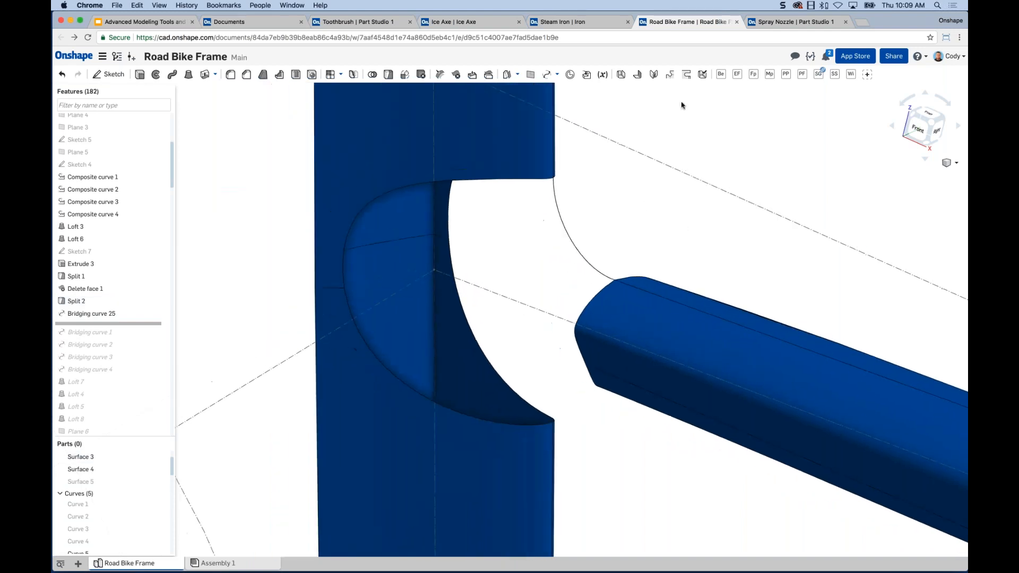
click(548, 76)
click(597, 369)
click(246, 175)
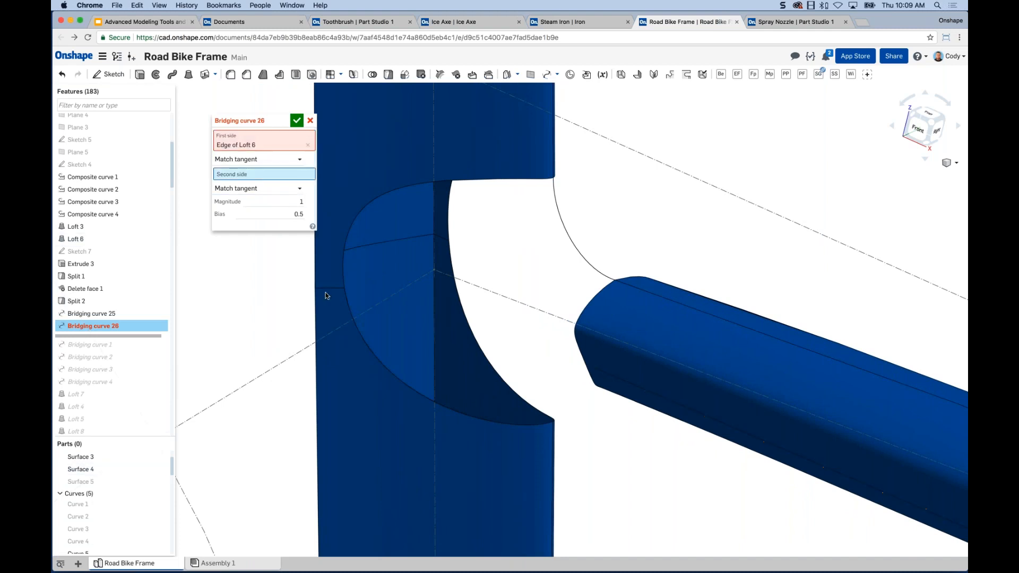
scroll(341, 291, up, 2)
click(346, 292)
right_drag(422, 353, 626, 252)
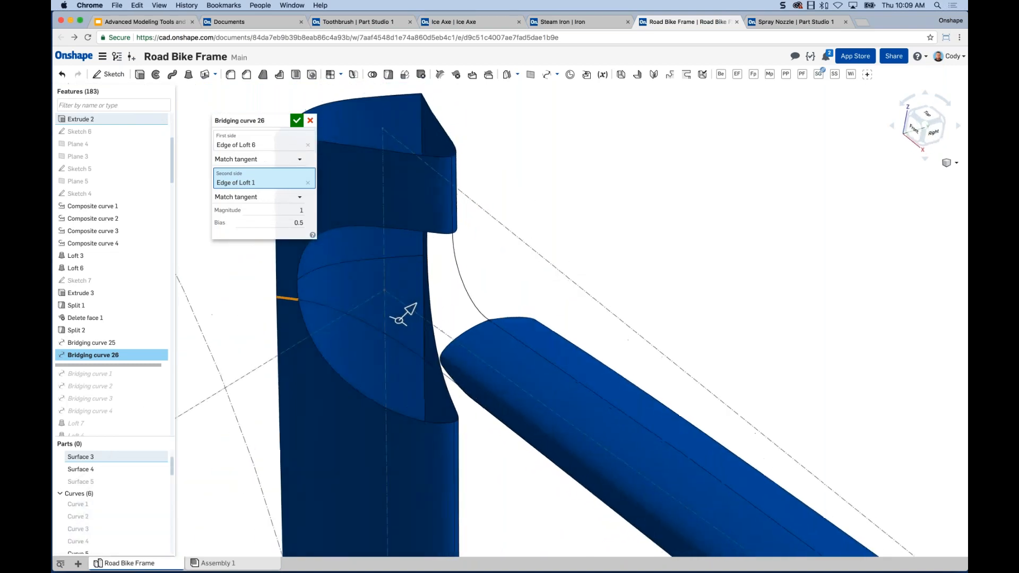
key(Return)
- Try a surface loft between the angled tube's open-end edge and the upper edge of the upright tube's cutout
scroll(617, 211, down, 1)
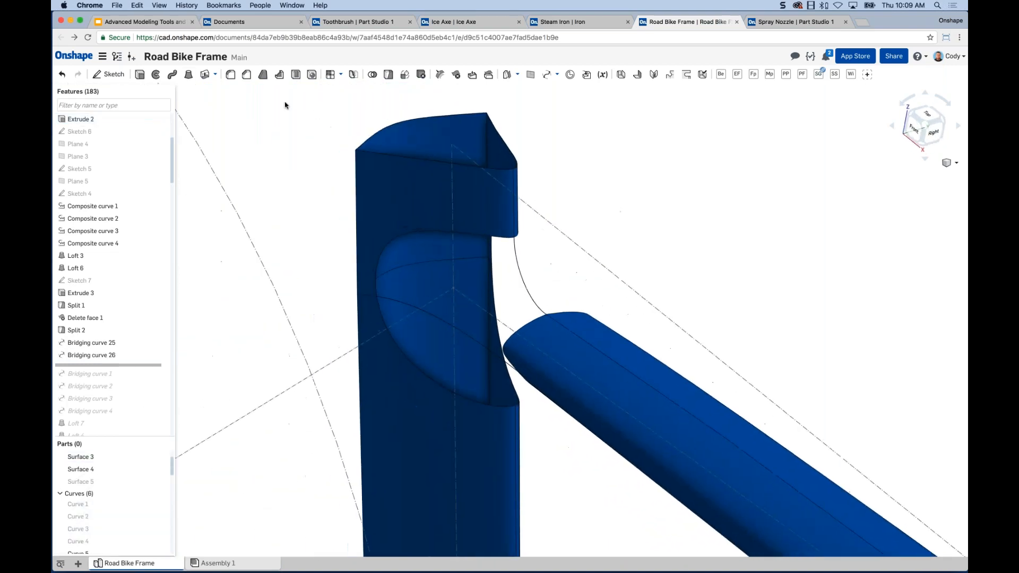
click(188, 74)
click(290, 134)
scroll(532, 325, up, 1)
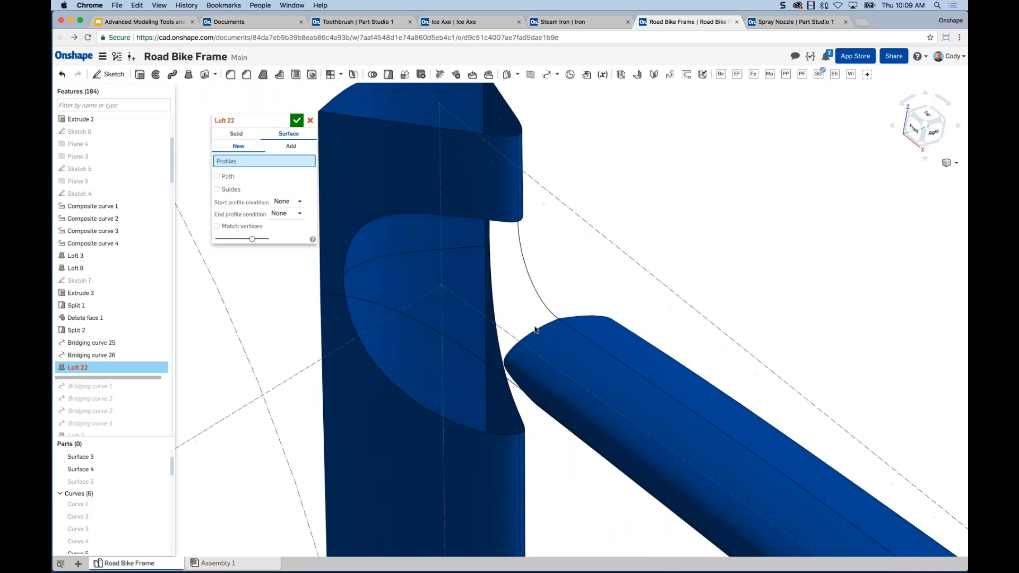
click(535, 330)
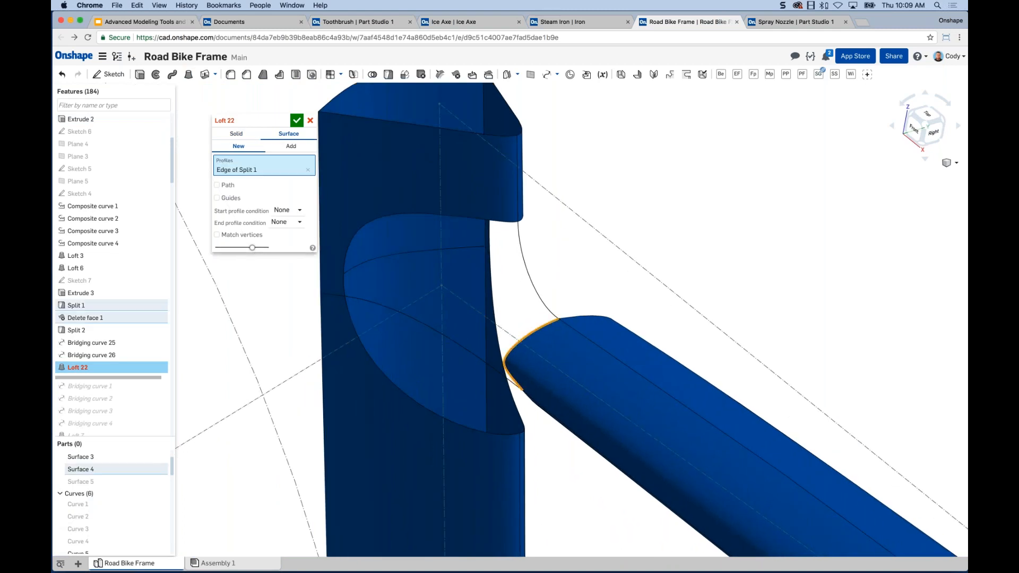
click(425, 213)
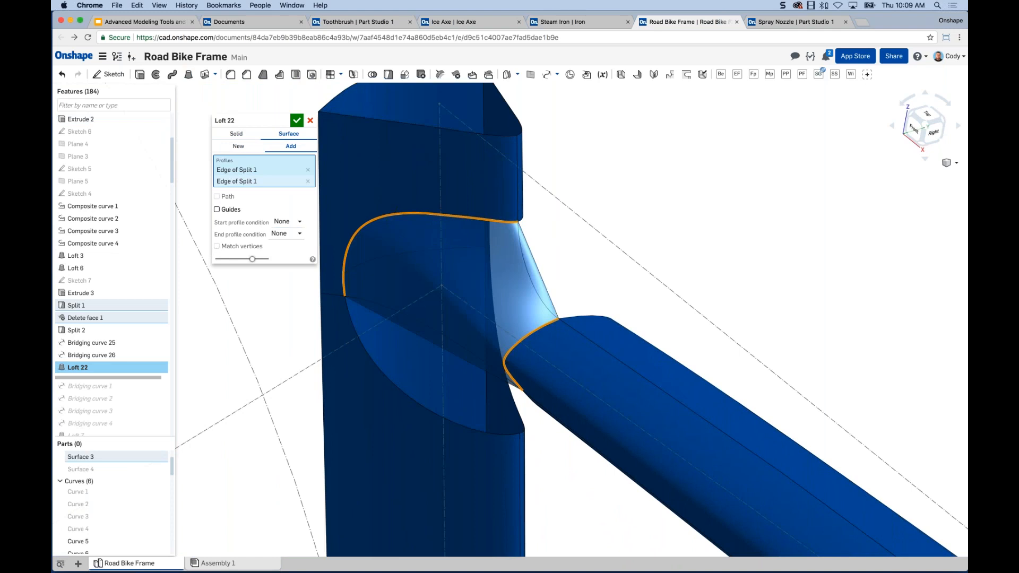
- Guide the surface loft with Bridging curve 25 and Bridging curve 26
click(217, 209)
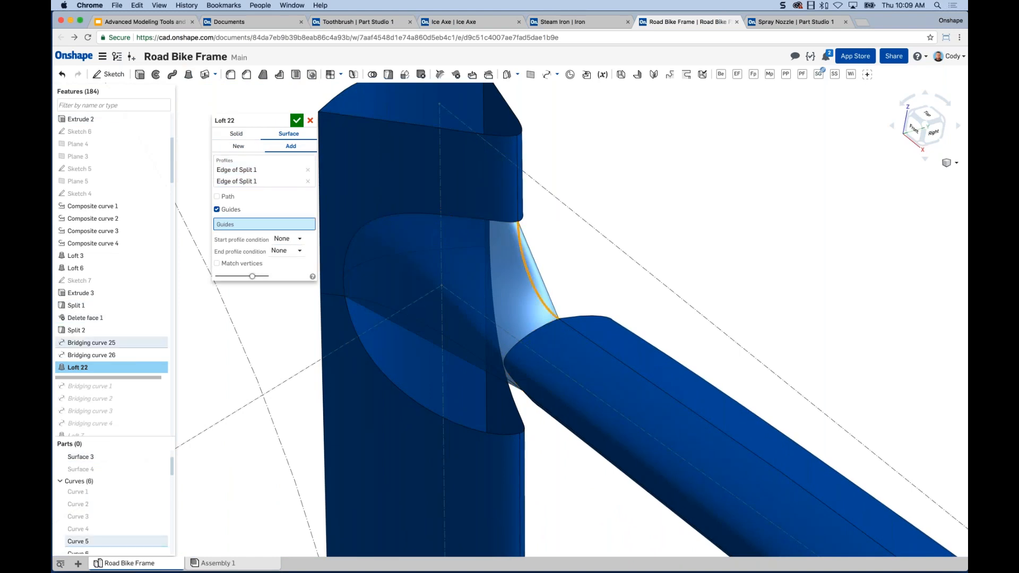
click(532, 274)
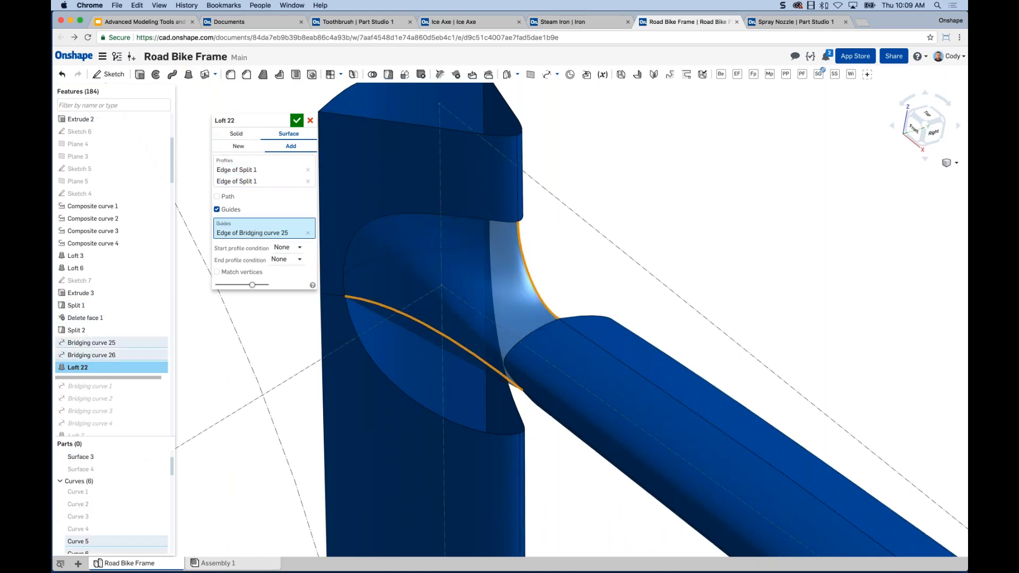
click(440, 339)
mouse_move(664, 239)
right_down()
mouse_move(719, 229)
mouse_move(662, 236)
right_up()
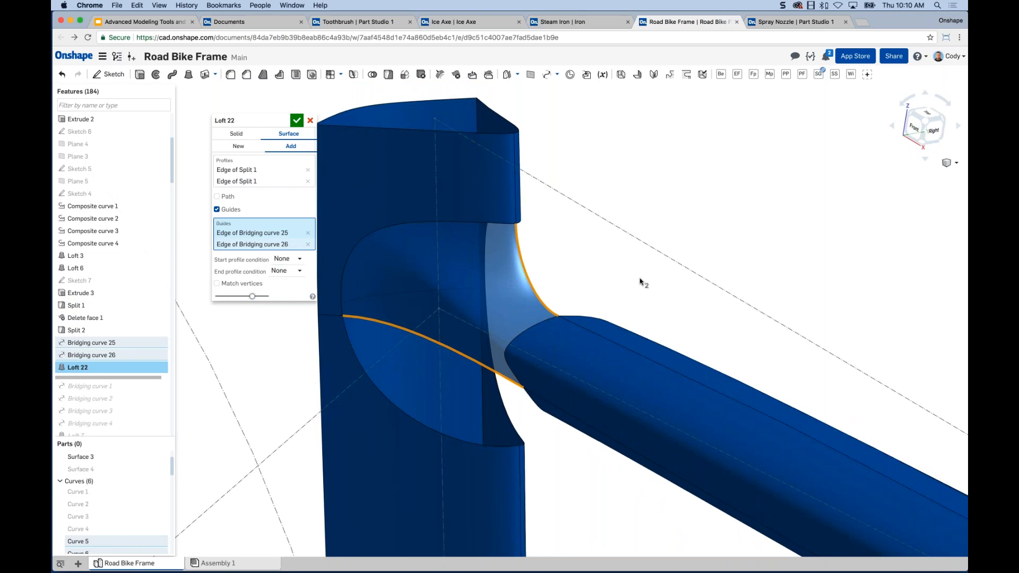
- Inspect the guided loft preview at the tube junction from several views and discard the loft
right_drag(616, 282, 655, 295)
middle_drag(655, 295, 586, 276)
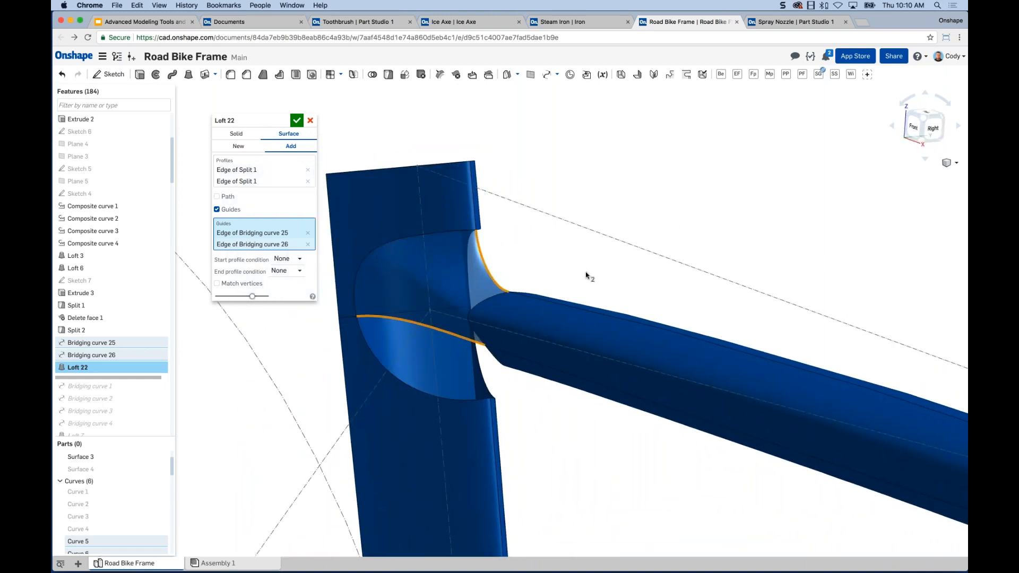
scroll(586, 275, down, 3)
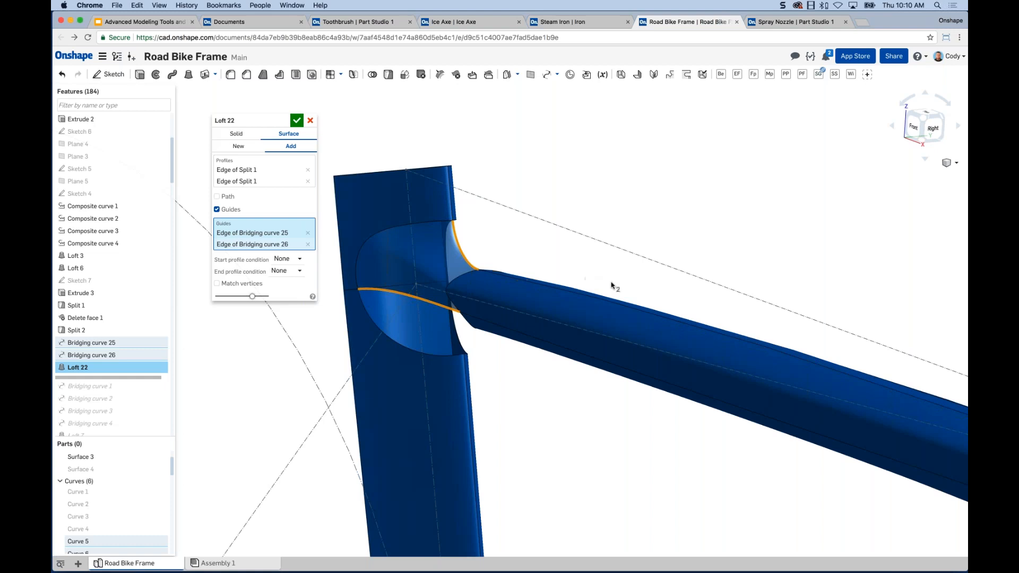
scroll(612, 286, down, 1)
scroll(613, 284, down, 2)
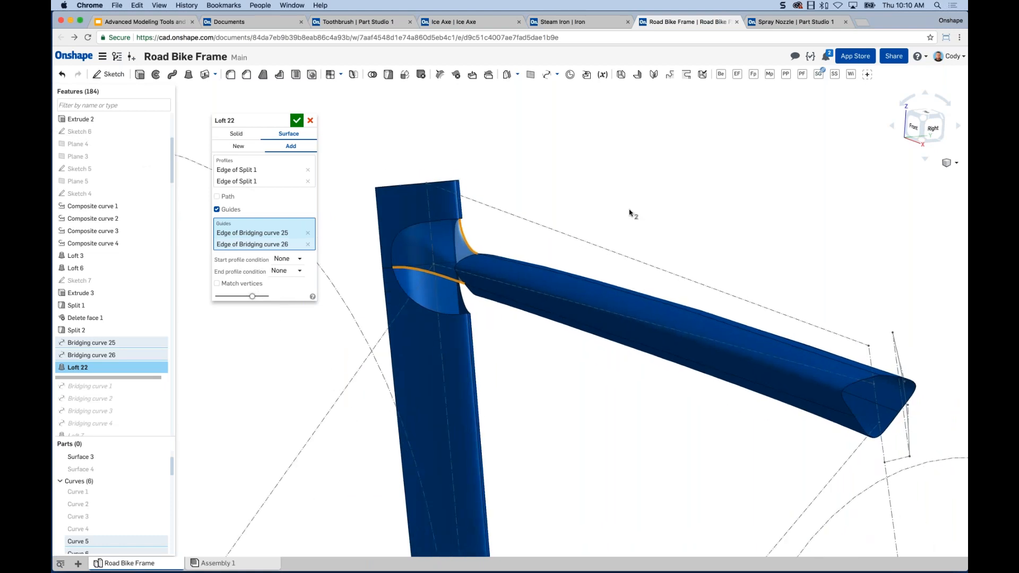
scroll(630, 212, down, 3)
right_drag(696, 203, 682, 209)
click(311, 121)
scroll(710, 190, down, 3)
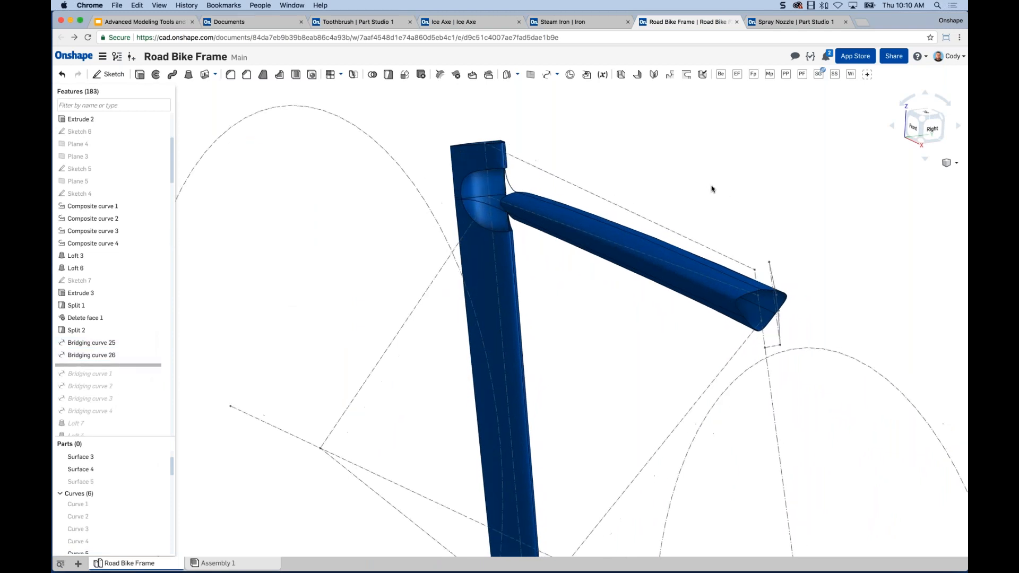
scroll(751, 199, down, 3)
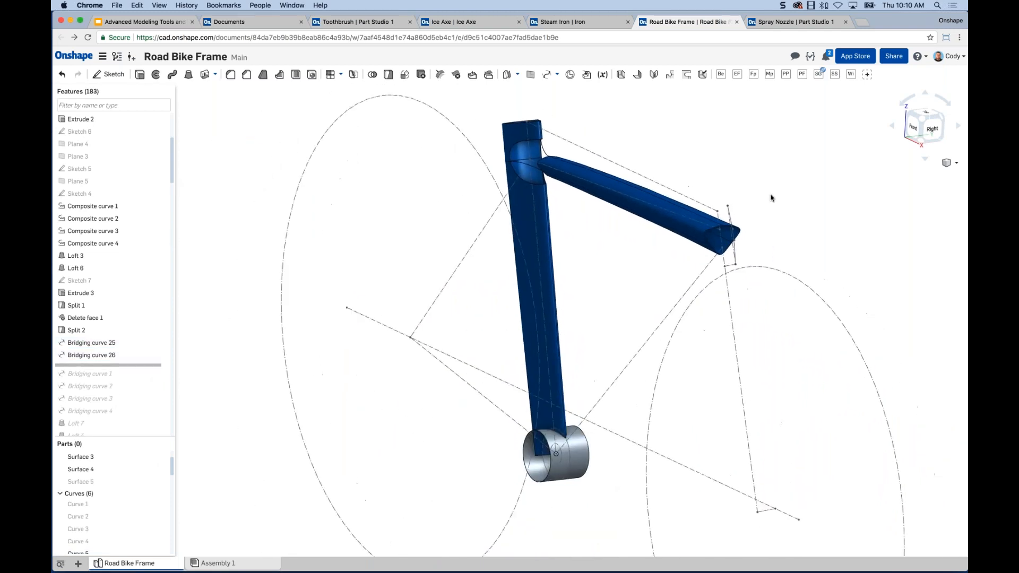
- Switch to the Advanced Modeling Tools and Workflows presentation in Google Slides and present it from the Projected Curve slide
click(166, 24)
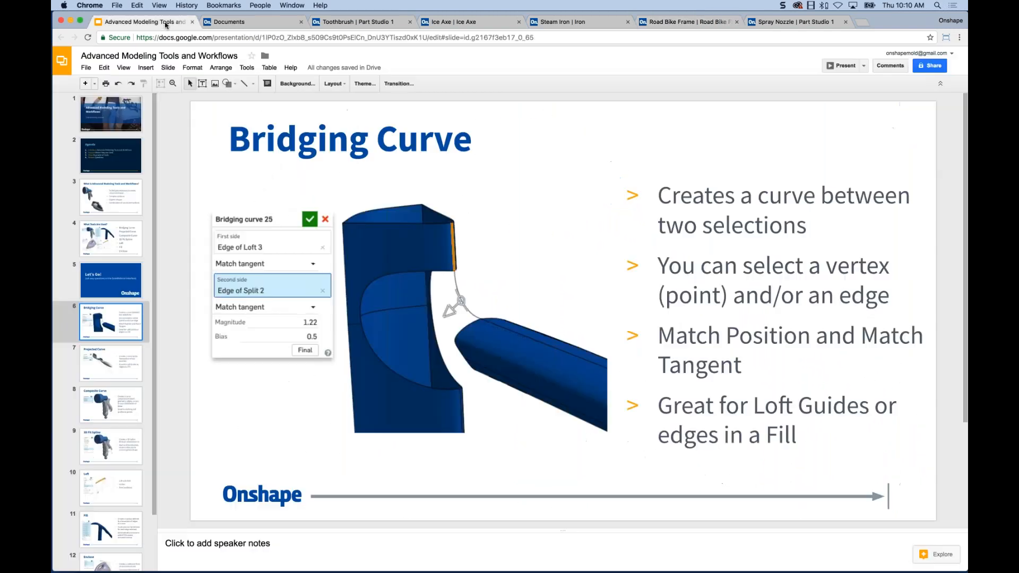
click(127, 369)
click(842, 66)
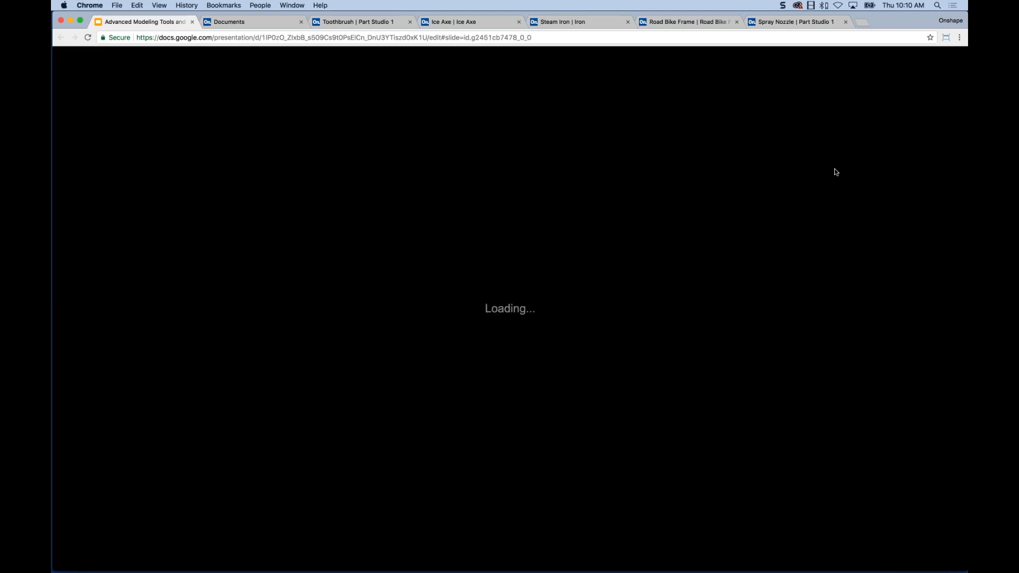
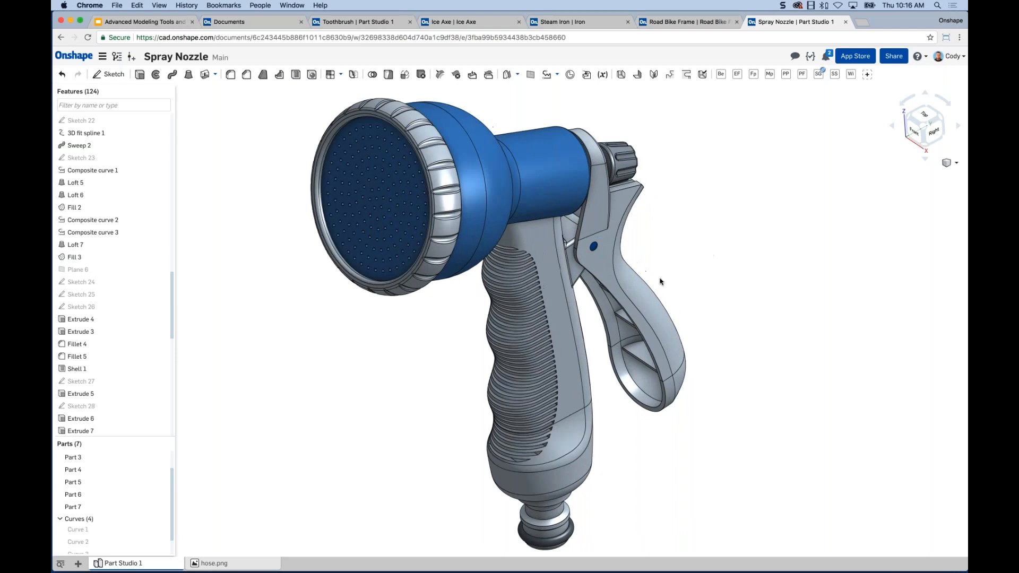
- Roll the Spray Nozzle feature history back to Composite curve 2
scroll(601, 290, up, 5)
scroll(610, 273, down, 5)
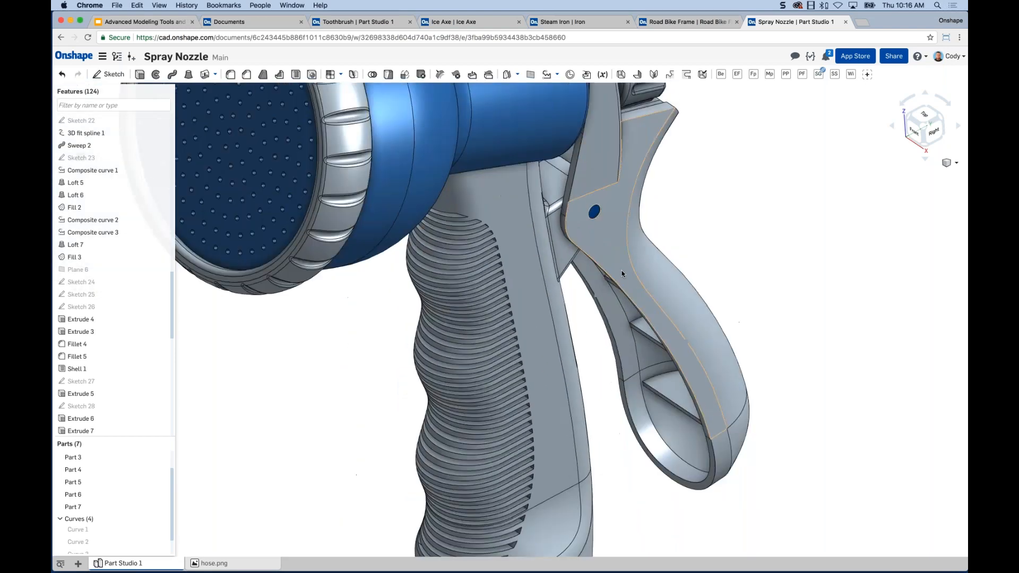
scroll(619, 257, up, 3)
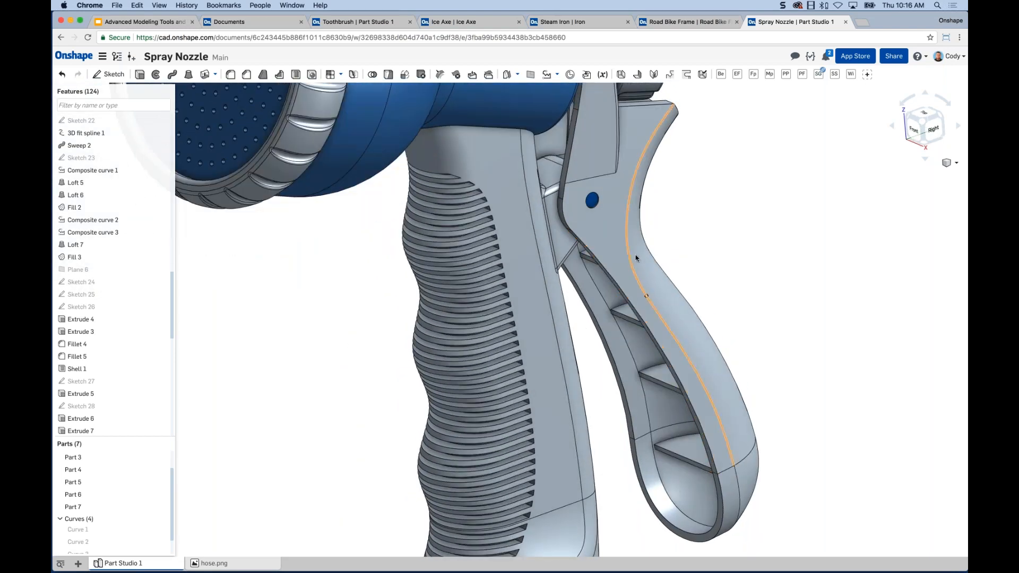
right_drag(642, 282, 606, 268)
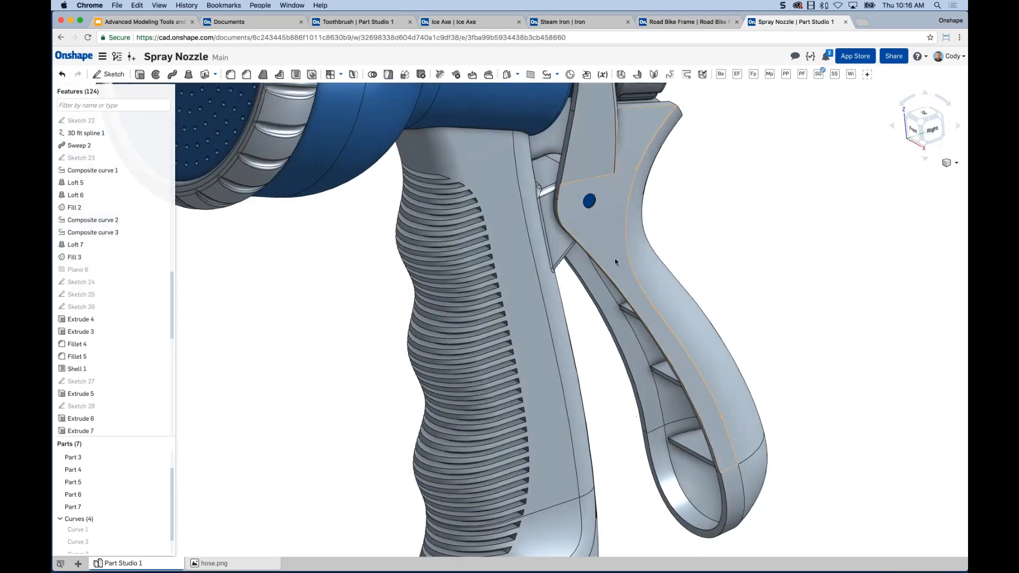
click(605, 269)
click(250, 285)
click(107, 227)
right_click(107, 227)
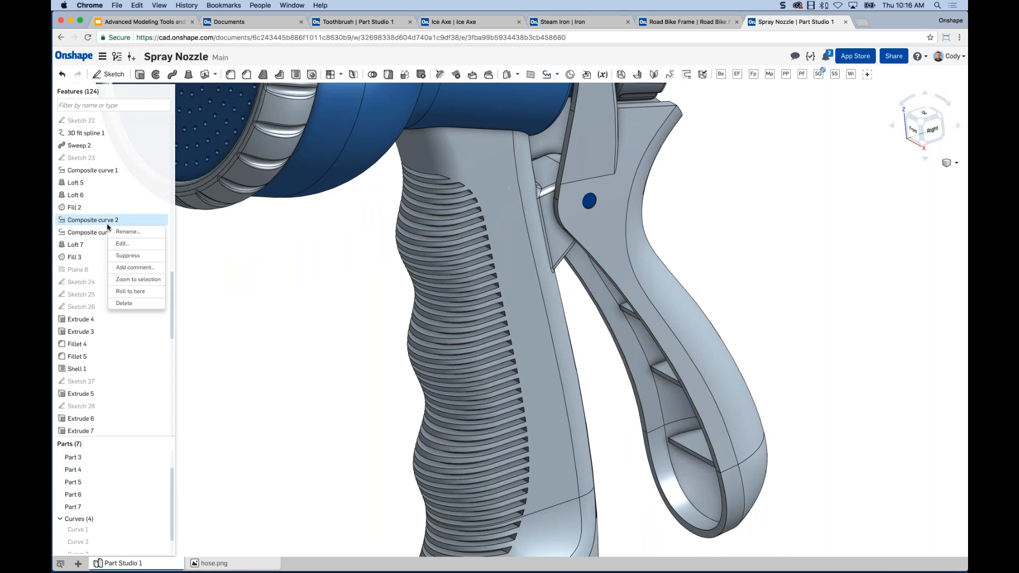
click(144, 292)
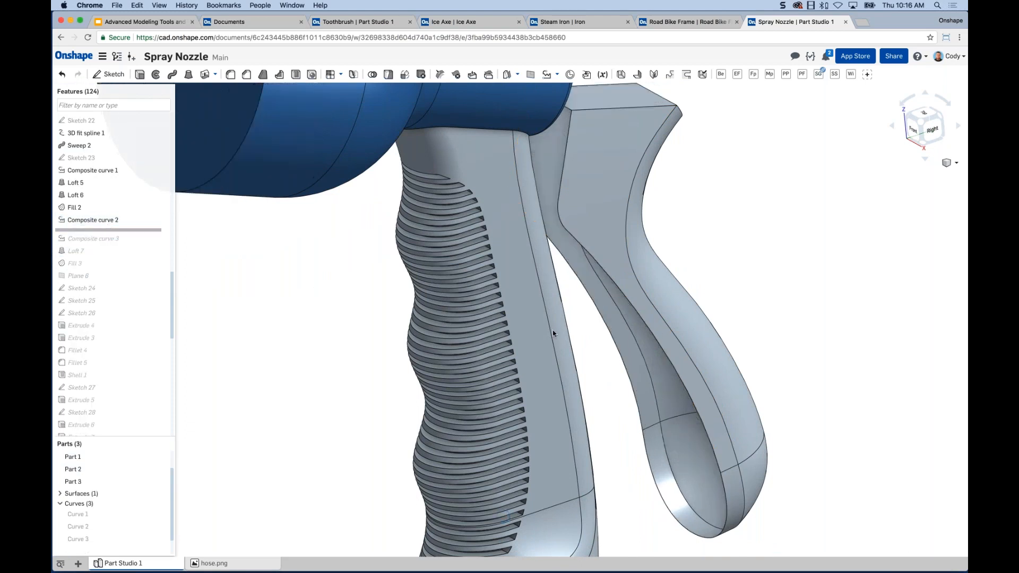
- Examine the edges along the open inner side of the spray nozzle's trigger
scroll(654, 349, down, 2)
right_drag(652, 355, 578, 348)
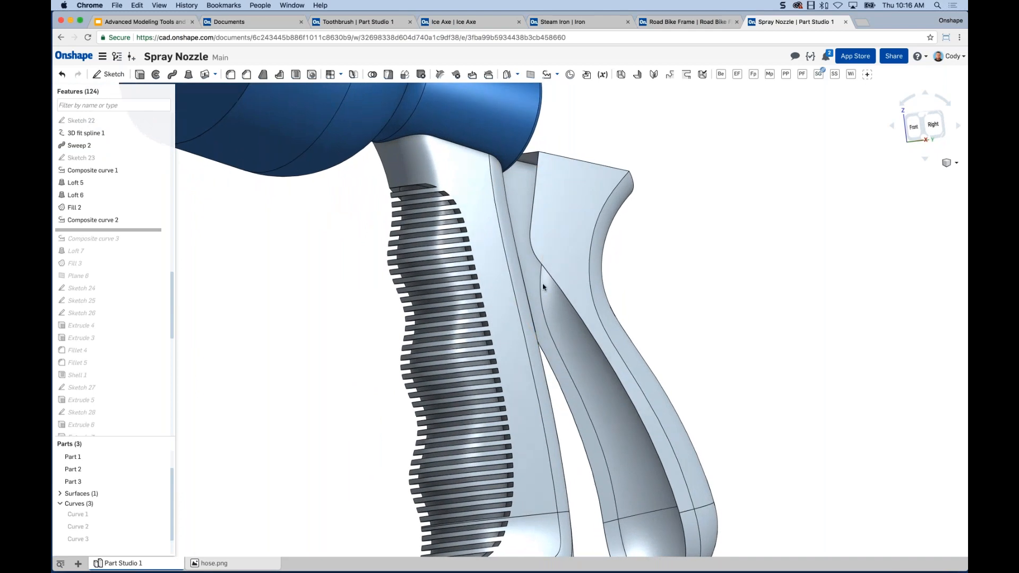
scroll(536, 212, up, 3)
scroll(563, 276, down, 3)
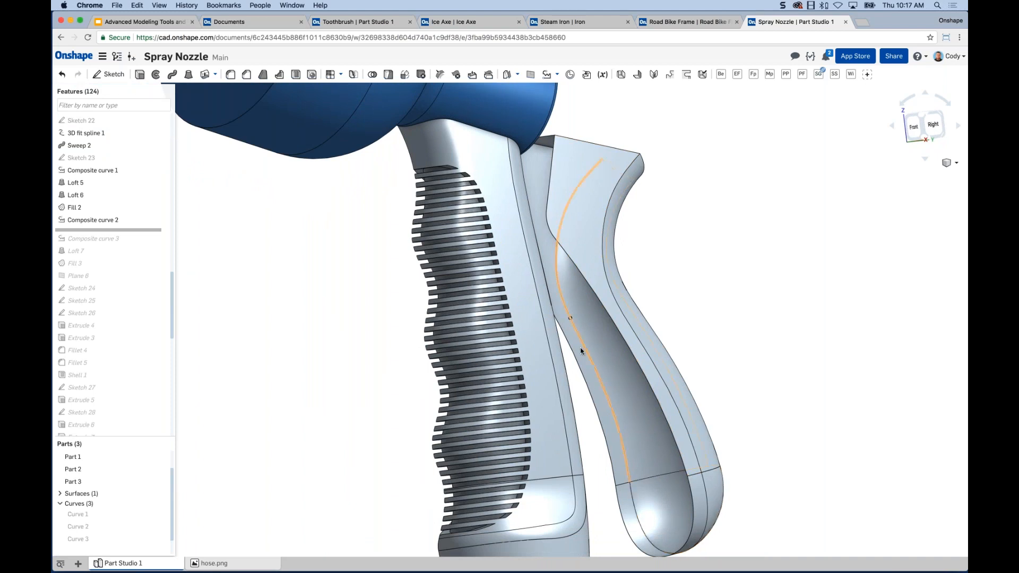
right_drag(581, 352, 550, 266)
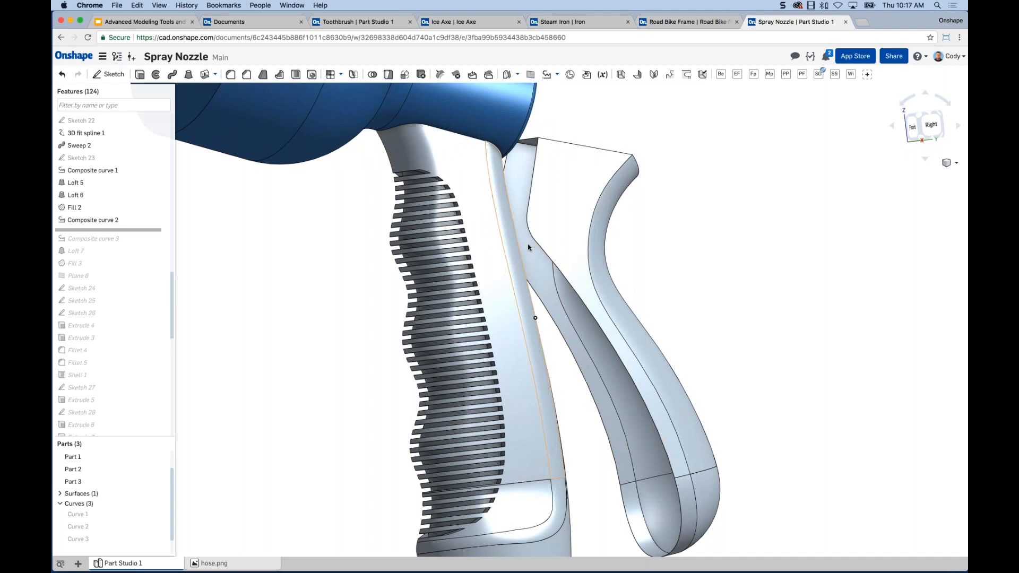
middle_drag(769, 232, 805, 228)
- Try a surface loft between the two opposite long edges of the trigger's open inner side, and discard it
click(189, 75)
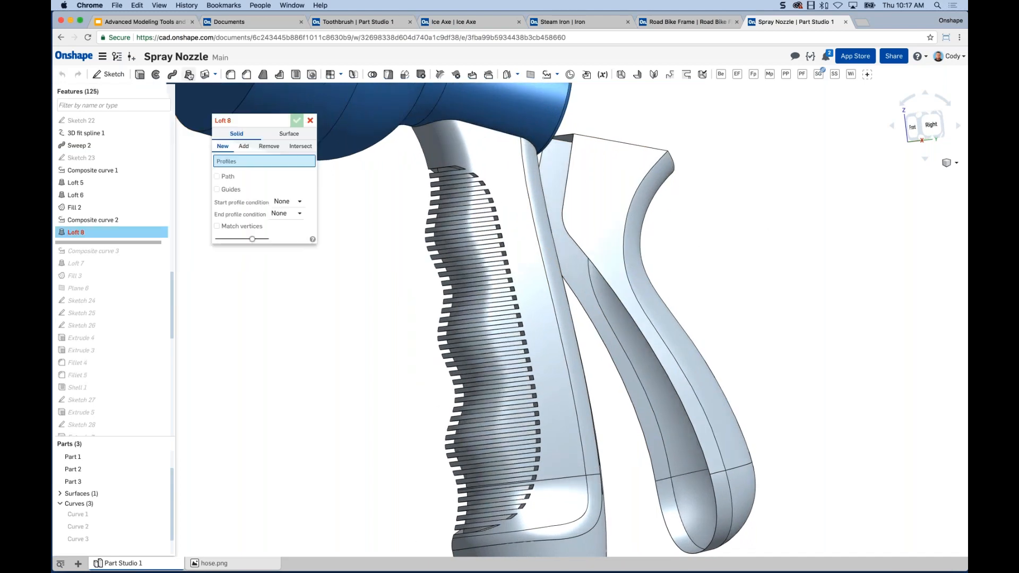
click(289, 134)
right_drag(607, 378, 606, 310)
click(607, 310)
right_drag(701, 323, 616, 347)
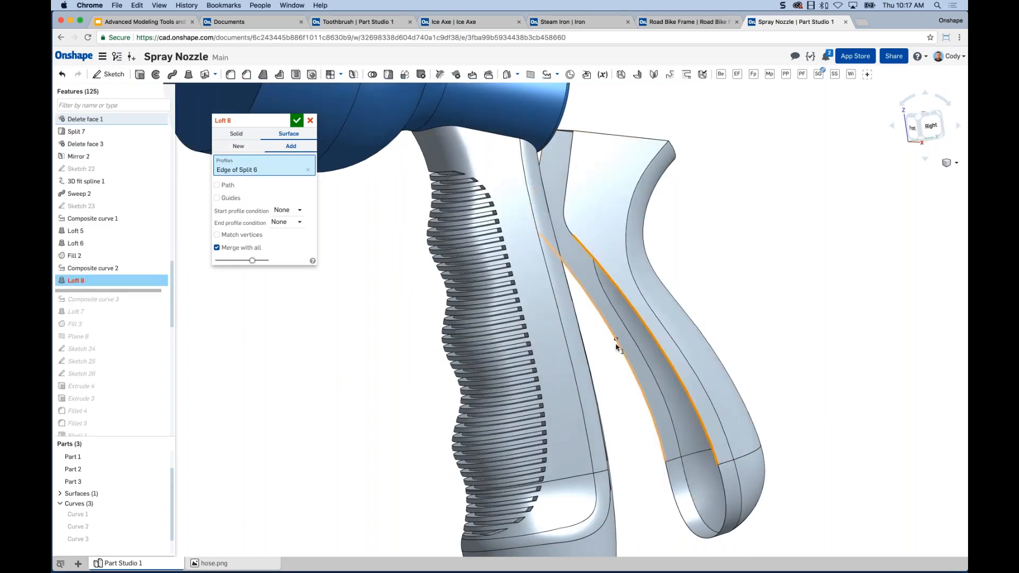
click(617, 346)
right_drag(616, 354, 610, 329)
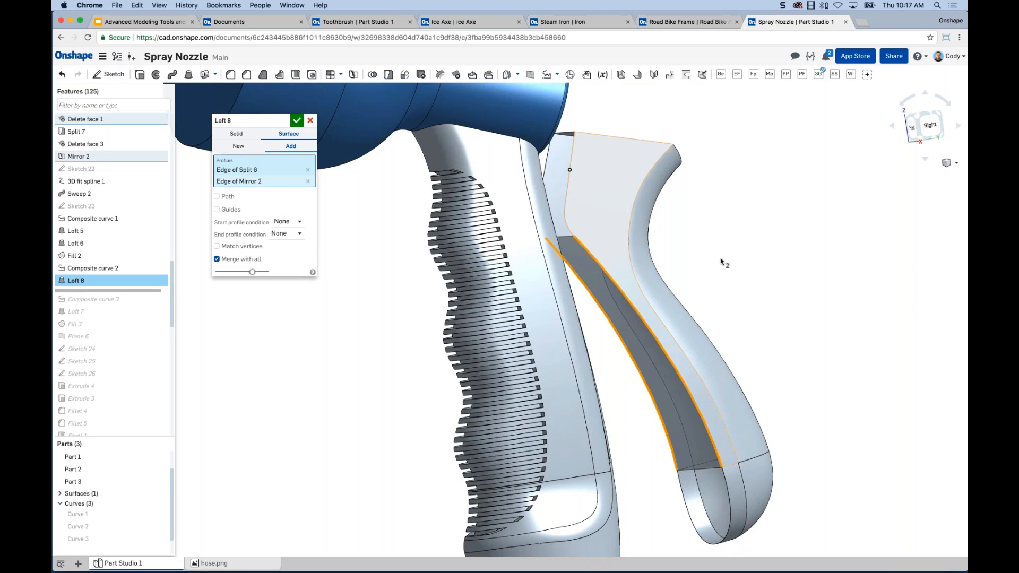
scroll(733, 276, up, 2)
scroll(733, 275, up, 3)
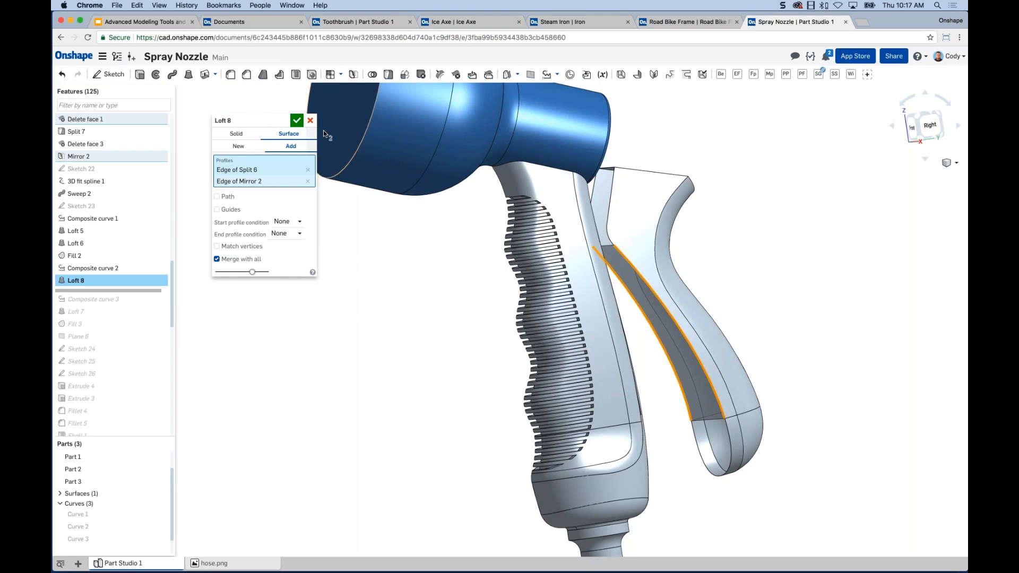
click(310, 121)
- Create a composite curve from the three connected edges along the near side of the trigger's open inner side, and highlight it for inspection
scroll(628, 260, down, 3)
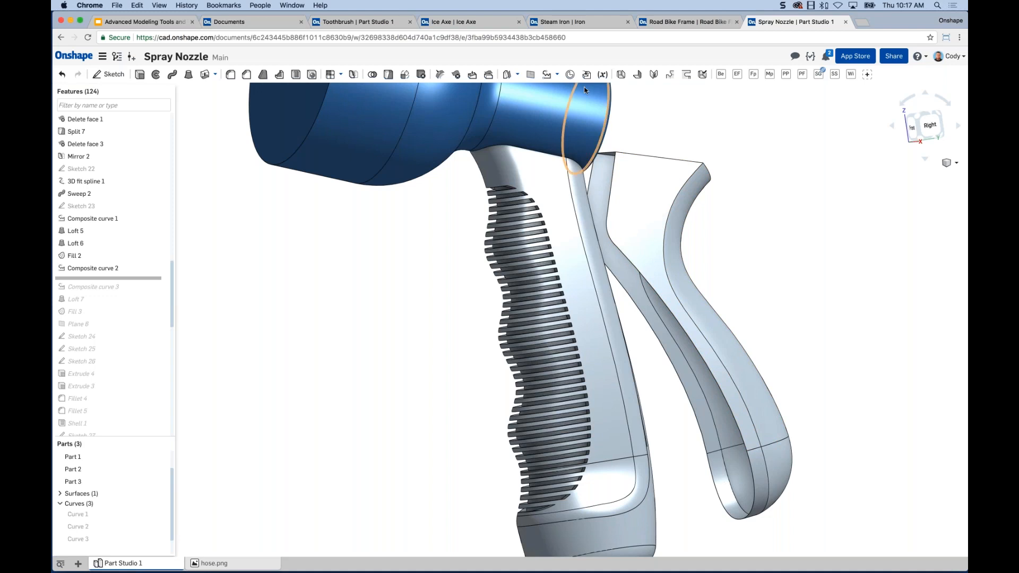
click(558, 75)
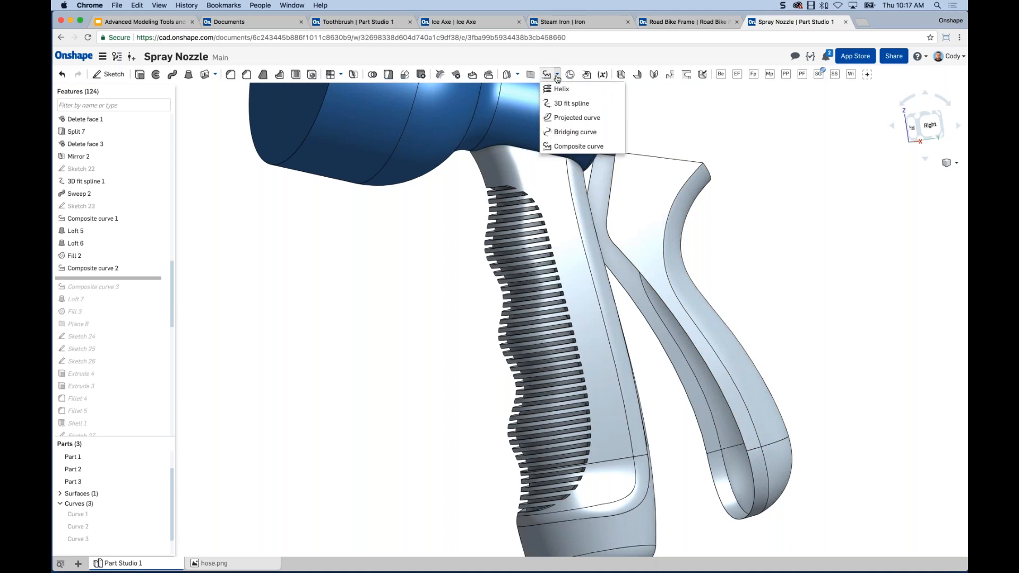
click(580, 150)
click(624, 255)
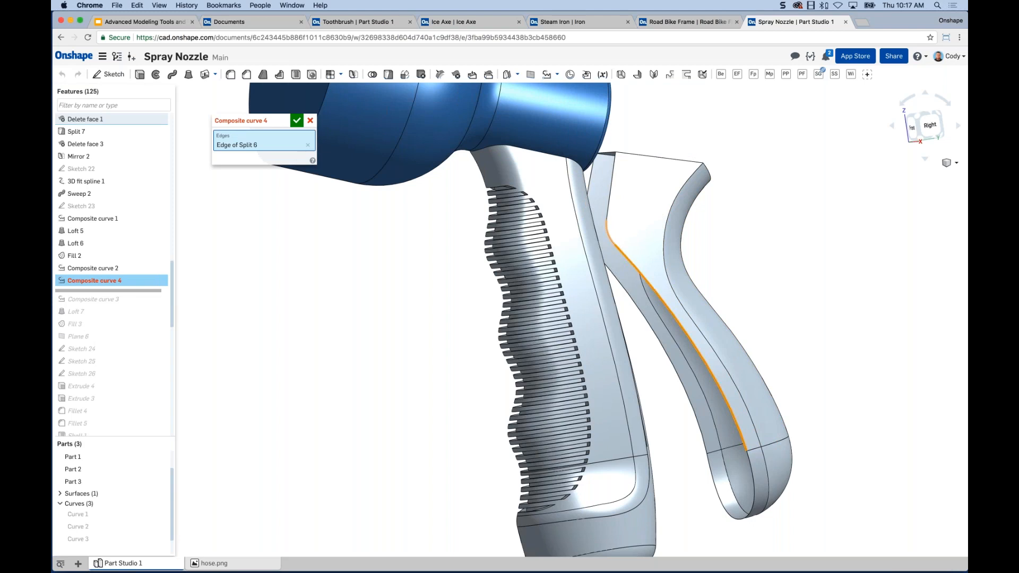
click(607, 215)
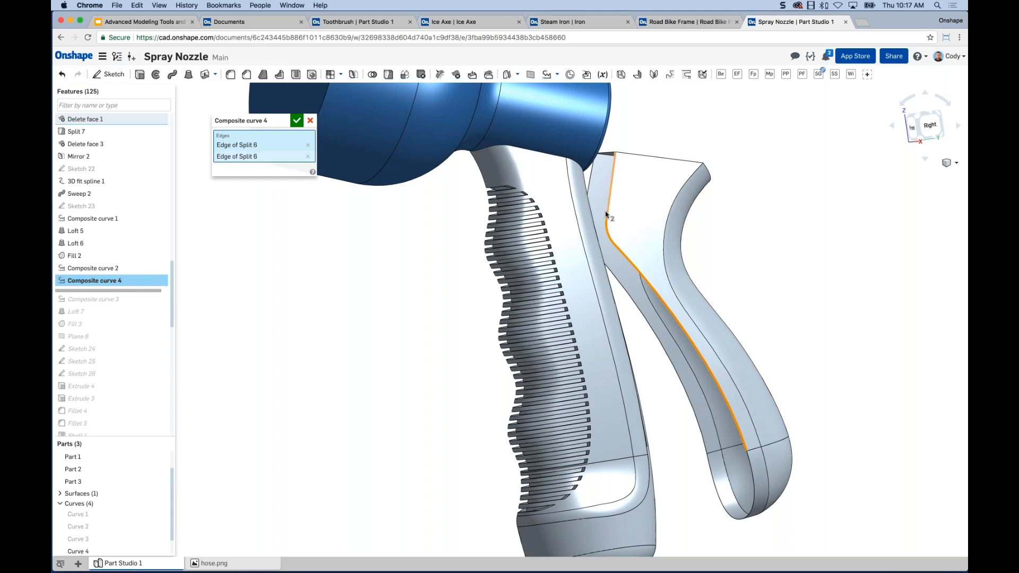
click(607, 215)
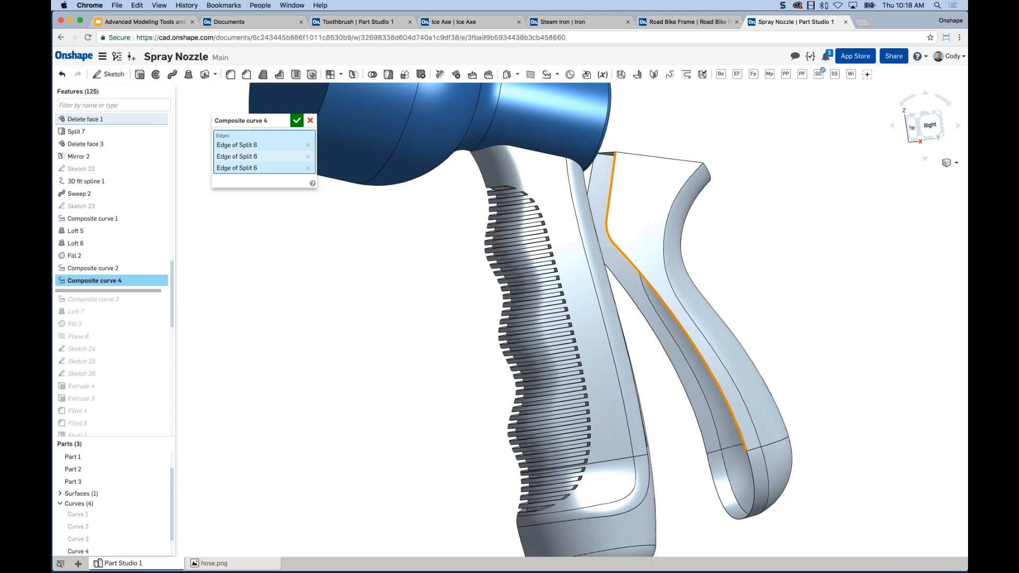
click(297, 120)
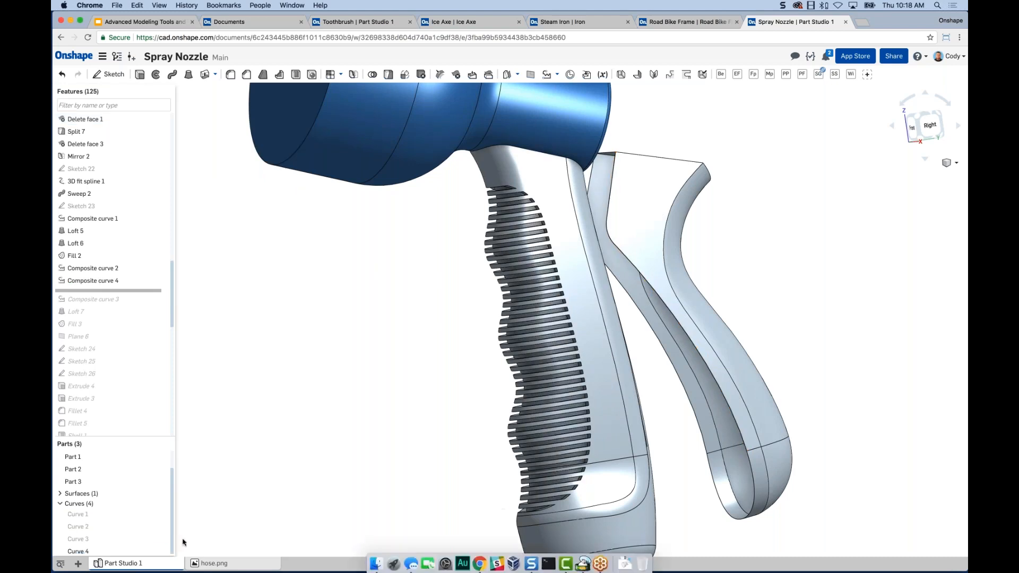
click(89, 550)
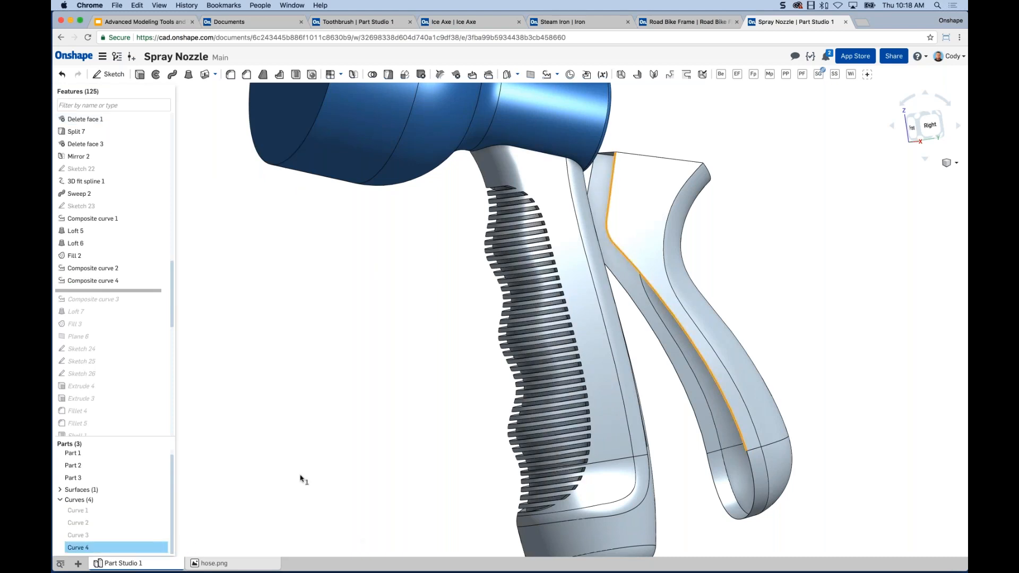
right_drag(359, 402, 331, 406)
key(space)
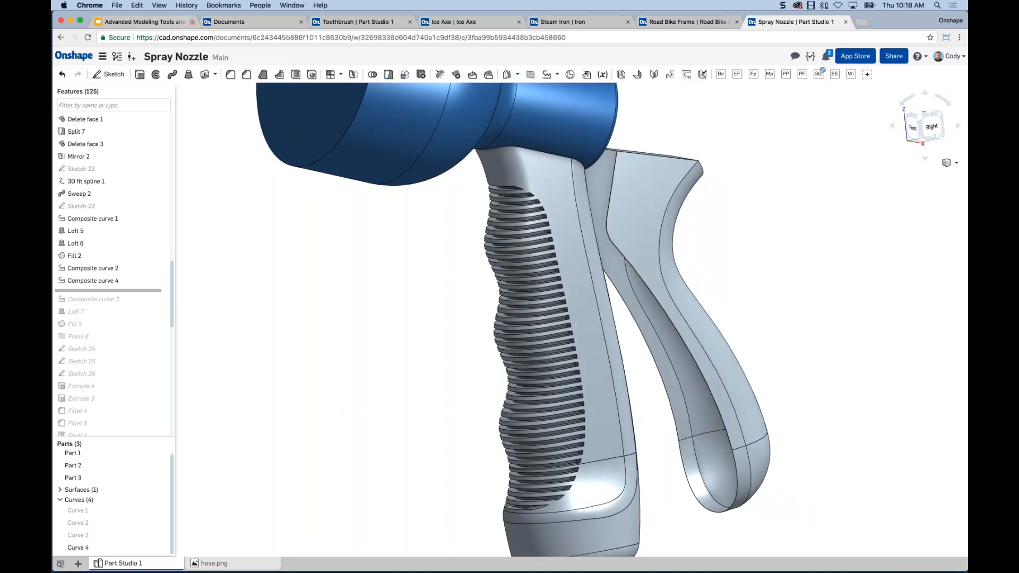
- Try a surface loft in Add mode between Curve 3 and Curve 4, inspect its preview along the trigger, and discard it
click(188, 74)
click(289, 136)
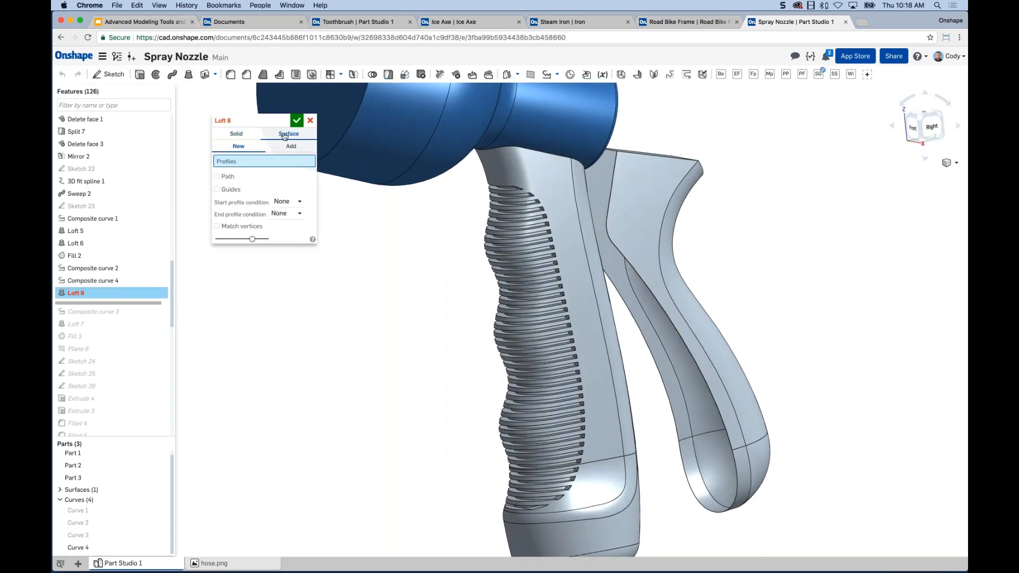
click(98, 536)
click(82, 548)
click(291, 146)
right_drag(391, 371, 662, 333)
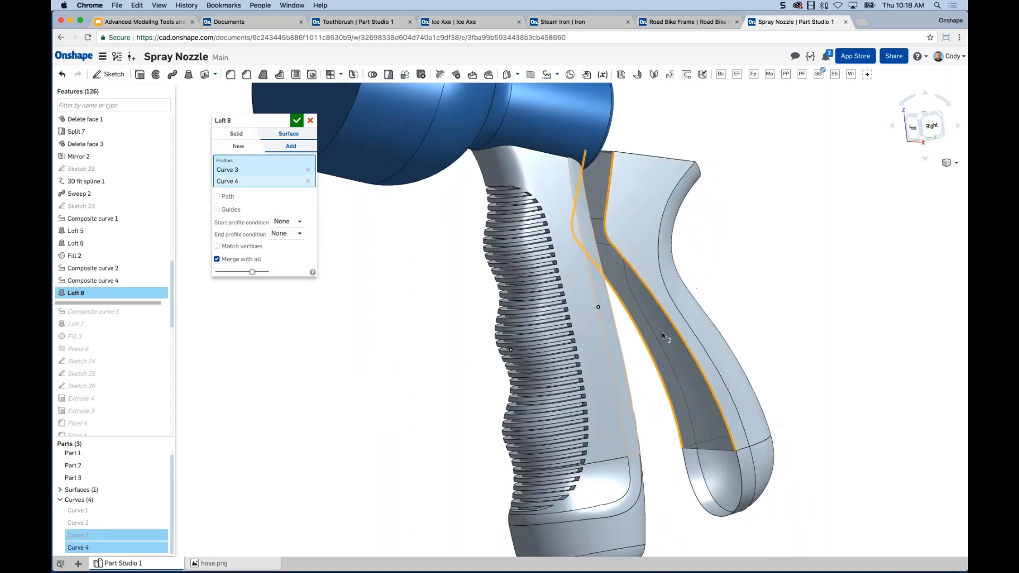
scroll(637, 329, up, 10)
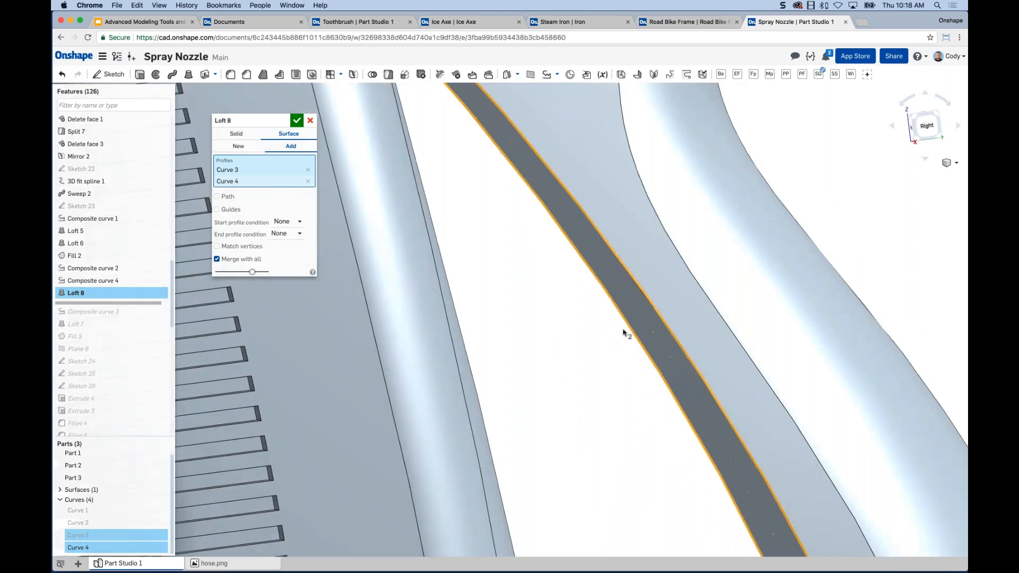
scroll(621, 333, down, 8)
right_drag(614, 334, 550, 135)
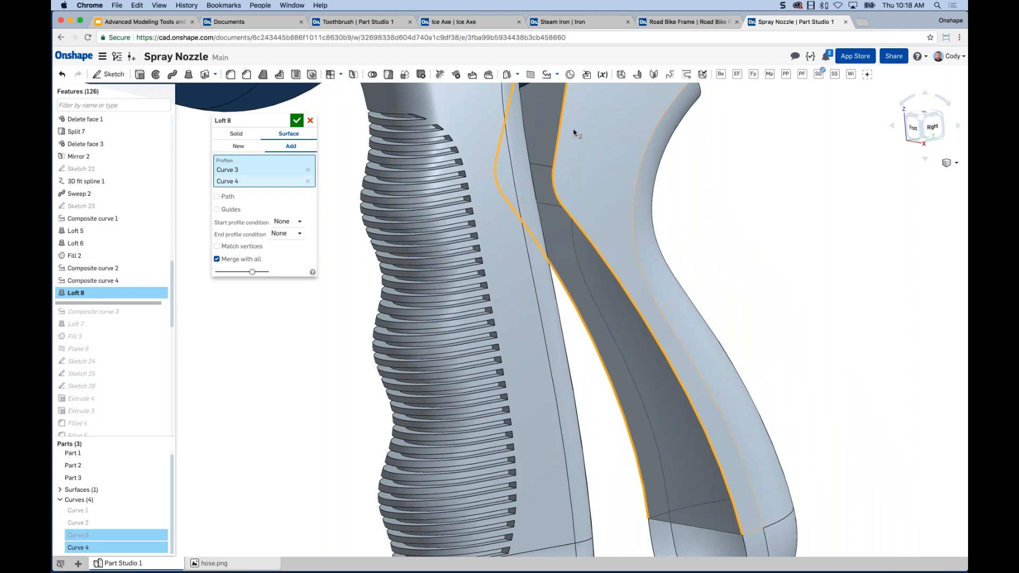
scroll(788, 273, down, 5)
scroll(747, 267, down, 5)
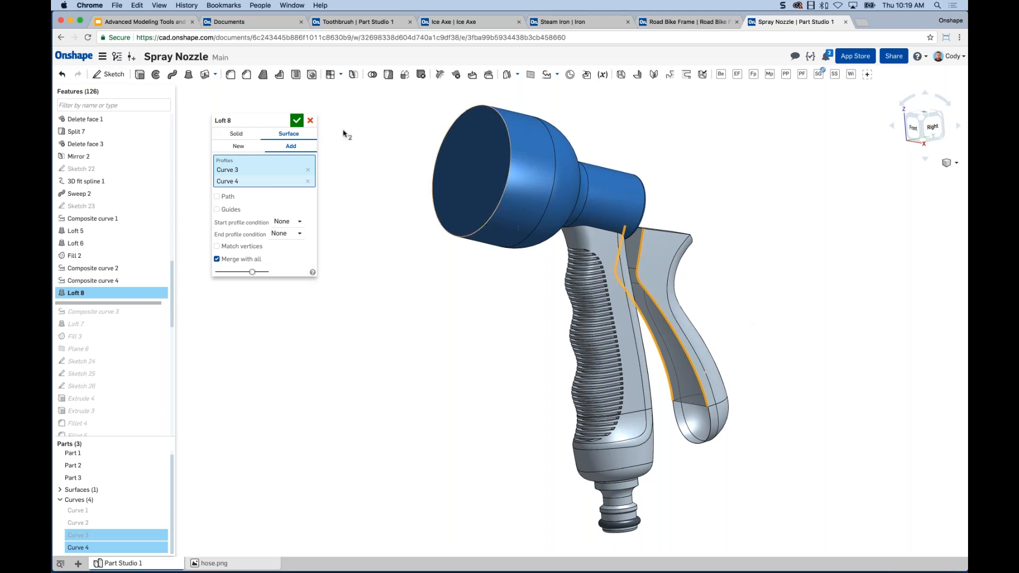
click(310, 120)
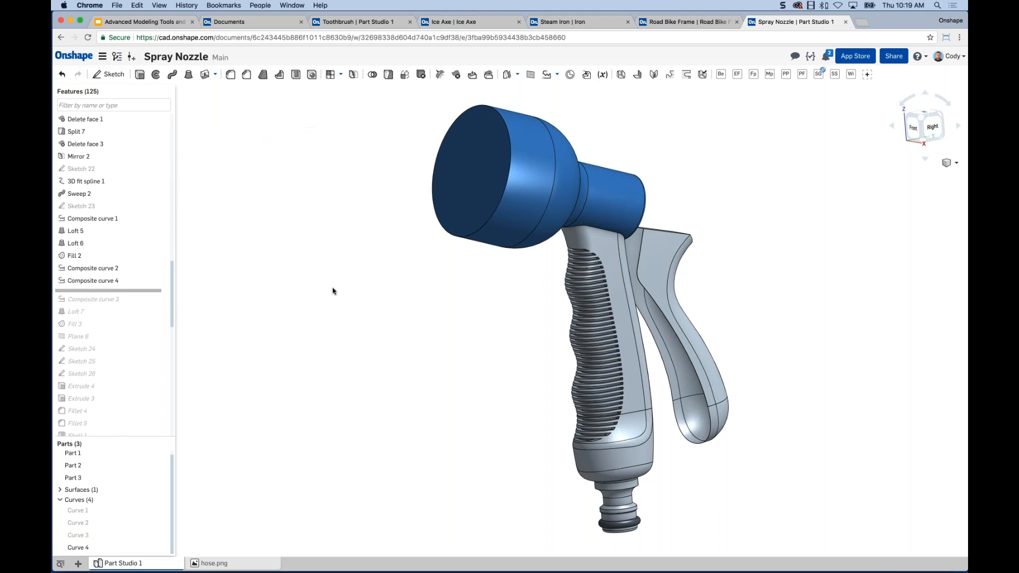
- Delete the Composite curve 4 feature
click(114, 281)
key(Delete)
right_drag(388, 274, 382, 291)
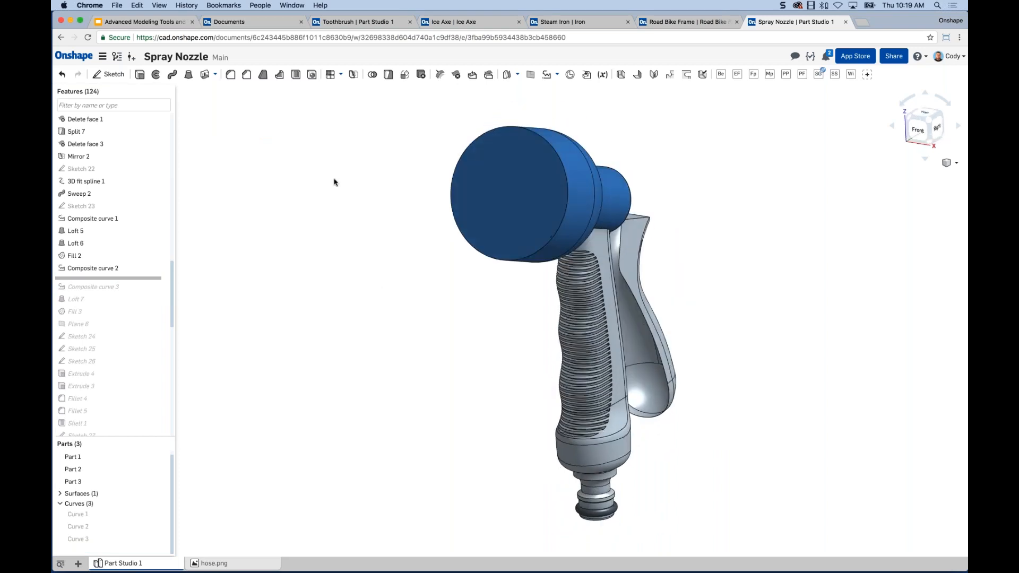
right_drag(409, 175, 404, 178)
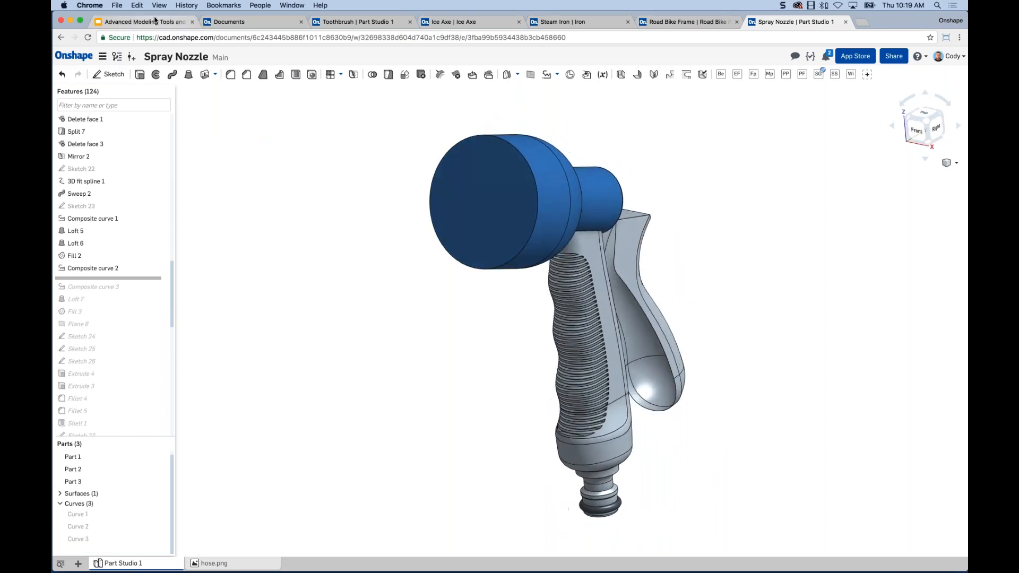
- Switch to the Google Slides presentation, present the 3D Fit Spline slide, and return to the Spray Nozzle document in Onshape
click(143, 21)
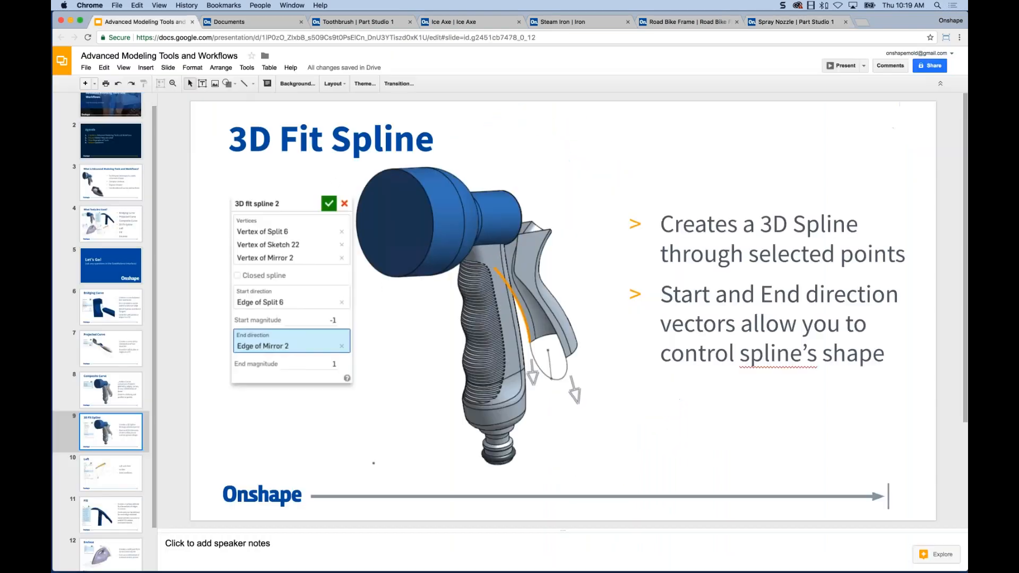
click(843, 66)
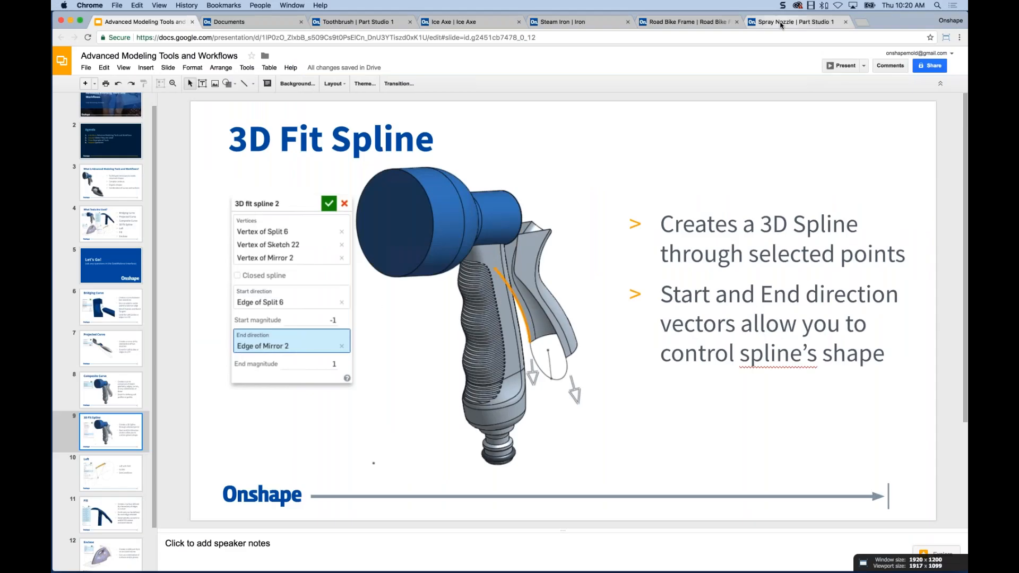
click(781, 23)
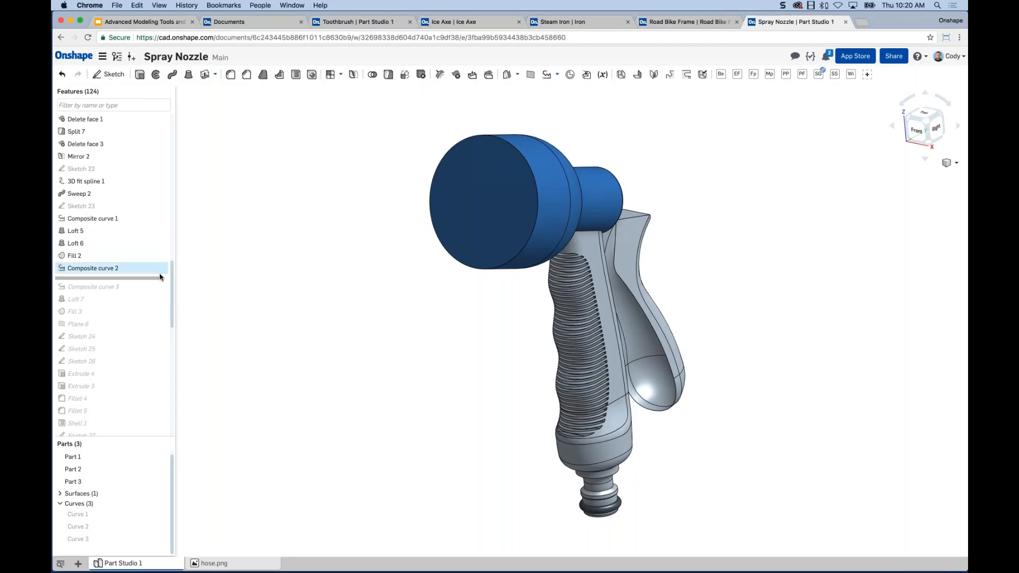
- Roll the feature history back to just after Sketch 22 and examine the trigger's open lower end
mouse_move(149, 278)
mouse_down()
mouse_move(150, 185)
mouse_move(321, 175)
mouse_move(298, 175)
mouse_up()
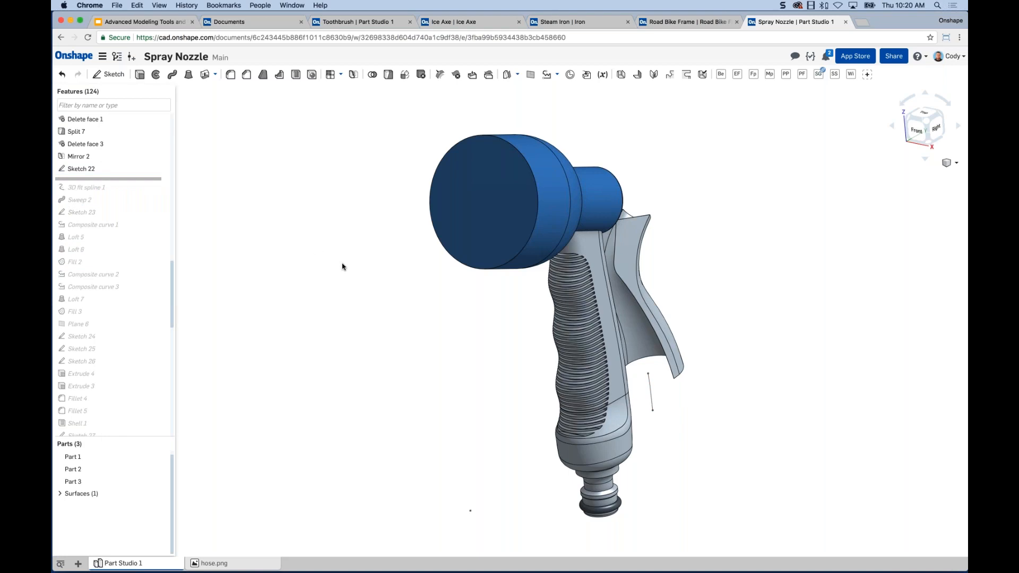
scroll(333, 266, up, 2)
scroll(443, 308, up, 2)
middle_drag(442, 318, 401, 320)
right_drag(615, 355, 583, 283)
scroll(584, 281, up, 1)
scroll(654, 258, up, 1)
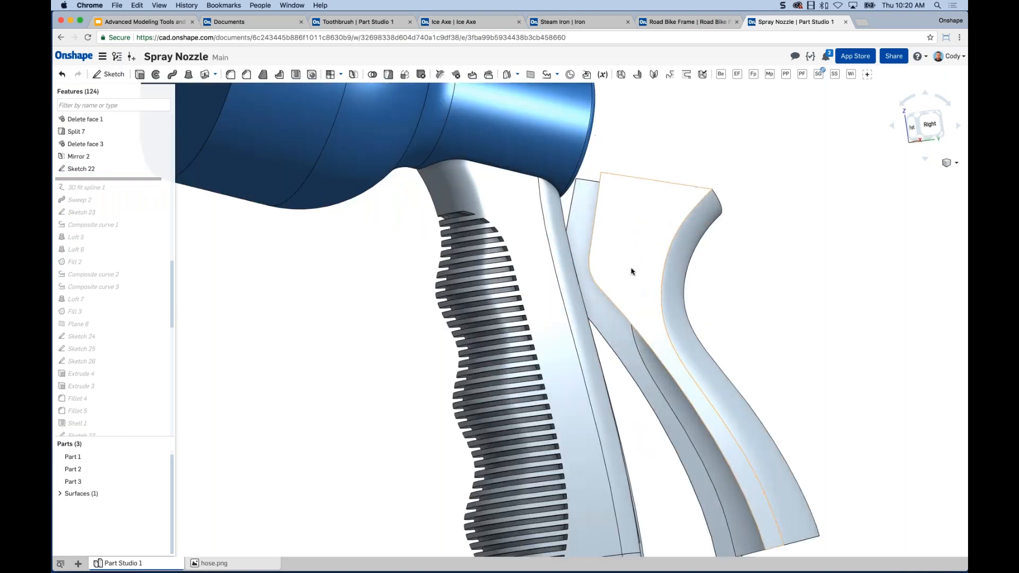
scroll(696, 380, down, 2)
middle_drag(706, 434, 634, 324)
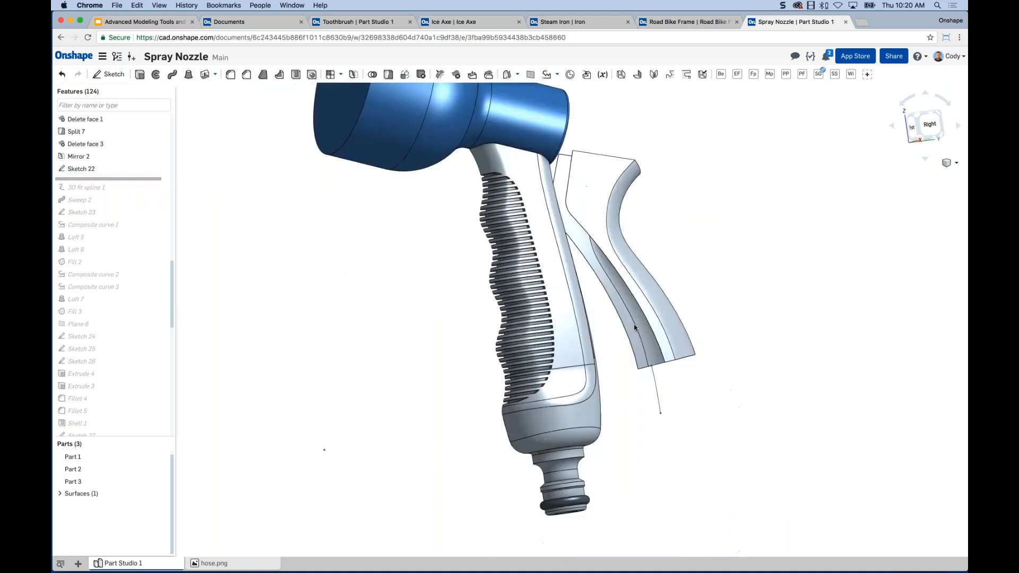
right_drag(634, 324, 680, 401)
scroll(682, 399, up, 2)
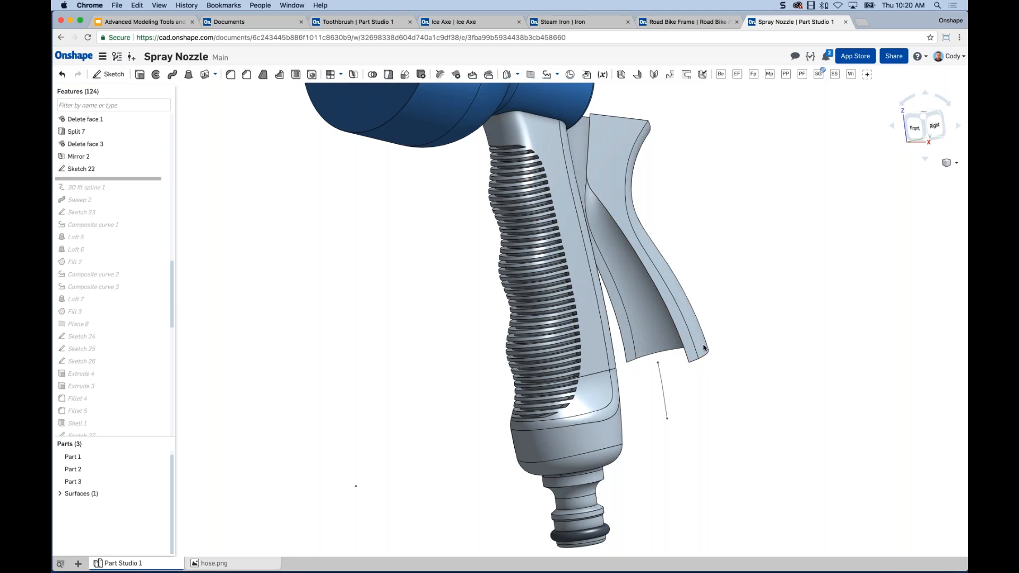
middle_drag(727, 439, 729, 434)
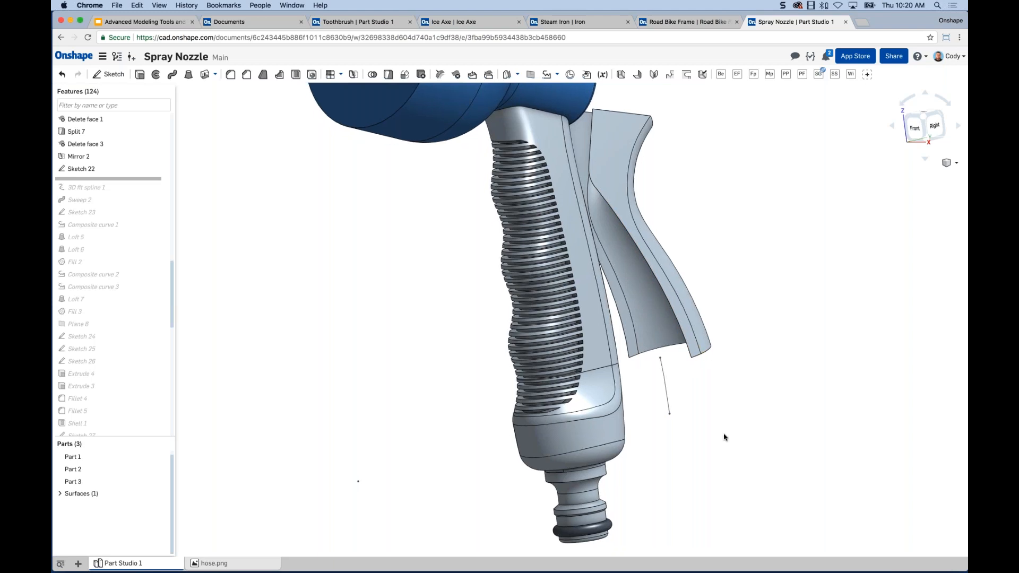
- Start a 3D fit spline through the trigger's near lower corner, the lower endpoint of the Sketch 22 line, and the opposite lower corner
click(558, 75)
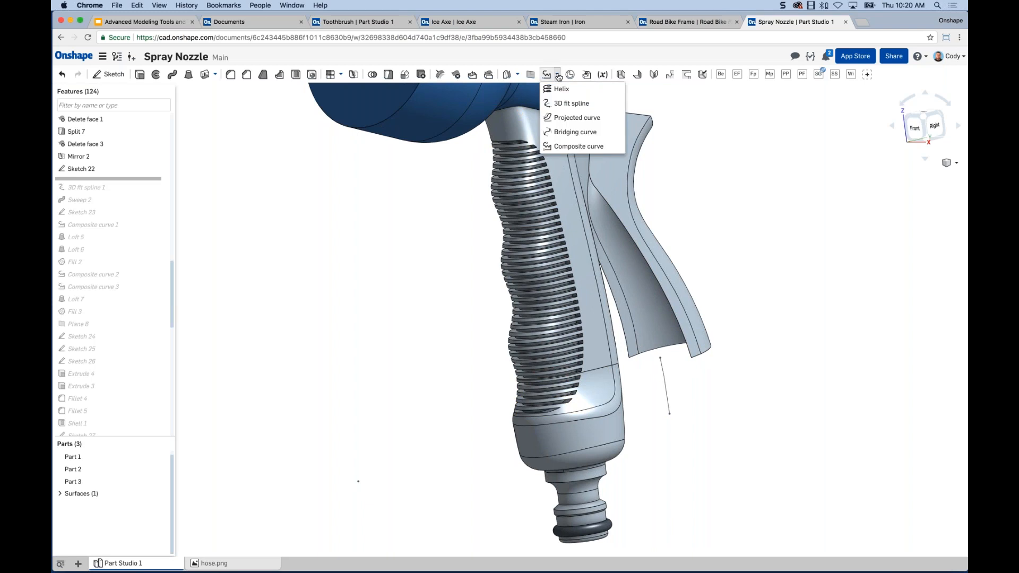
click(563, 105)
scroll(719, 401, up, 5)
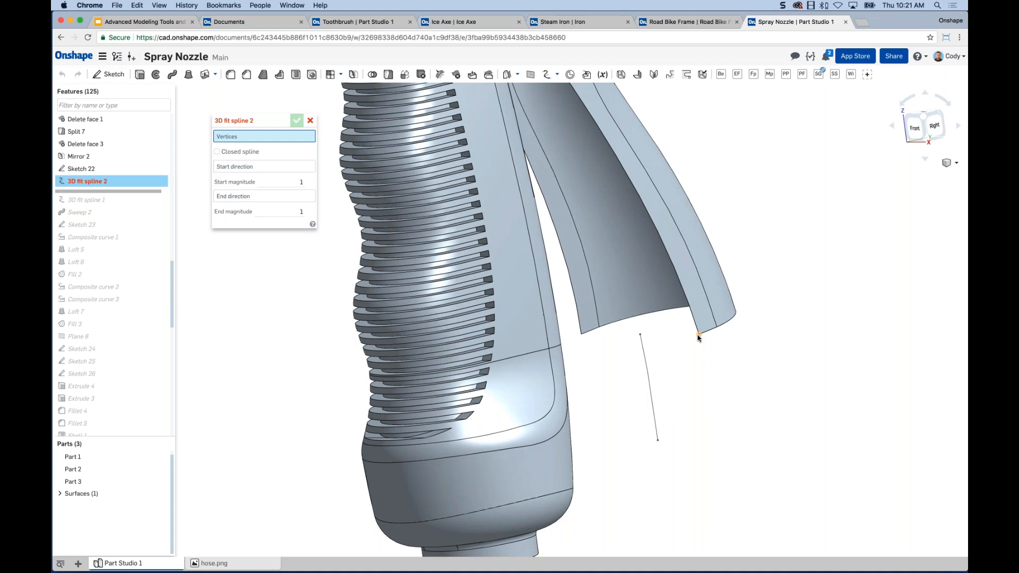
click(699, 336)
click(658, 440)
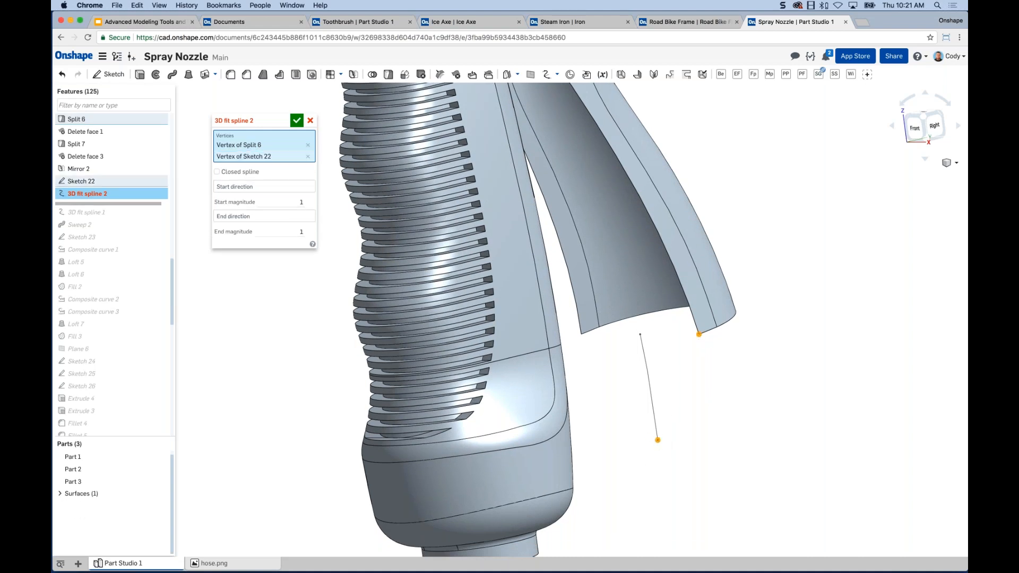
click(582, 334)
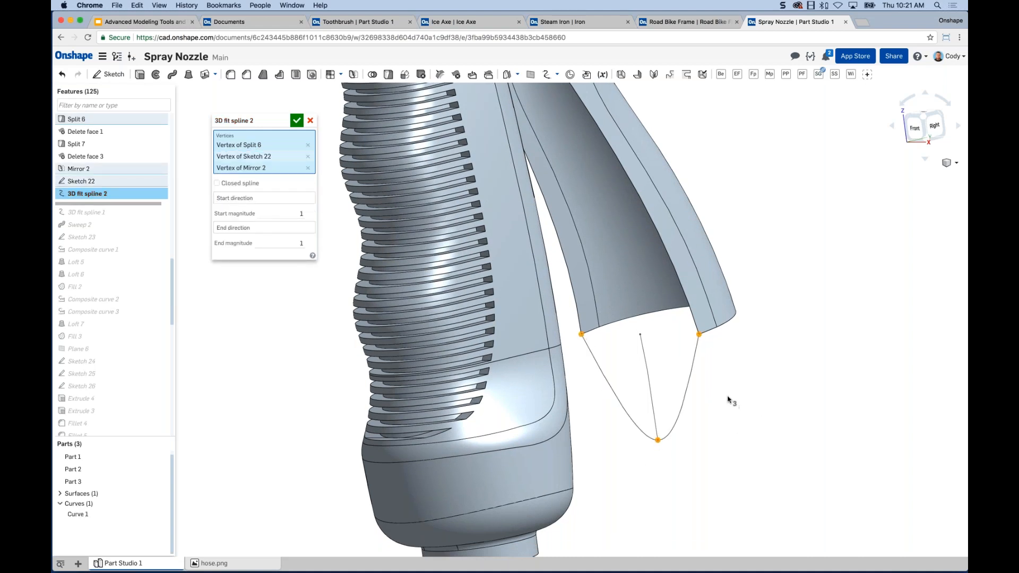
mouse_move(729, 399)
right_down()
mouse_move(706, 371)
mouse_move(684, 373)
mouse_move(740, 391)
mouse_move(723, 383)
right_up()
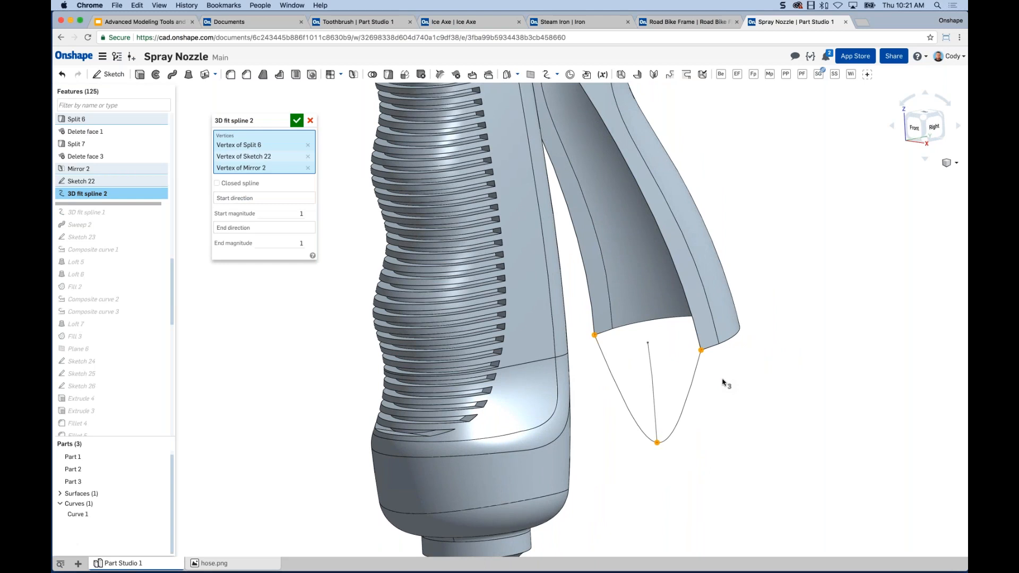
right_drag(708, 380, 718, 371)
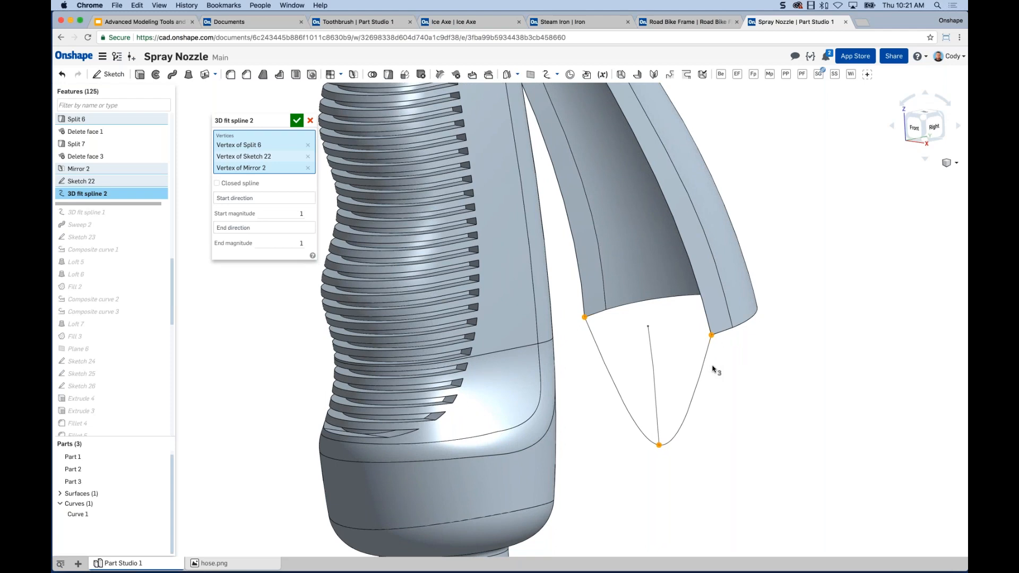
- Set the spline's start direction along the trigger's adjoining Split 6 edge and flip it downward, with a start magnitude of -1
click(269, 202)
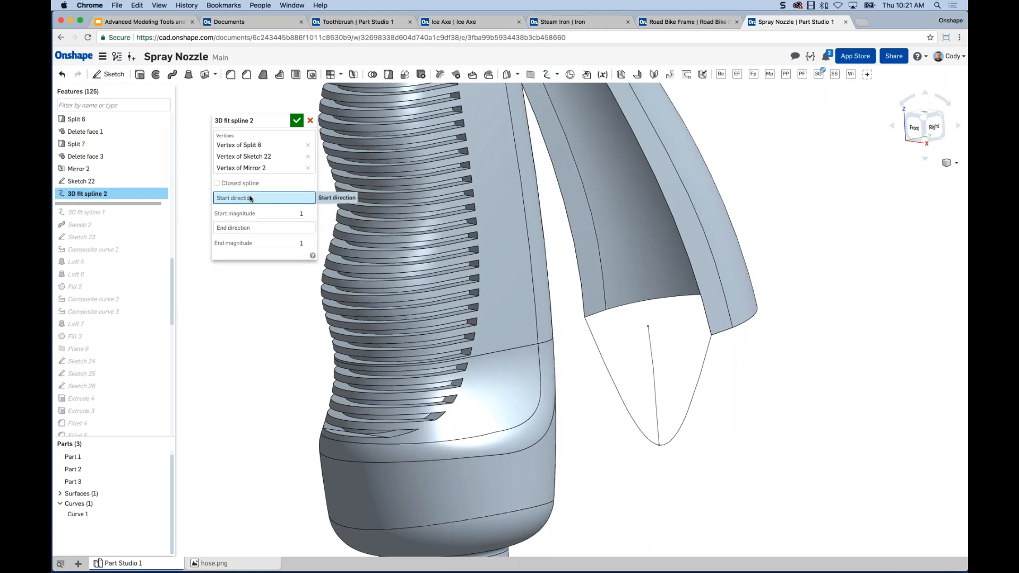
click(706, 314)
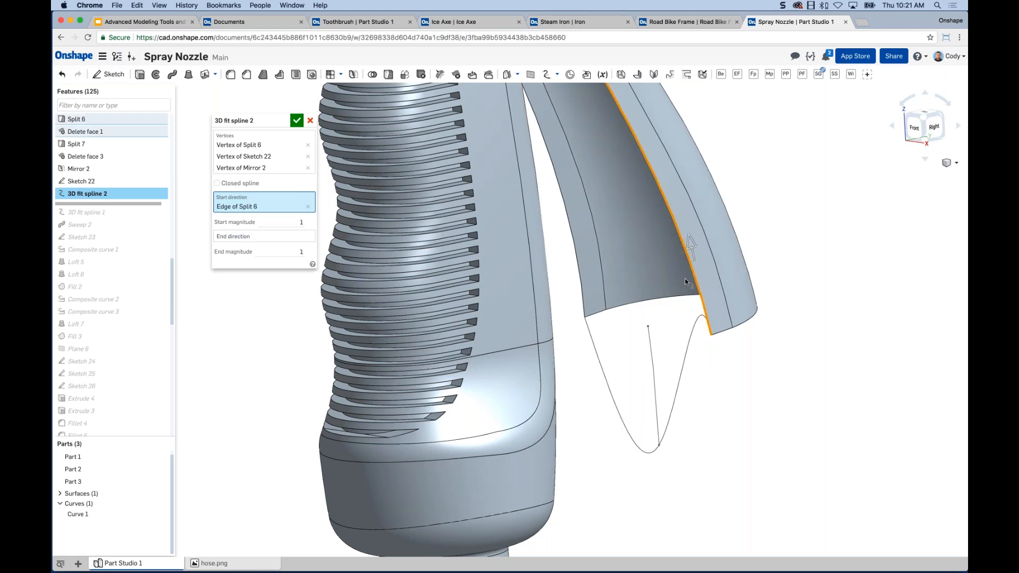
click(693, 243)
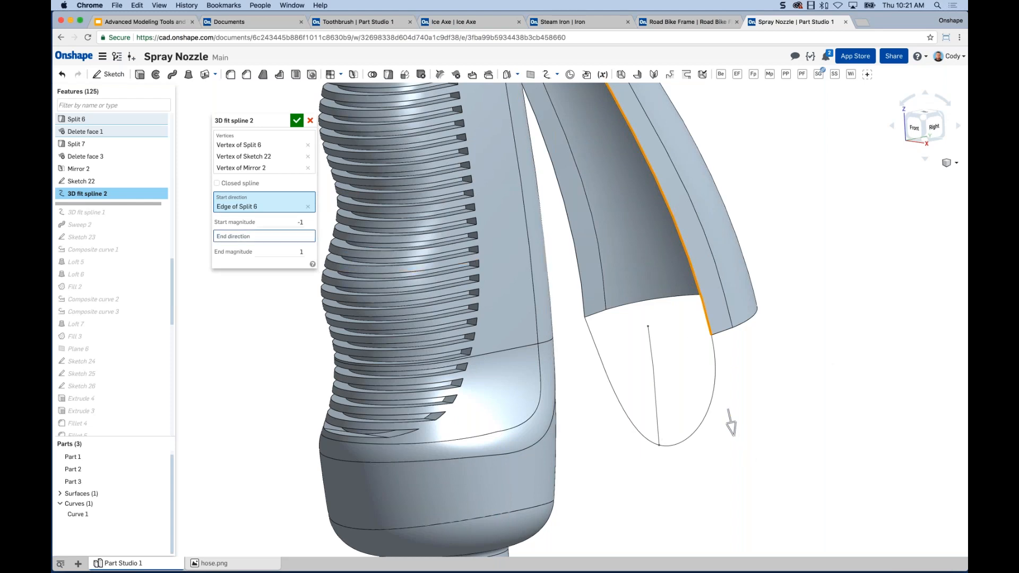
- Set the spline's end direction along the opposite trigger edge from Mirror 2 and accept the 3D fit spline
click(270, 237)
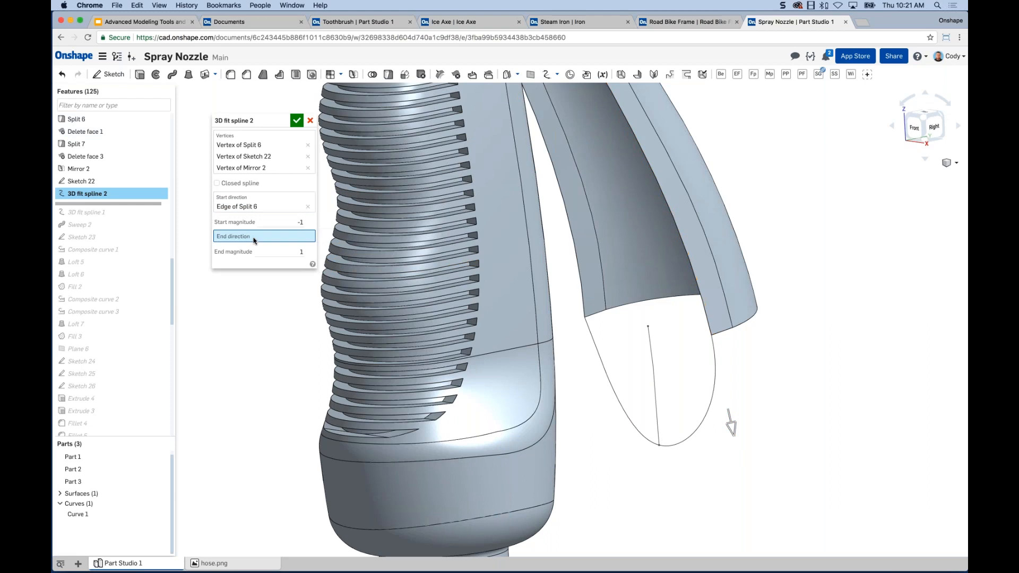
click(581, 289)
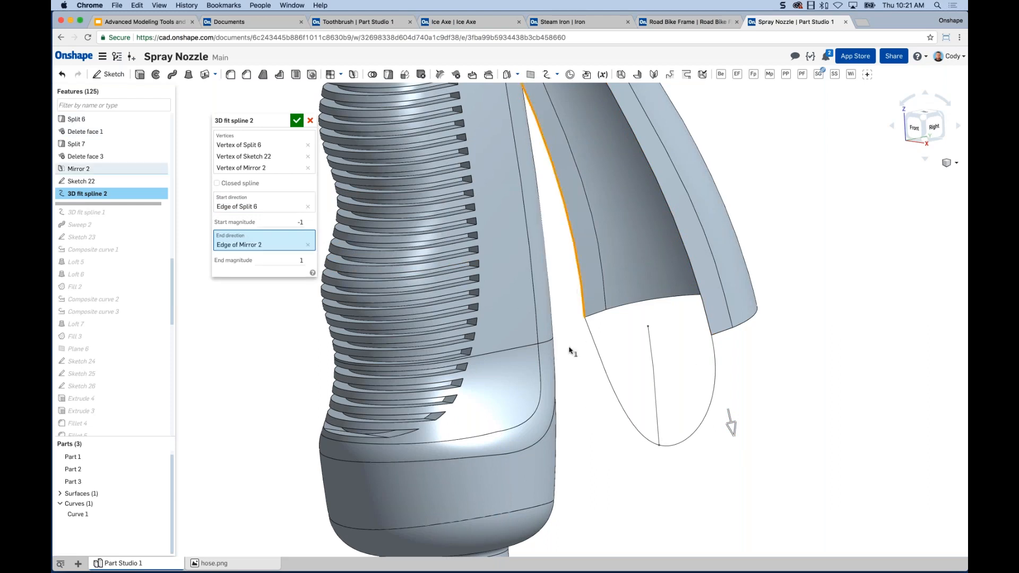
right_drag(684, 346, 657, 350)
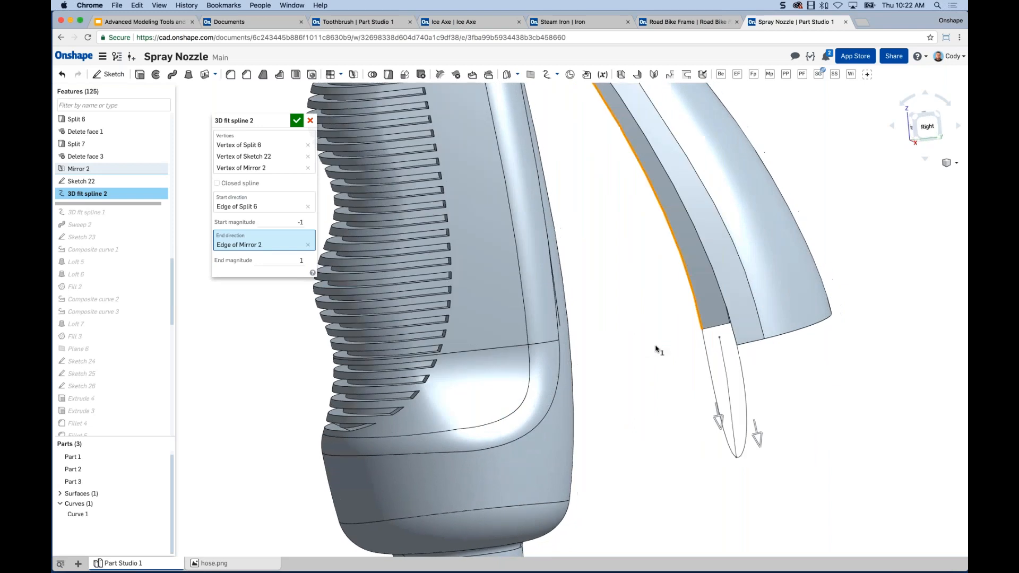
right_drag(657, 351, 695, 327)
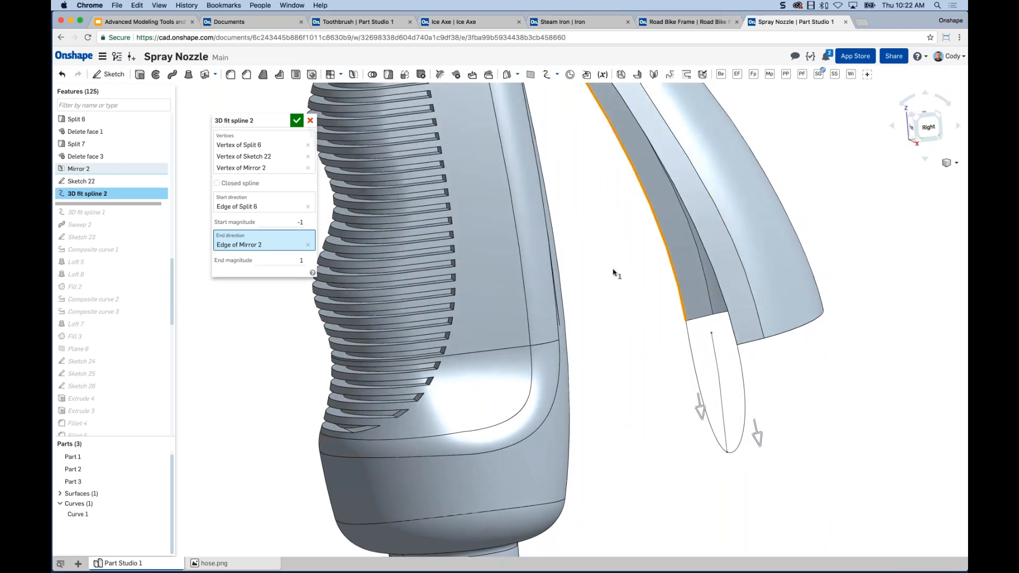
right_drag(683, 364, 682, 335)
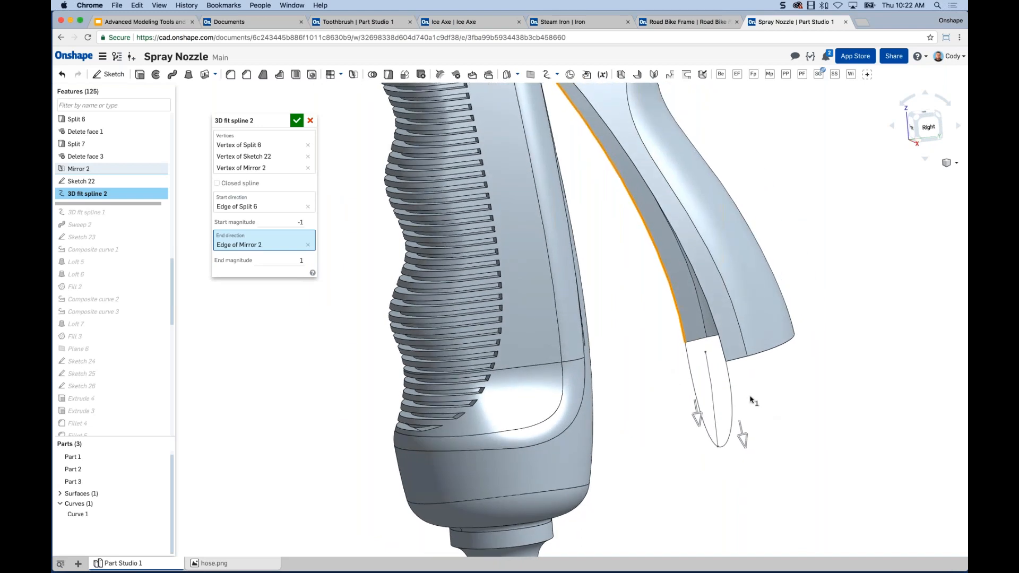
right_drag(731, 408, 733, 371)
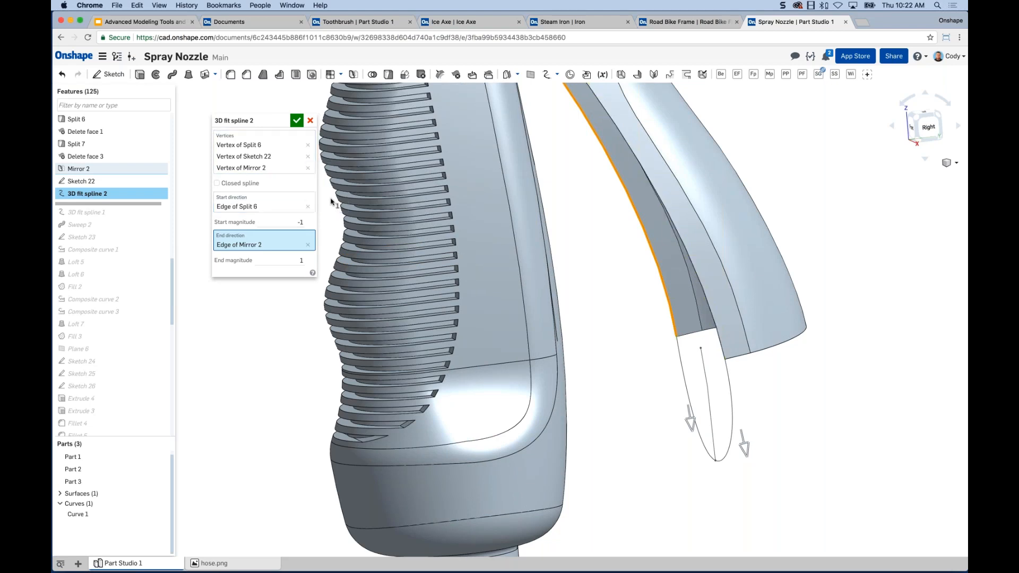
right_drag(535, 241, 648, 242)
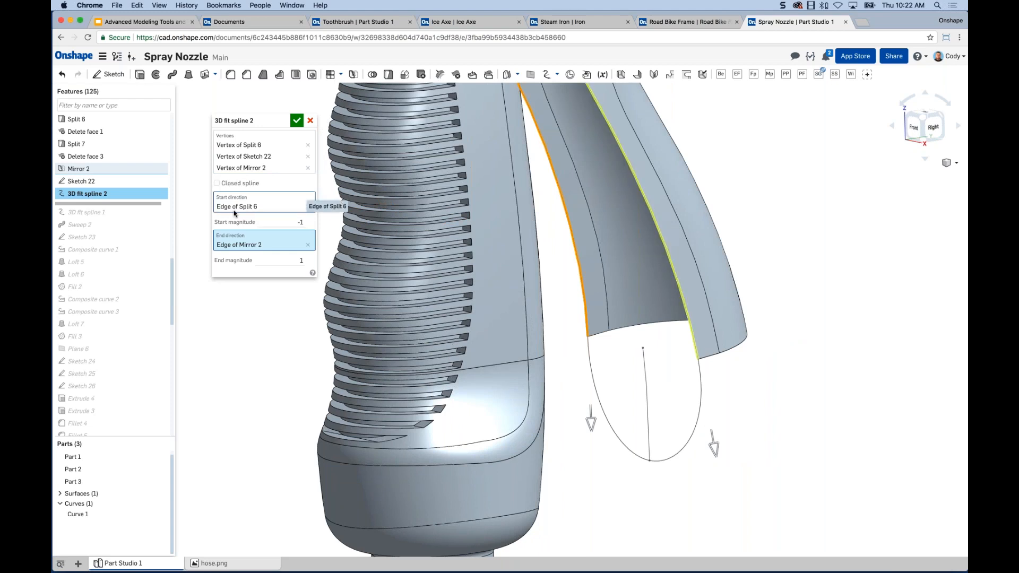
click(301, 121)
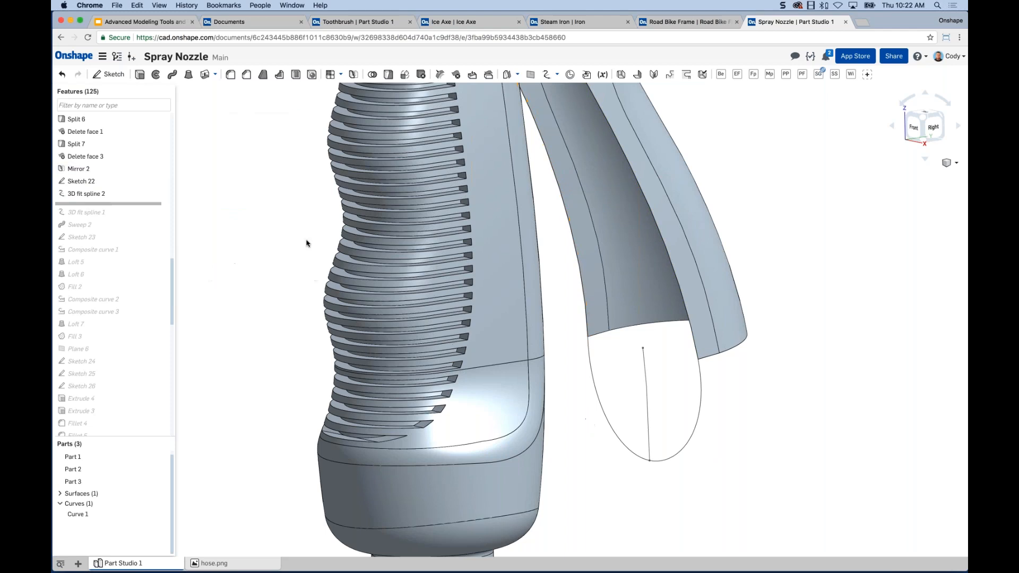
- Delete the 3D fit spline 2 feature and bring the whole spray nozzle into view
scroll(307, 243, down, 2)
middle_drag(301, 242, 497, 360)
scroll(381, 260, down, 2)
scroll(460, 280, down, 2)
scroll(468, 286, down, 1)
middle_drag(468, 283, 467, 321)
scroll(468, 311, down, 1)
scroll(467, 321, down, 1)
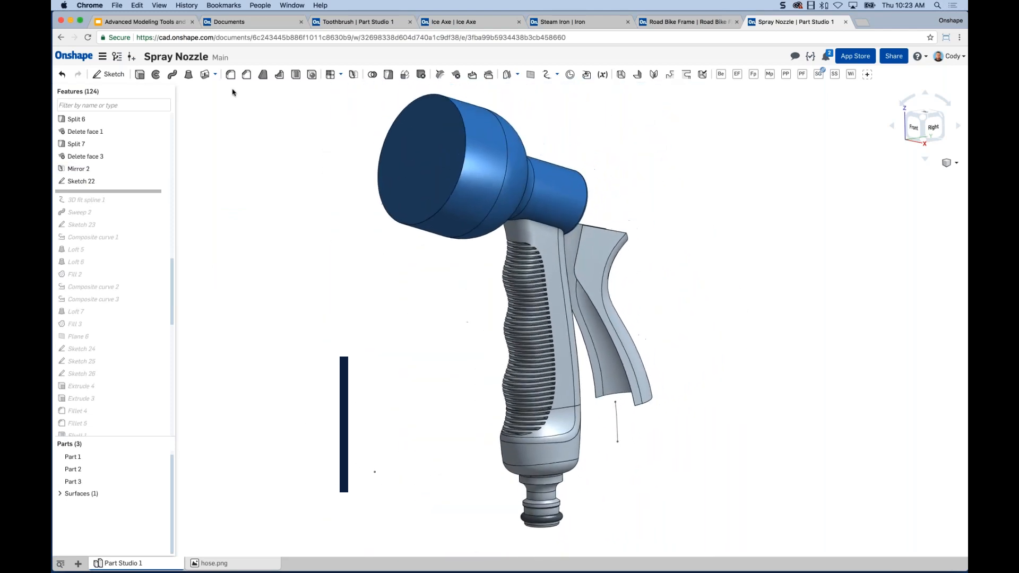
- Switch to the Google Slides presentation and present it from the 3D Fit Spline slide
click(160, 23)
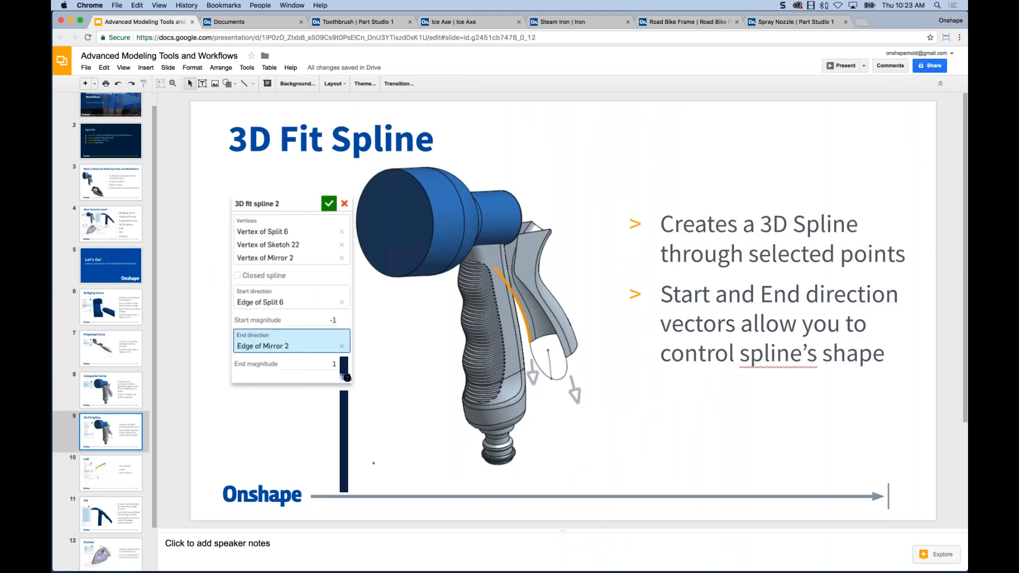
click(845, 67)
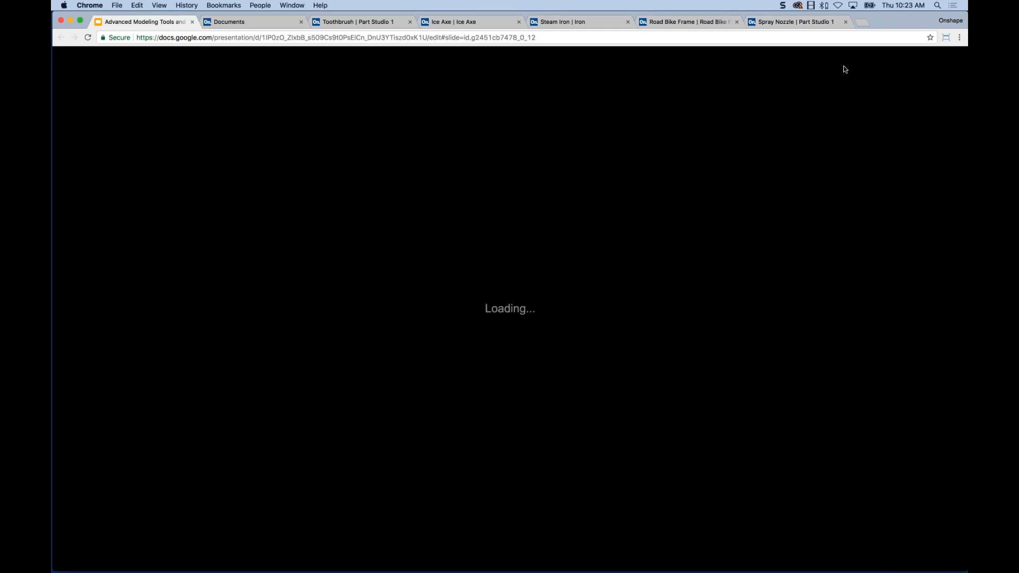
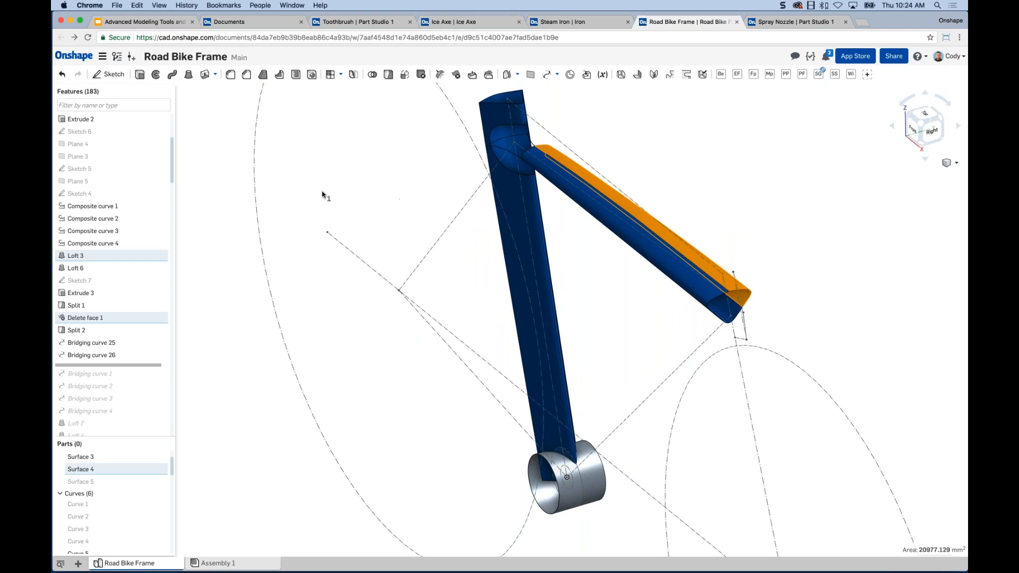
- Roll the Road Bike Frame feature history back to just after Composite curve 4
scroll(172, 165, up, 5)
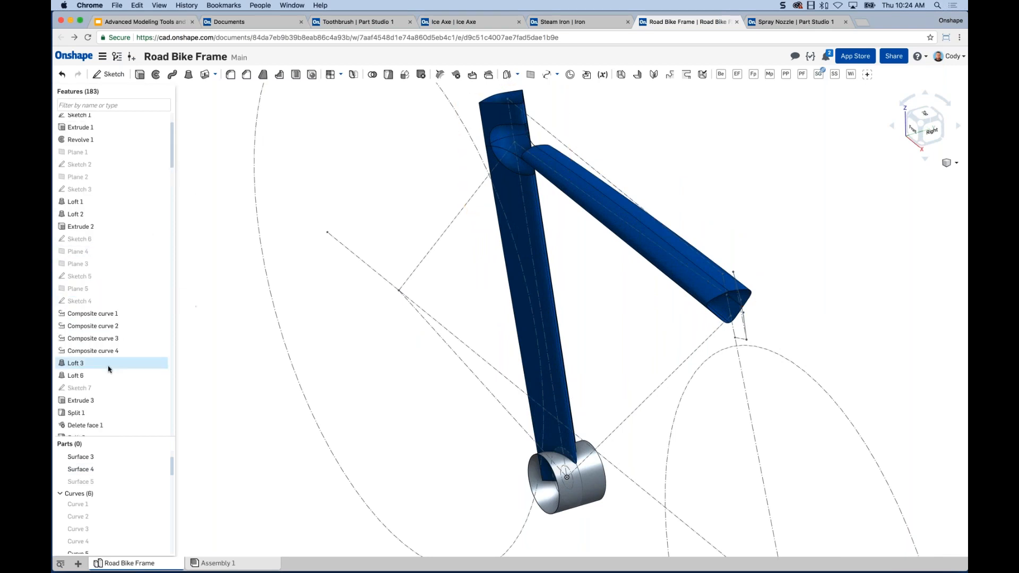
middle_drag(197, 388, 201, 362)
right_click(111, 352)
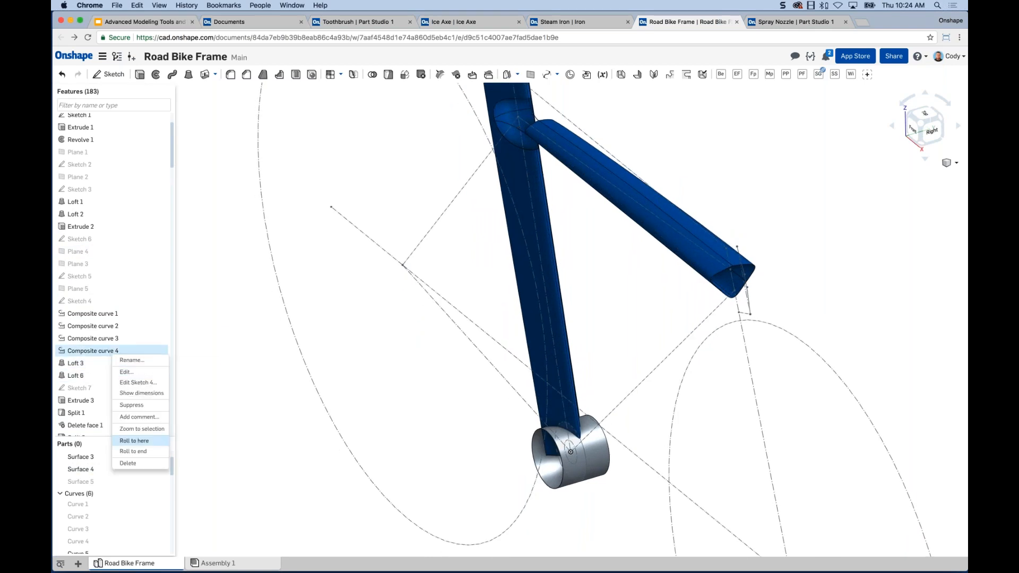
click(165, 440)
- Show Sketch 4, Sketch 5 and Sketch 6 in the Road Bike Frame model
scroll(413, 387, down, 2)
mouse_move(400, 413)
right_down()
mouse_move(412, 387)
mouse_move(453, 387)
right_up()
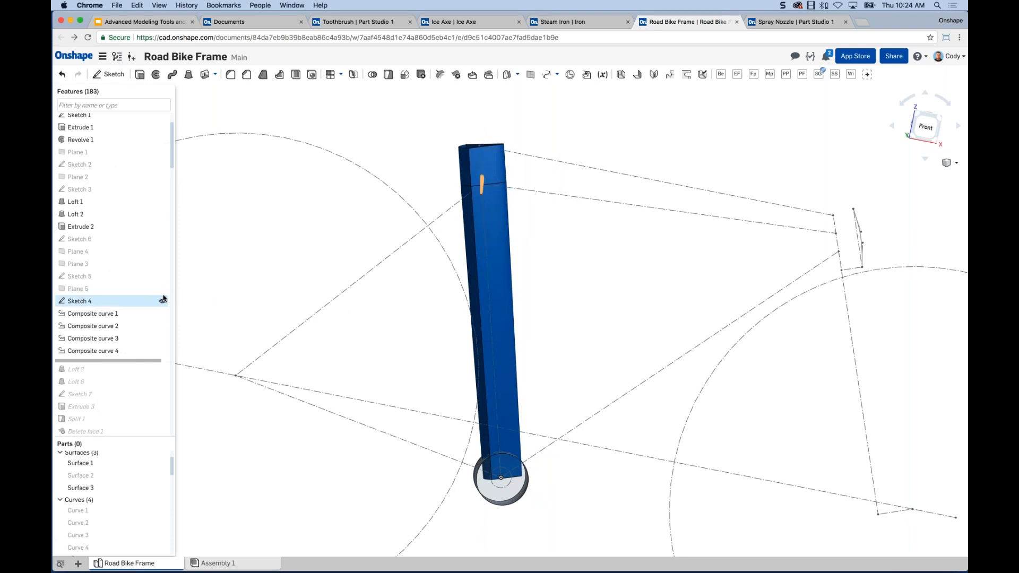
click(163, 277)
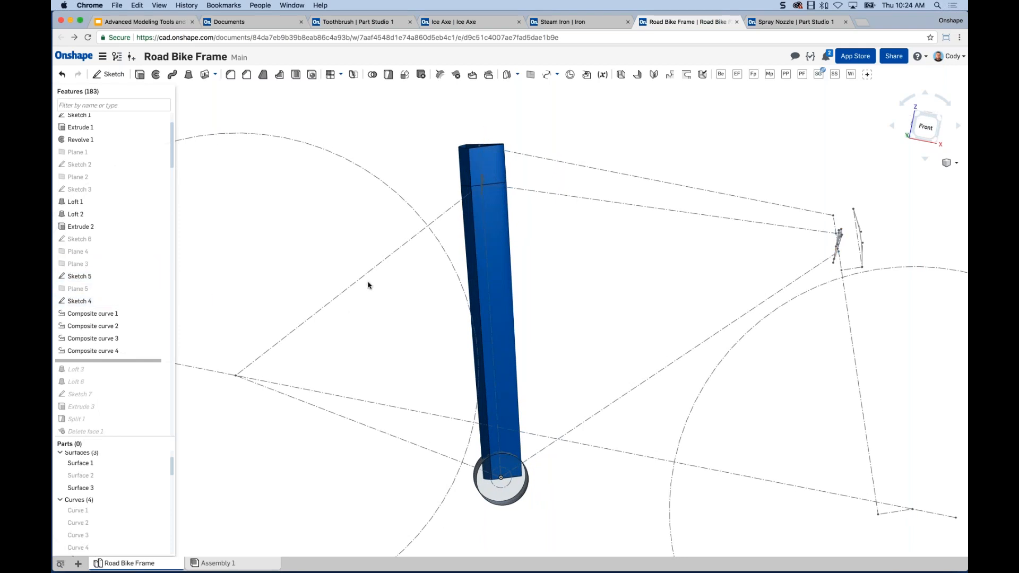
click(163, 240)
right_drag(381, 232, 721, 187)
scroll(791, 207, up, 5)
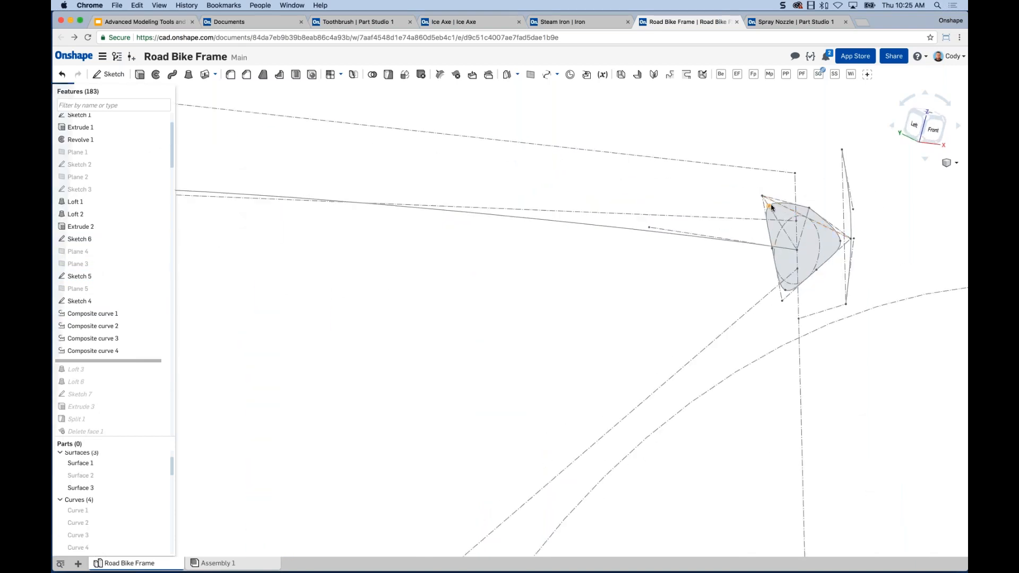
- Examine the two rounded triangular profile sketches at the ends of the top tube and the curve connecting them
scroll(735, 243, down, 4)
scroll(447, 218, up, 5)
scroll(696, 329, down, 4)
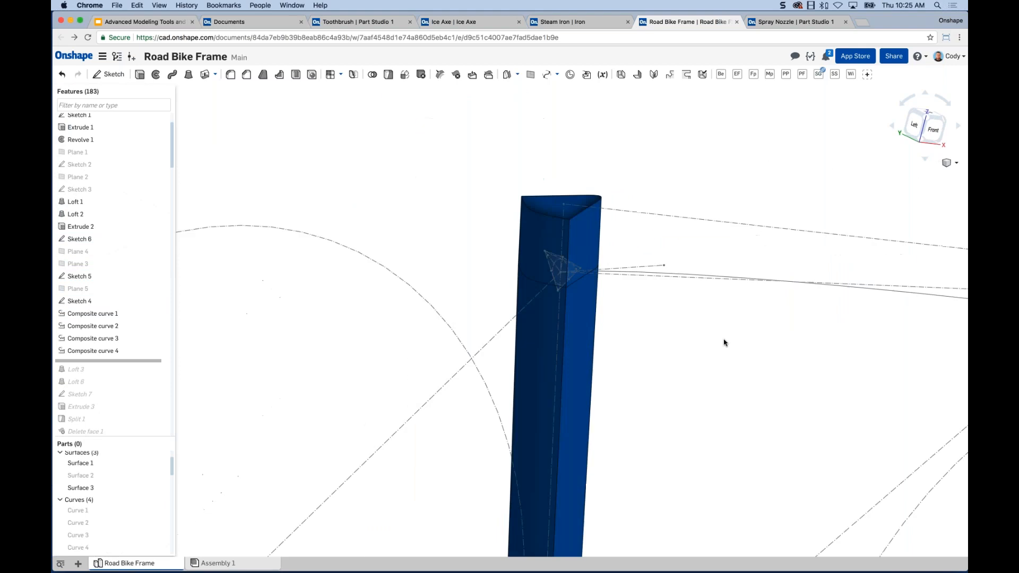
middle_drag(582, 300, 576, 299)
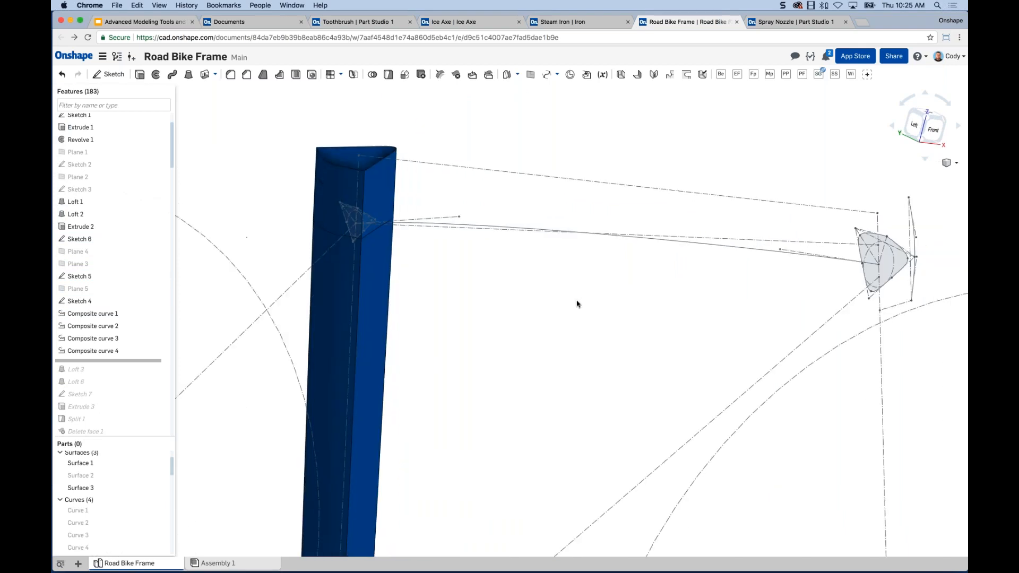
scroll(852, 240, up, 5)
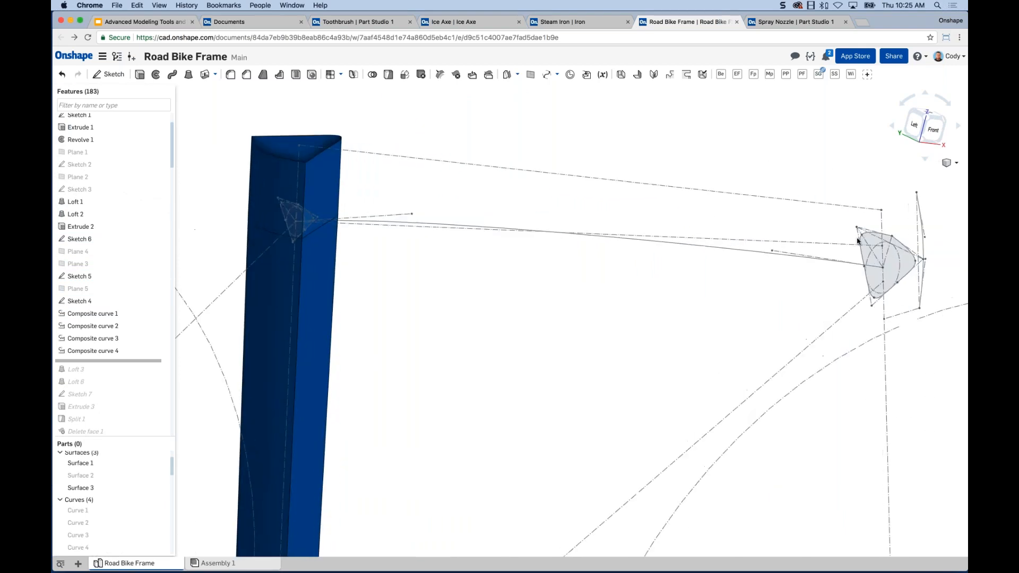
scroll(790, 221, down, 2)
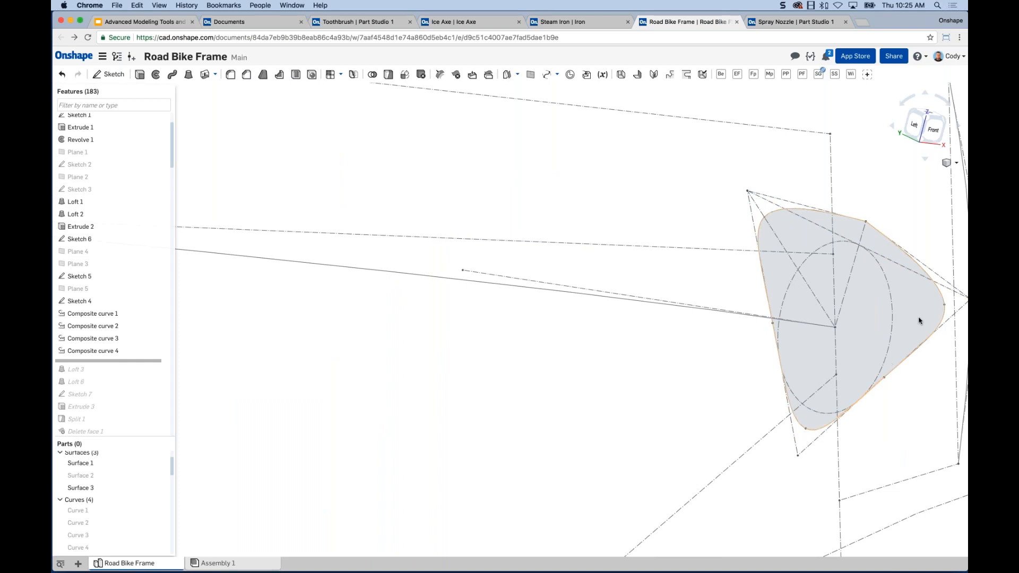
scroll(938, 289, down, 5)
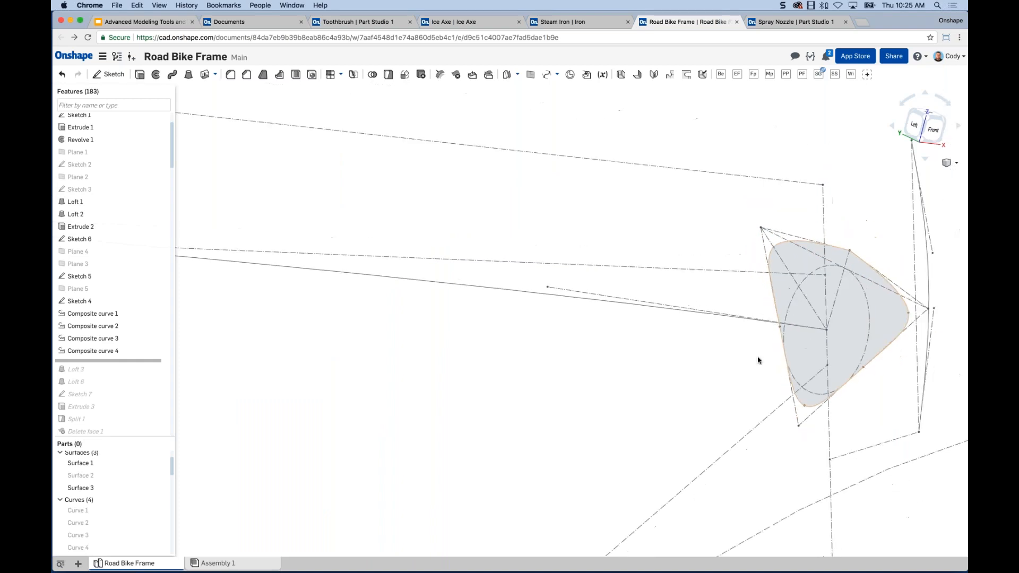
scroll(741, 361, down, 4)
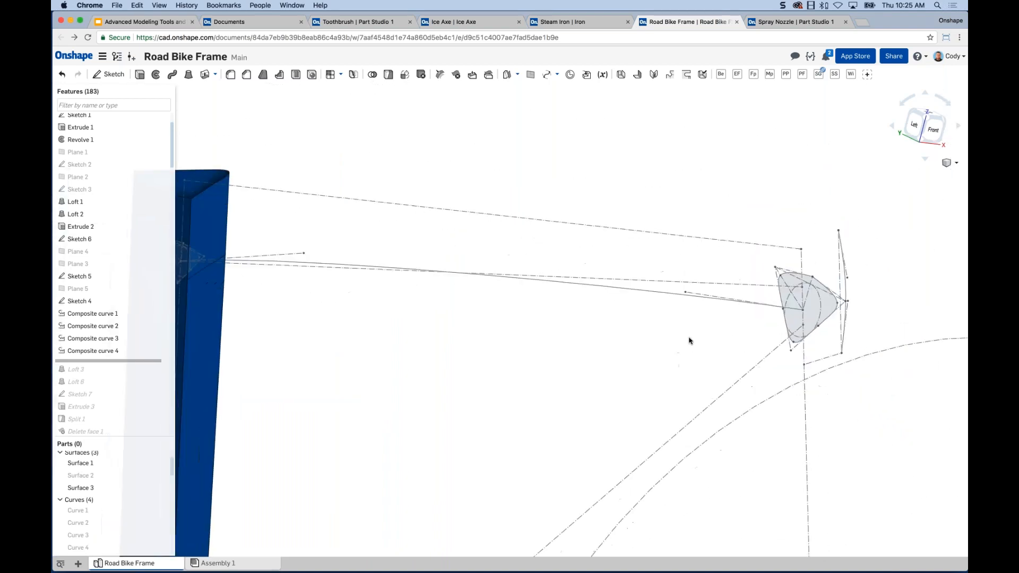
middle_drag(699, 335, 738, 308)
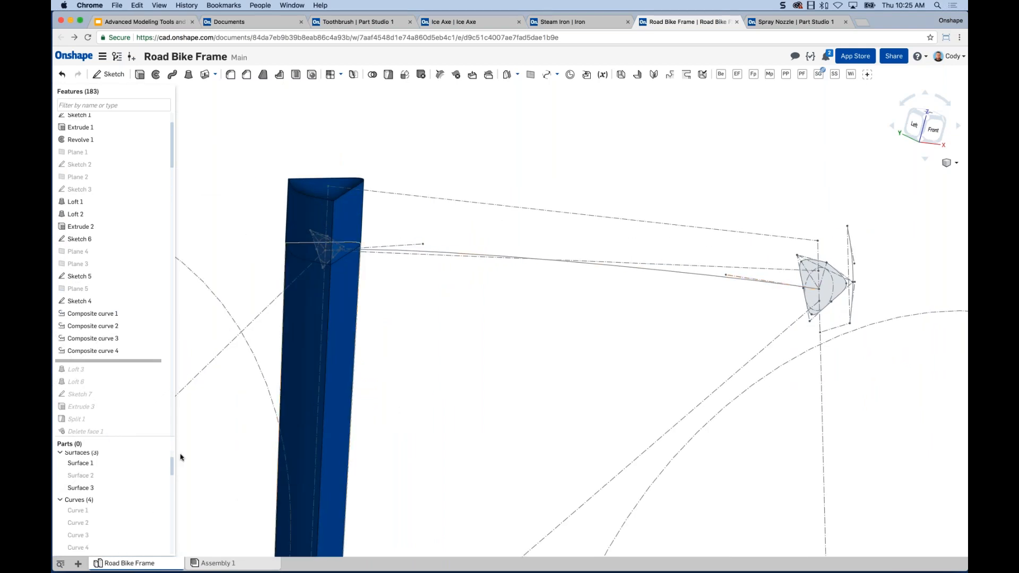
- Start a new surface loft between the composite curves Curve 1 and Curve 2 along the top tube
click(117, 511)
click(104, 524)
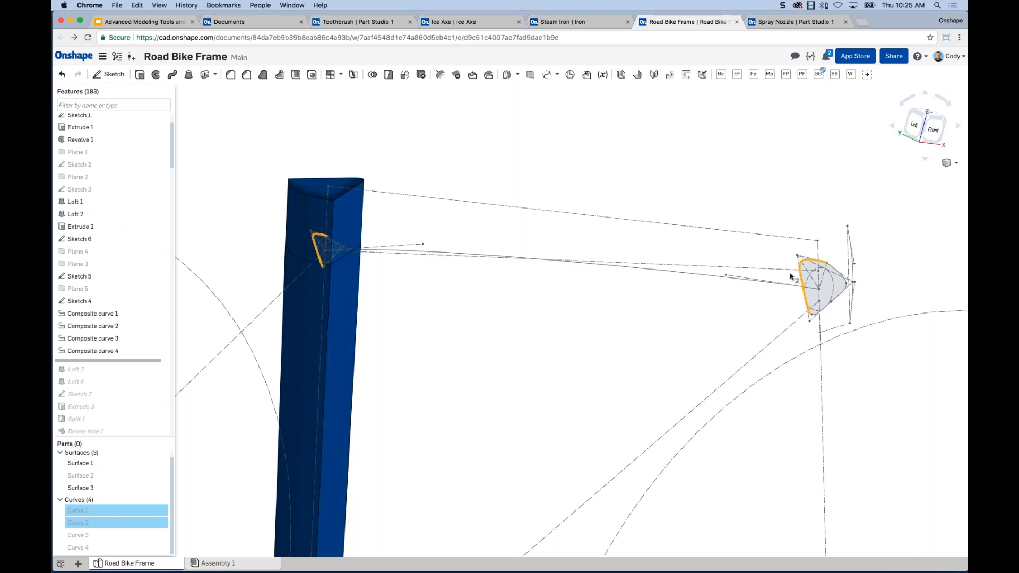
click(189, 74)
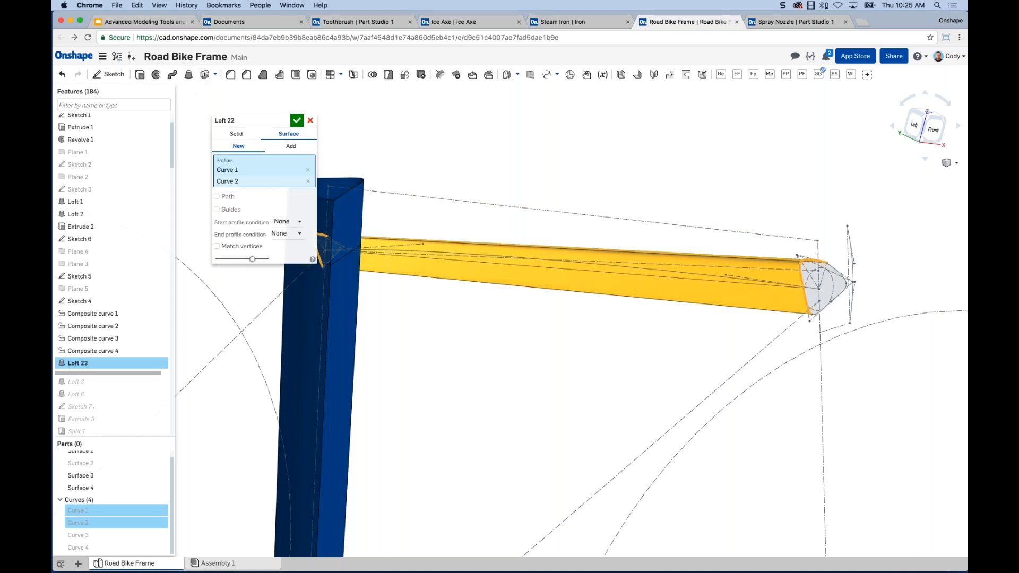
middle_drag(652, 178, 690, 164)
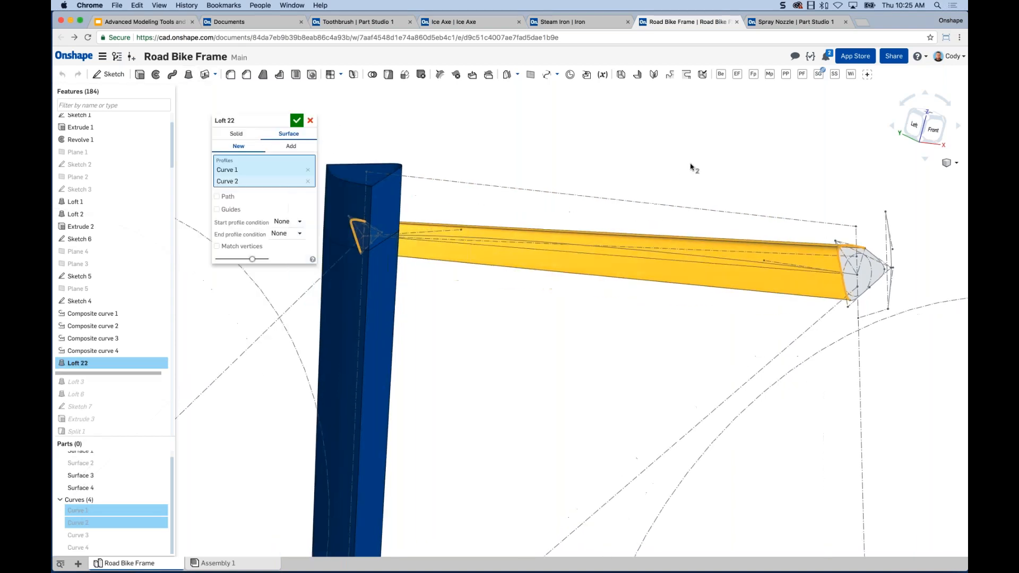
right_drag(683, 166, 665, 155)
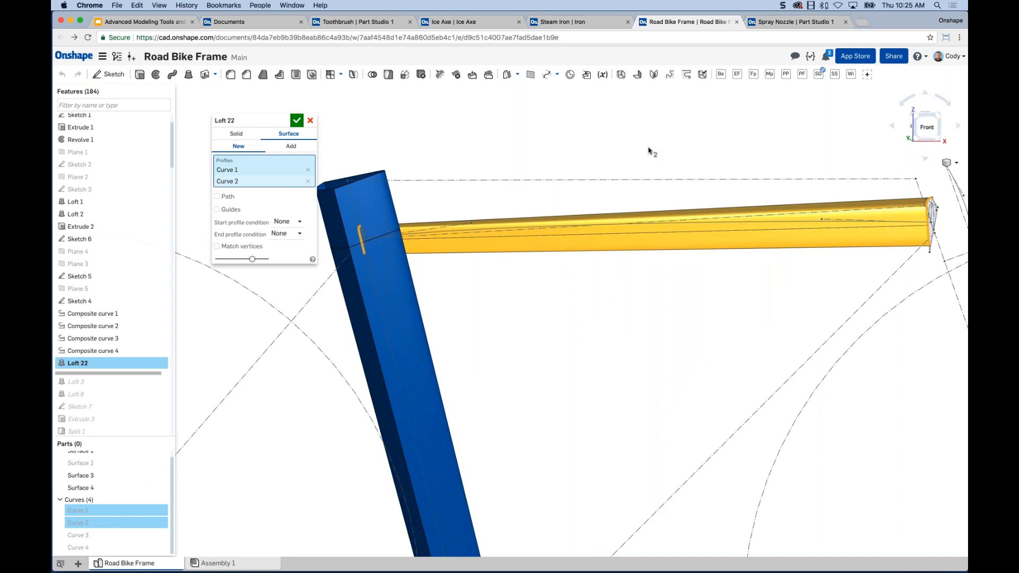
scroll(633, 278, up, 2)
mouse_move(623, 277)
right_down()
mouse_move(682, 286)
mouse_move(604, 287)
right_up()
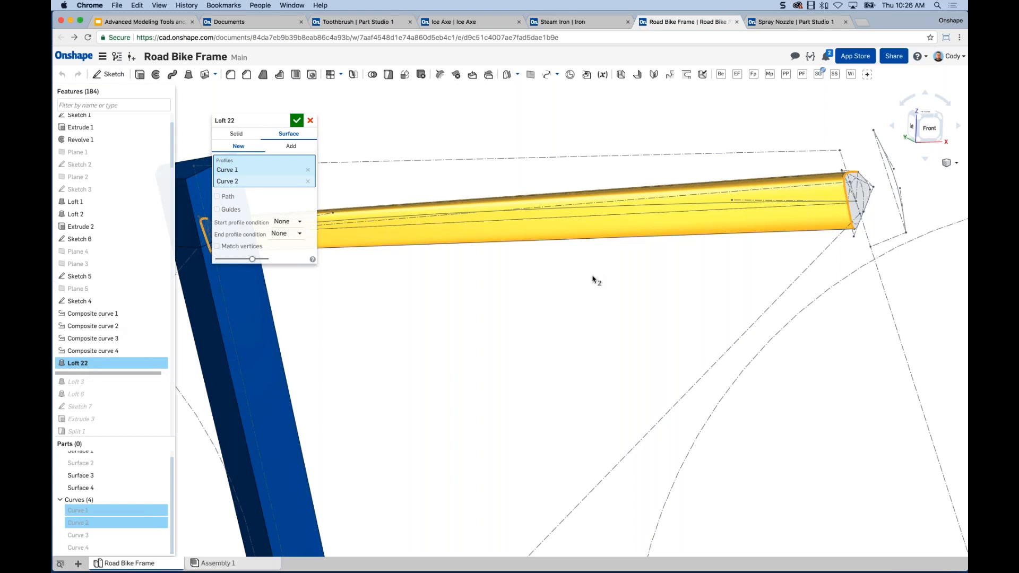
- Enable a path for the loft and choose the curved Sketch 6 edge running between the two profiles
click(228, 198)
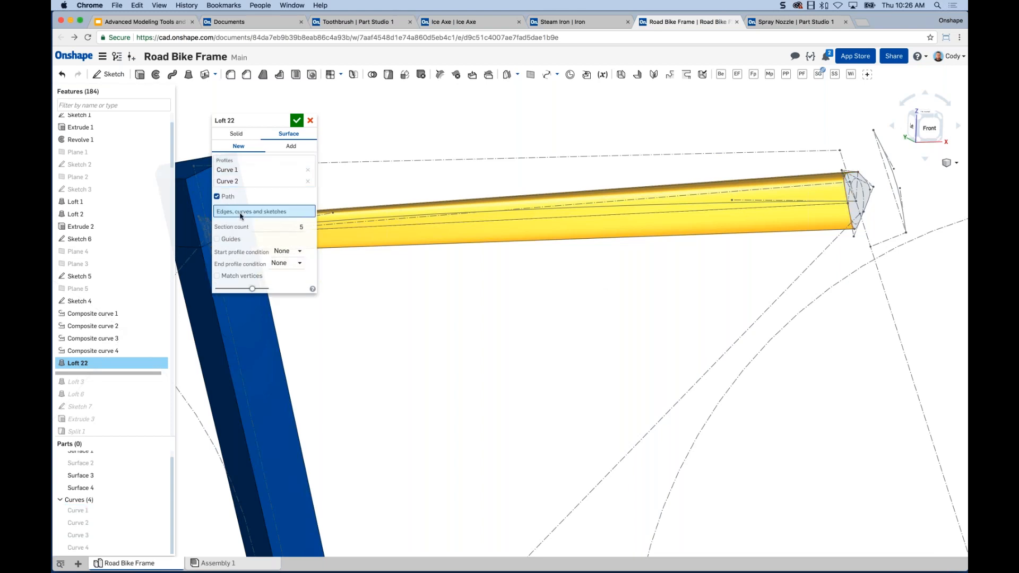
click(562, 210)
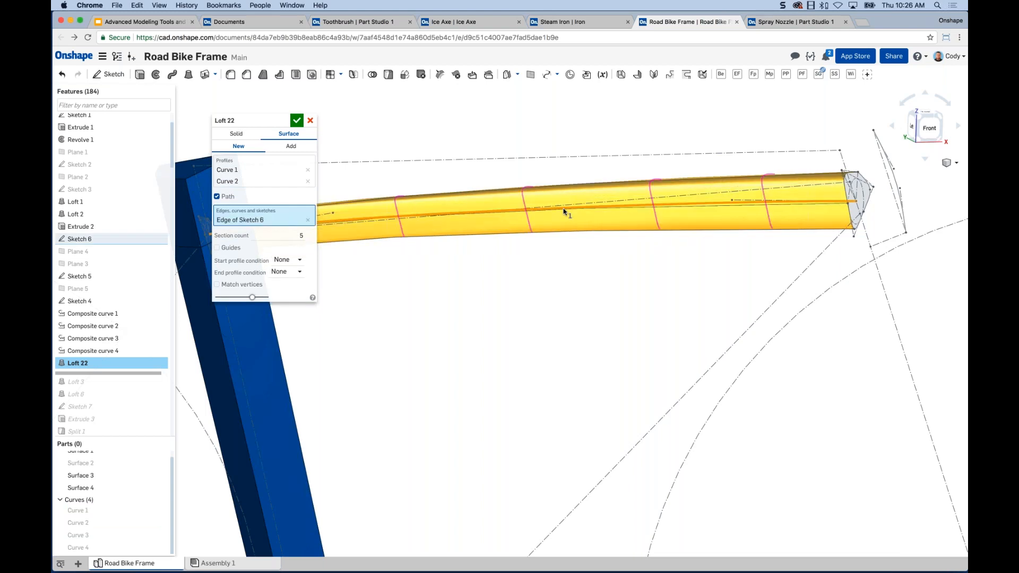
right_drag(531, 295, 366, 250)
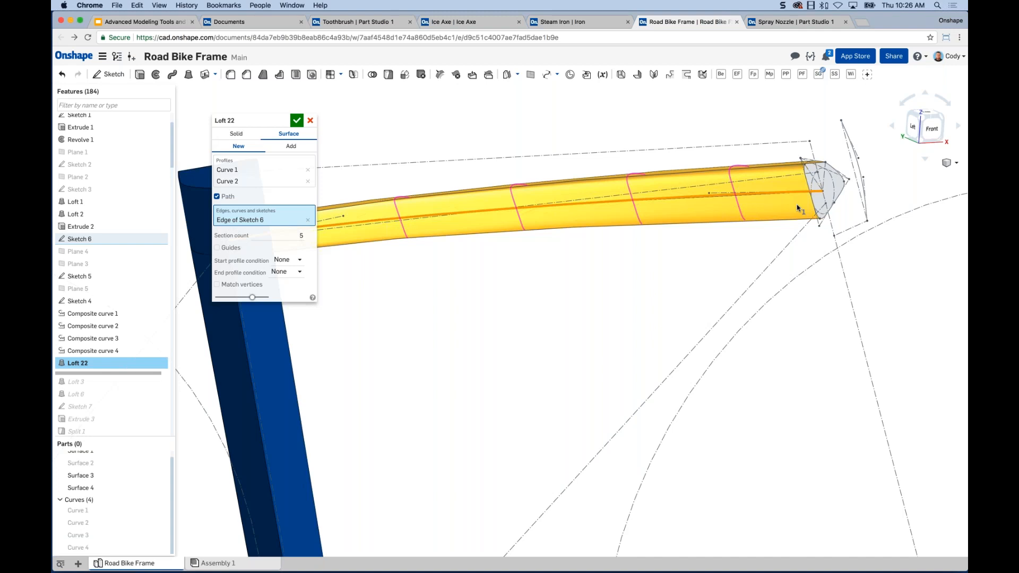
- Set the section count of the path-guided top tube loft to 7
scroll(648, 278, down, 2)
middle_drag(649, 278, 676, 268)
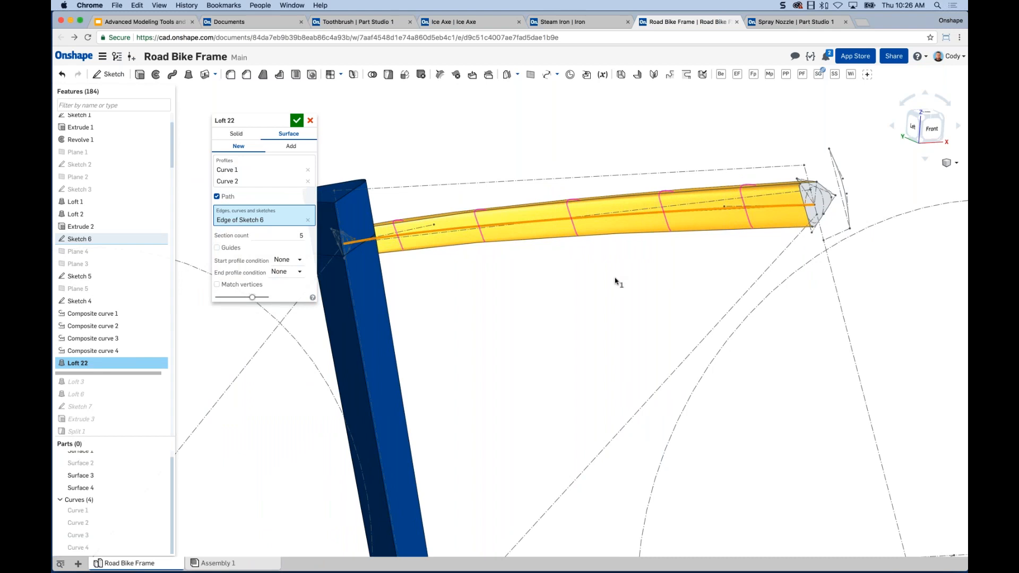
scroll(594, 282, up, 3)
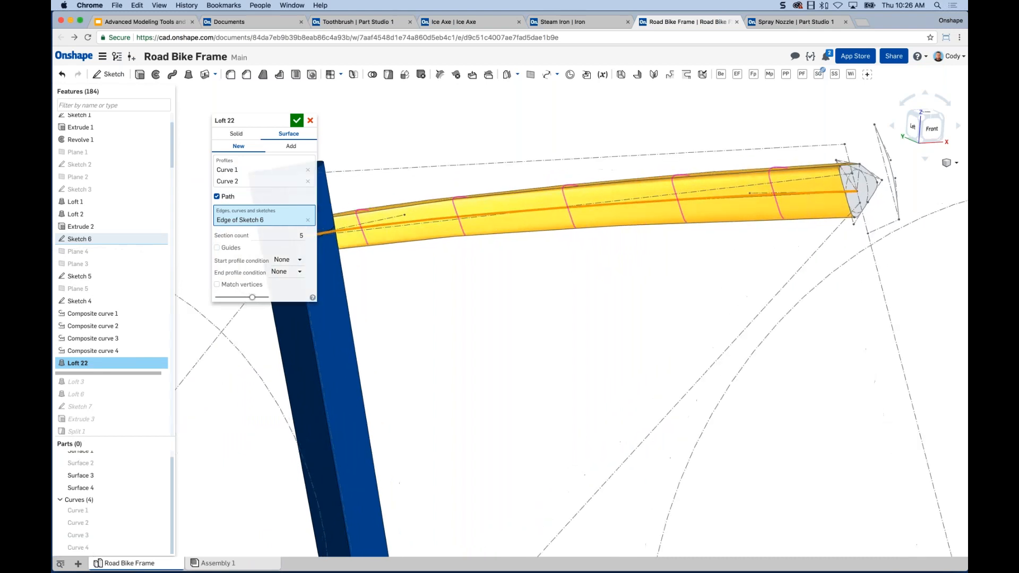
middle_drag(481, 284, 538, 313)
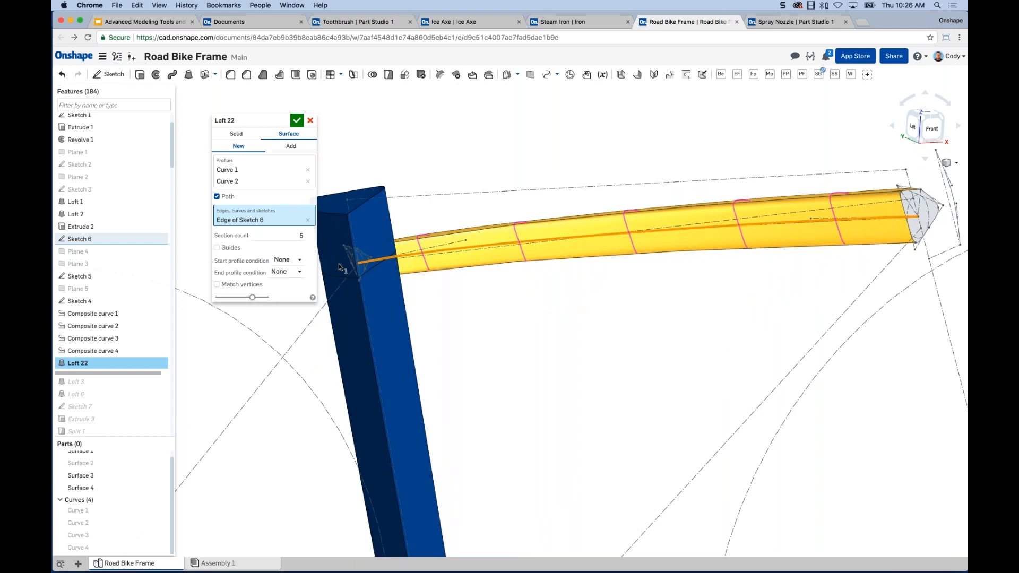
click(293, 237)
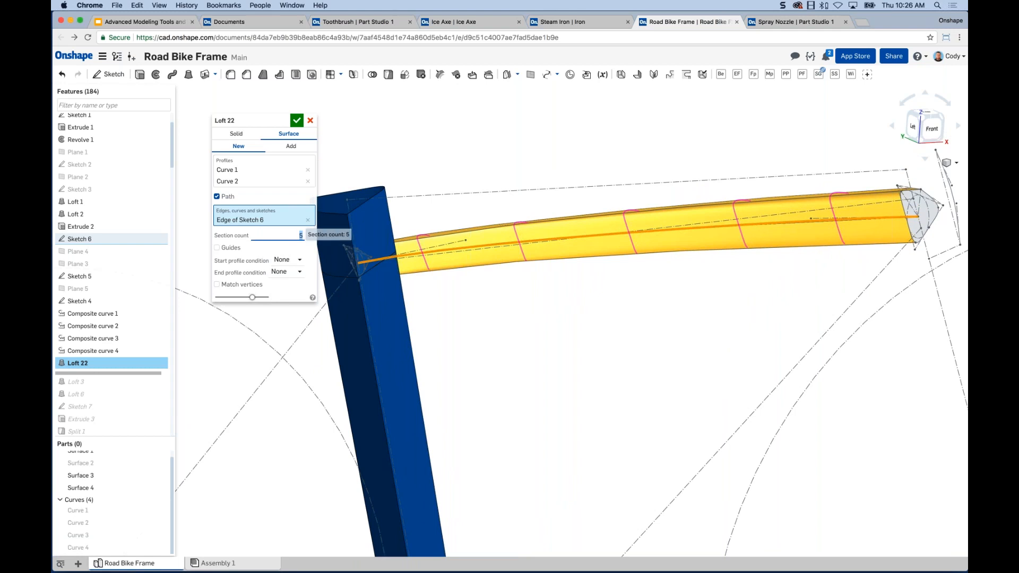
text(7)
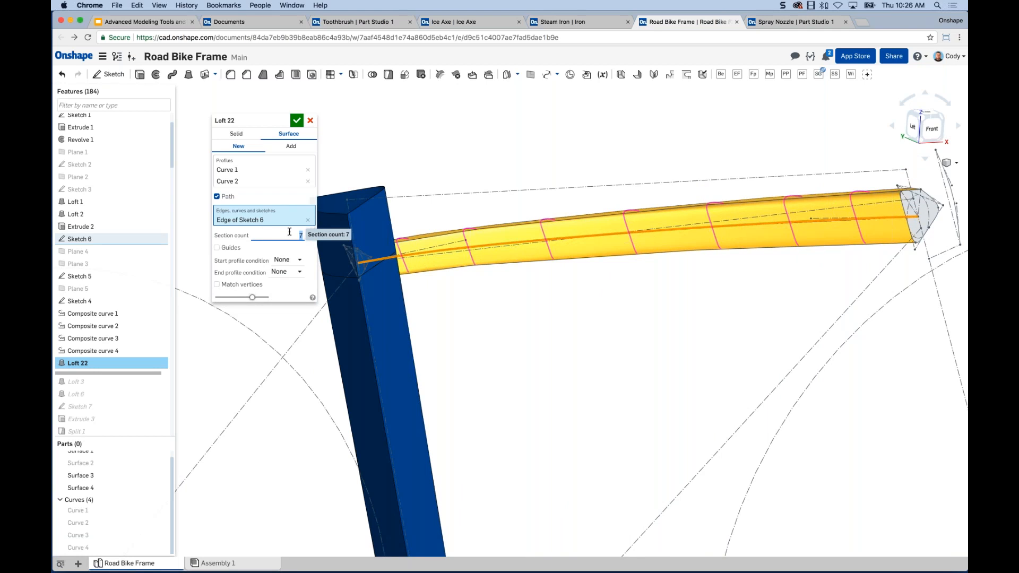
- Examine the lofted top tube preview and its section curves from several angles, including the front view
right_drag(642, 137, 611, 231)
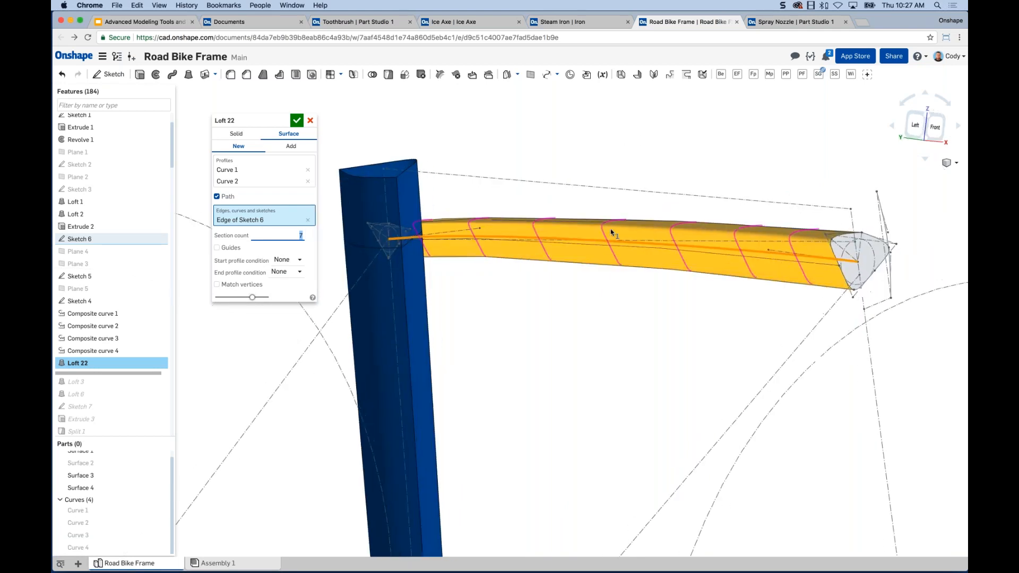
scroll(612, 230, up, 4)
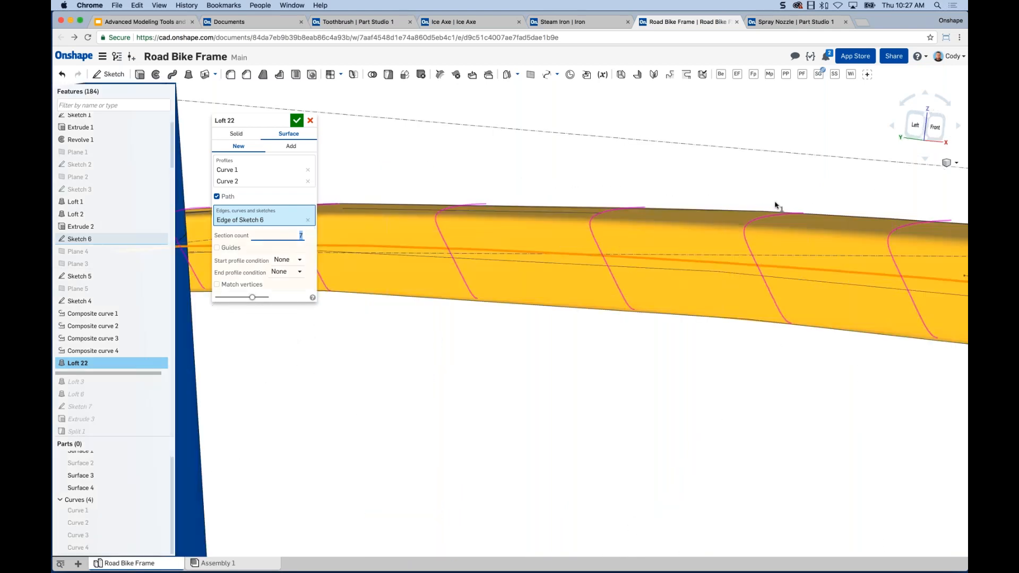
scroll(828, 366, down, 4)
scroll(842, 273, up, 2)
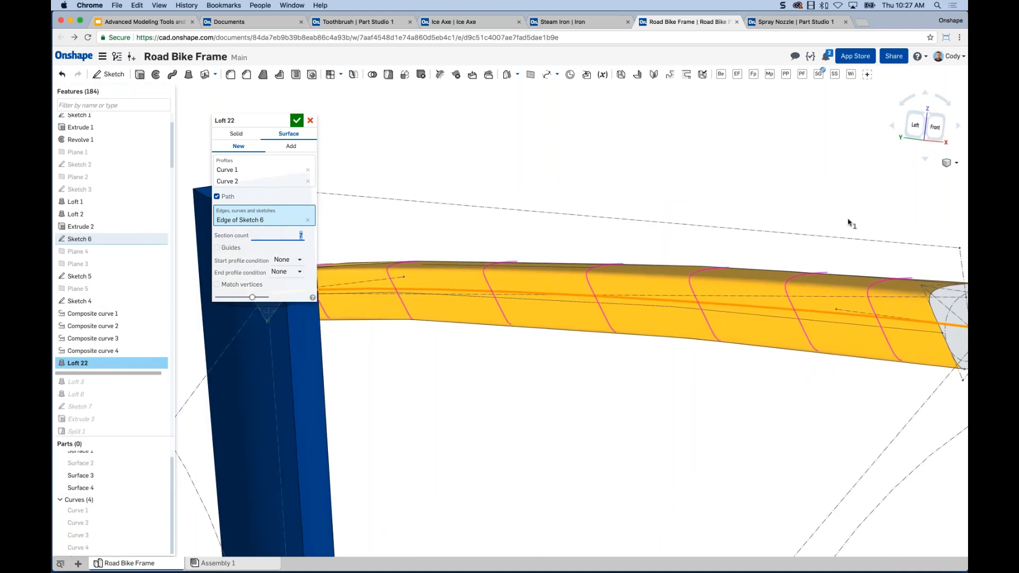
scroll(673, 408, down, 5)
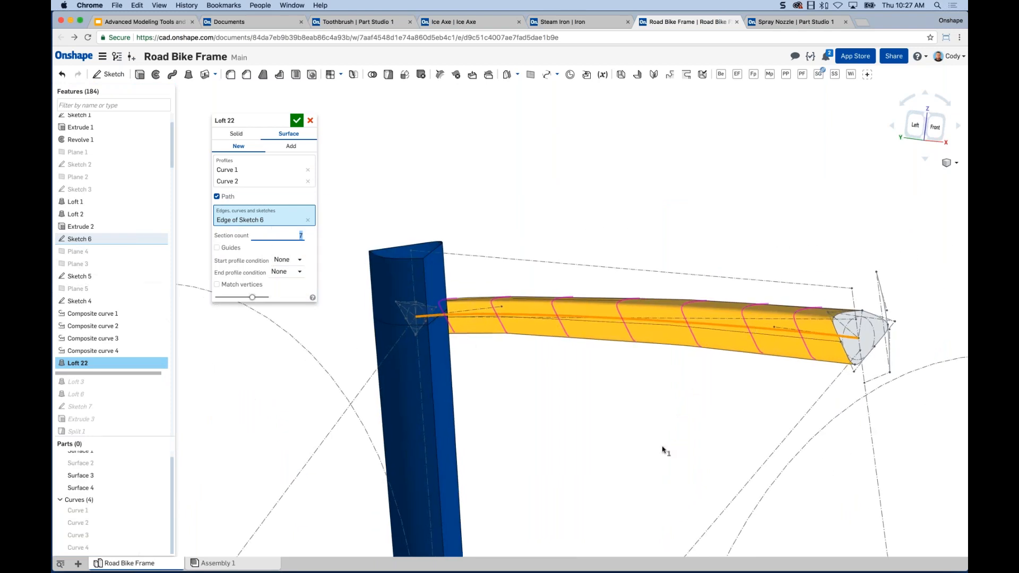
scroll(663, 450, down, 3)
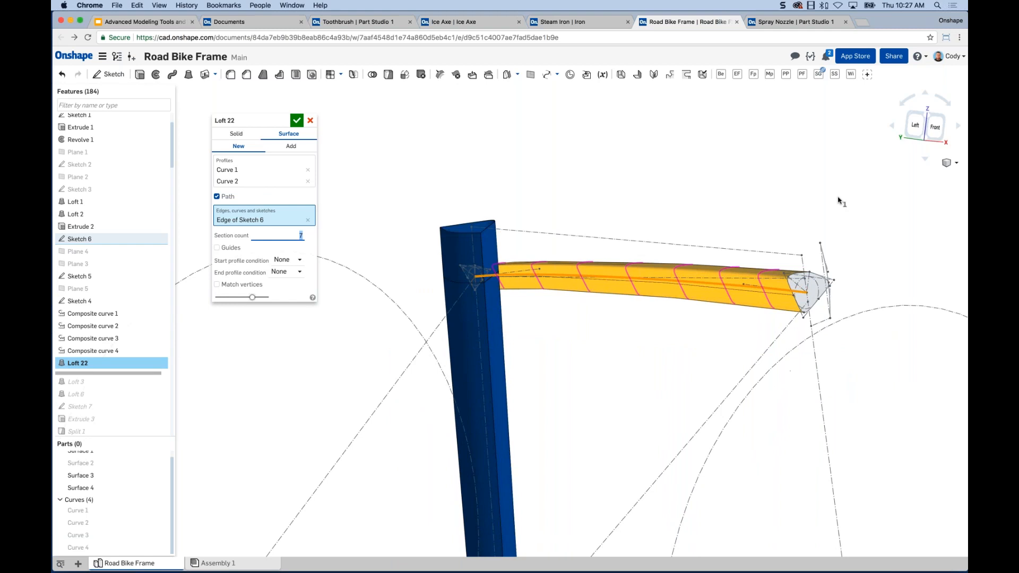
click(916, 126)
right_drag(705, 288, 653, 278)
middle_drag(653, 278, 616, 302)
scroll(618, 297, up, 3)
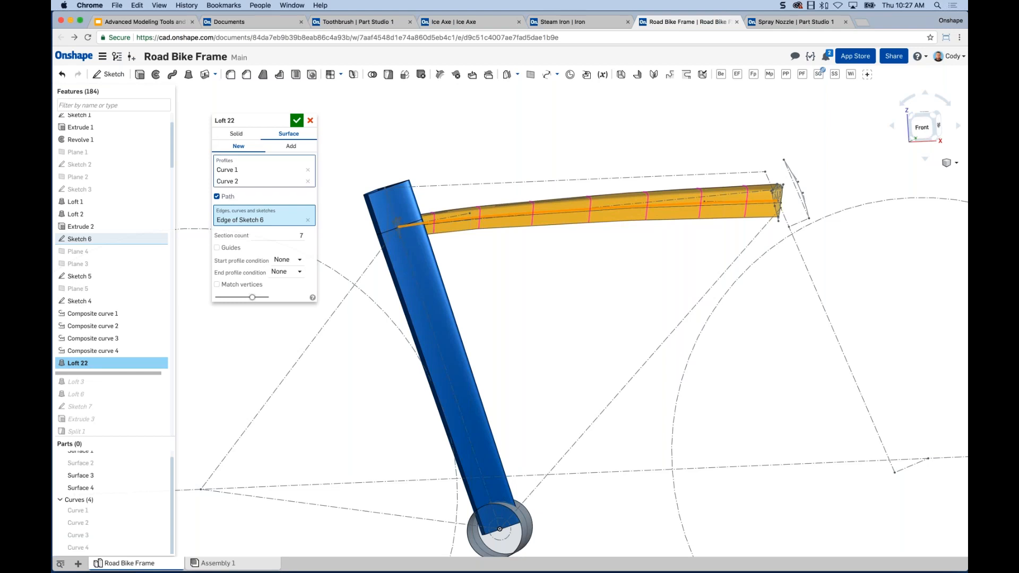
right_drag(428, 136, 490, 155)
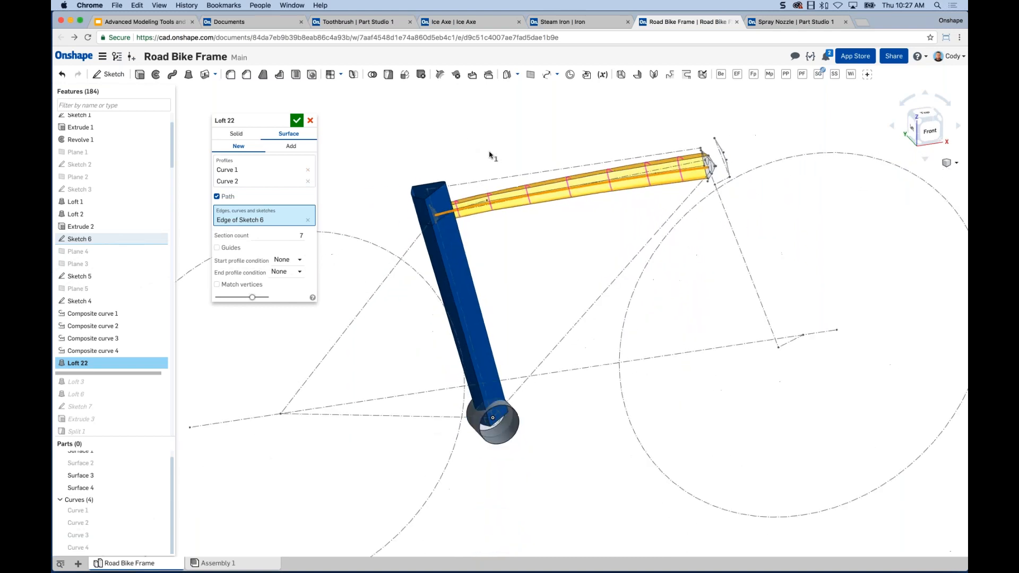
- Discard the top tube loft and switch to the Advanced Modeling Tools and Workflows presentation in Google Slides
click(311, 122)
scroll(440, 146, down, 3)
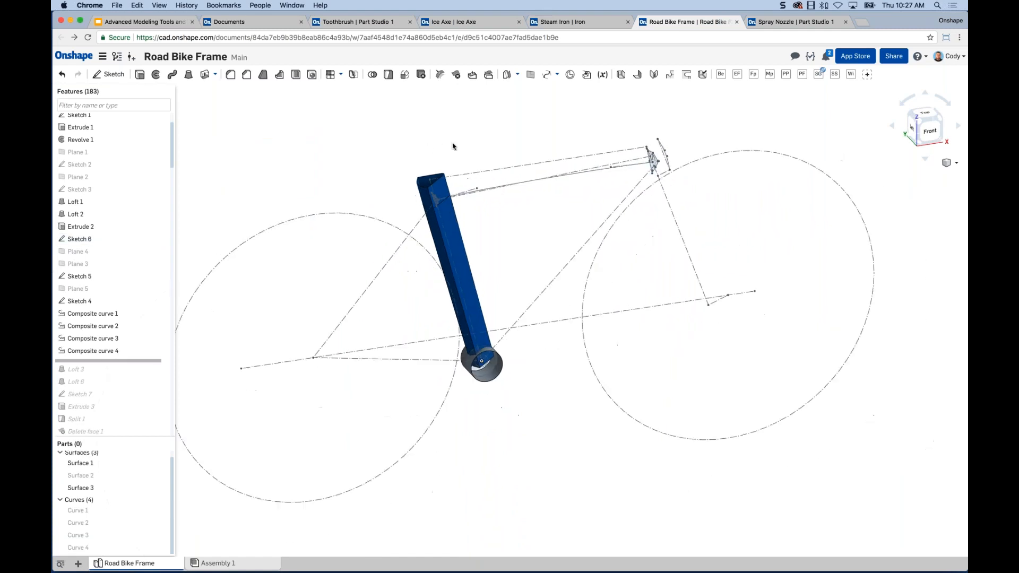
click(137, 23)
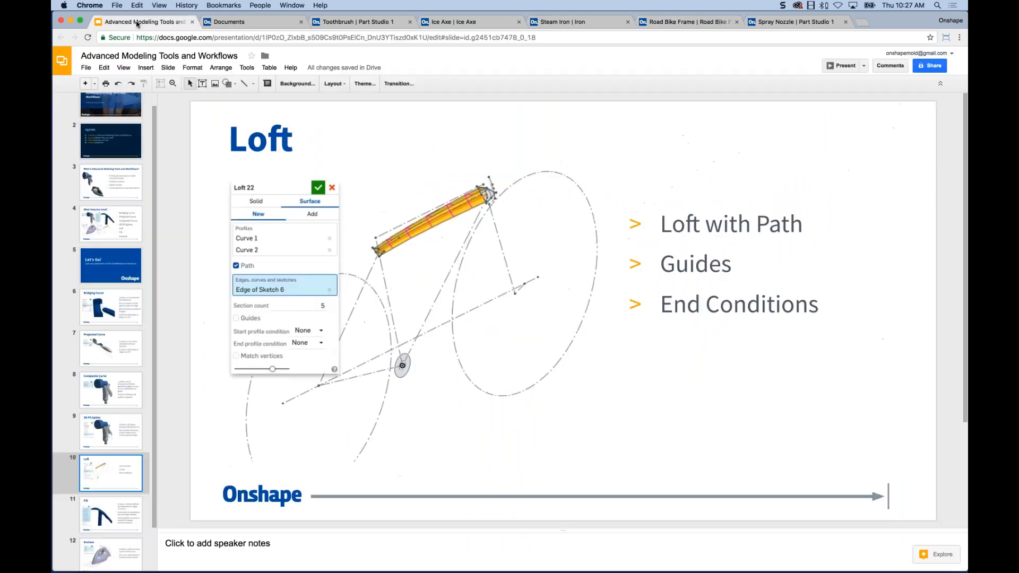
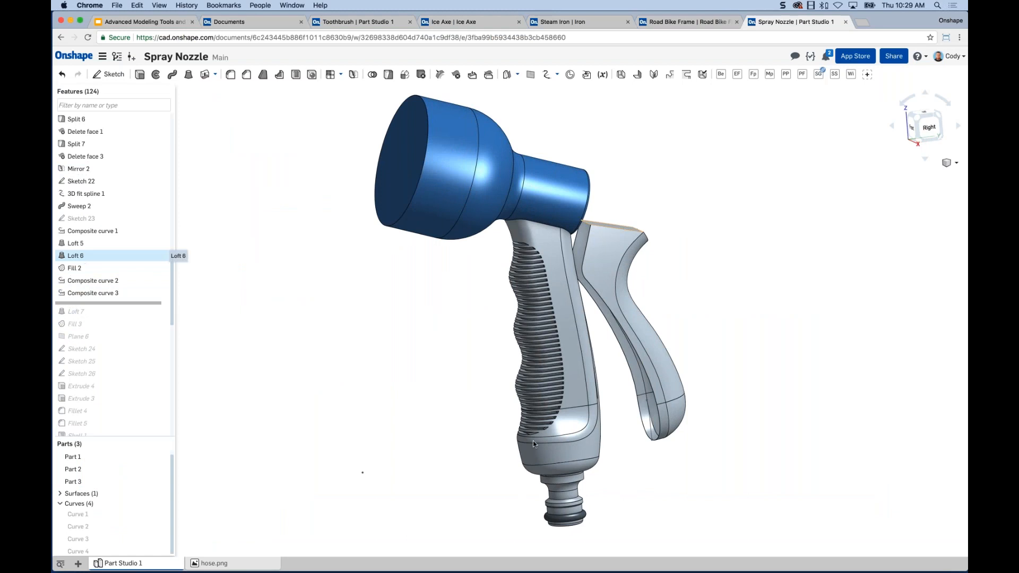
- Roll the Spray Nozzle feature history back to just after Composite curve 1 and show Sketch 23
click(670, 414)
drag(155, 303, 145, 242)
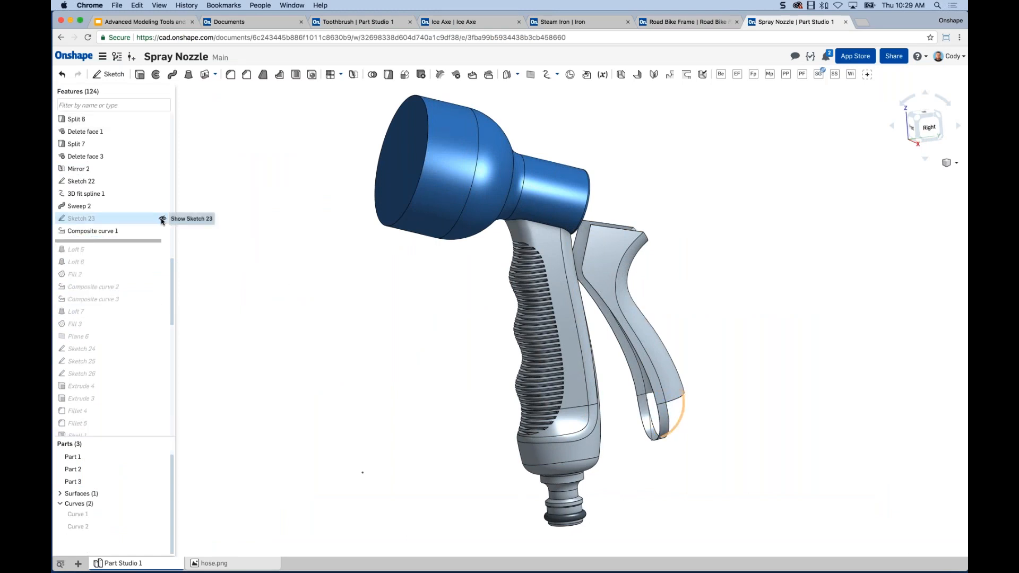
right_drag(374, 307, 368, 307)
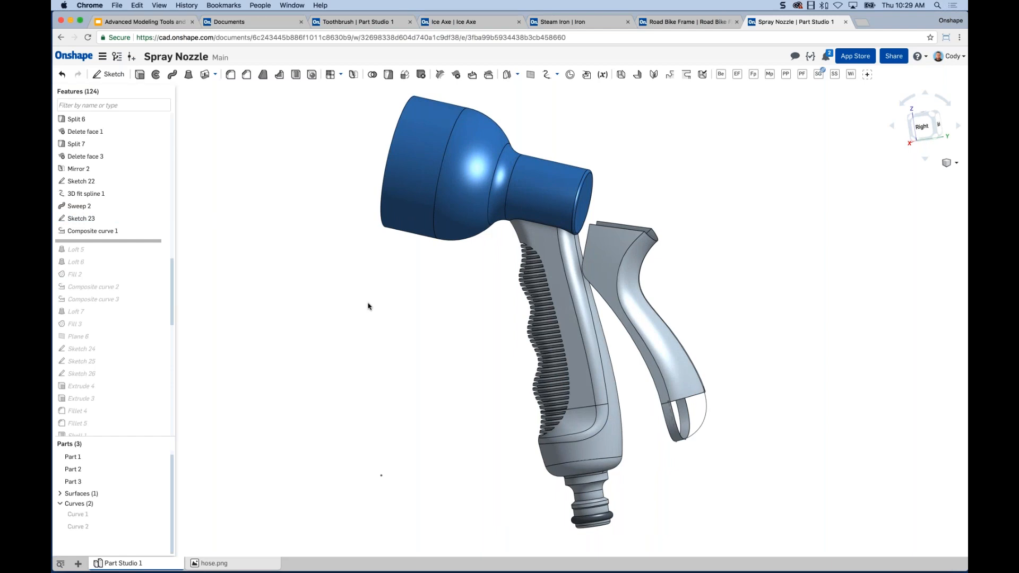
- Examine the Sketch 23 arc and the Composite curve 1 edges at the open lower end of the trigger
scroll(717, 416, up, 5)
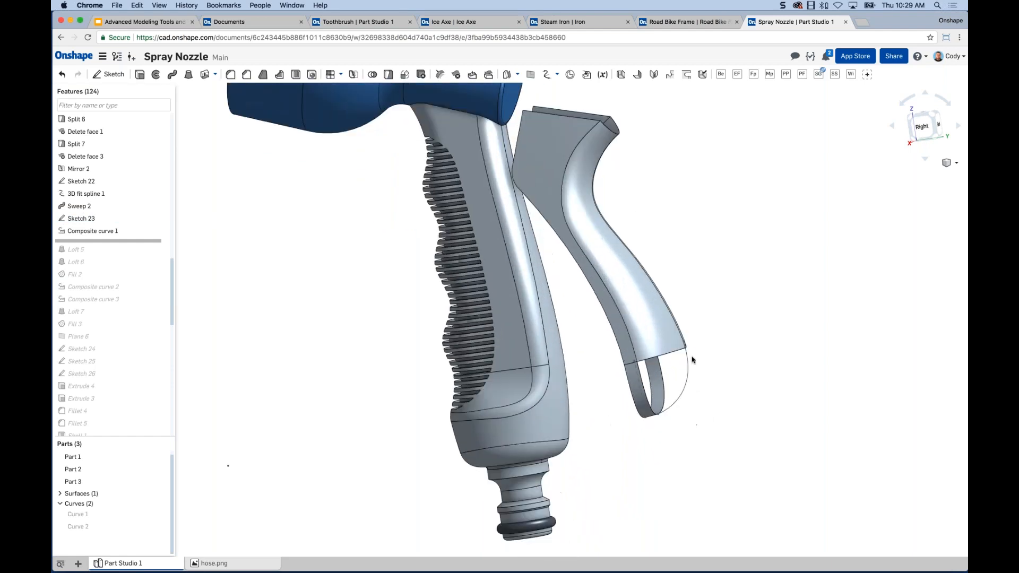
scroll(693, 359, up, 3)
right_drag(685, 367, 687, 365)
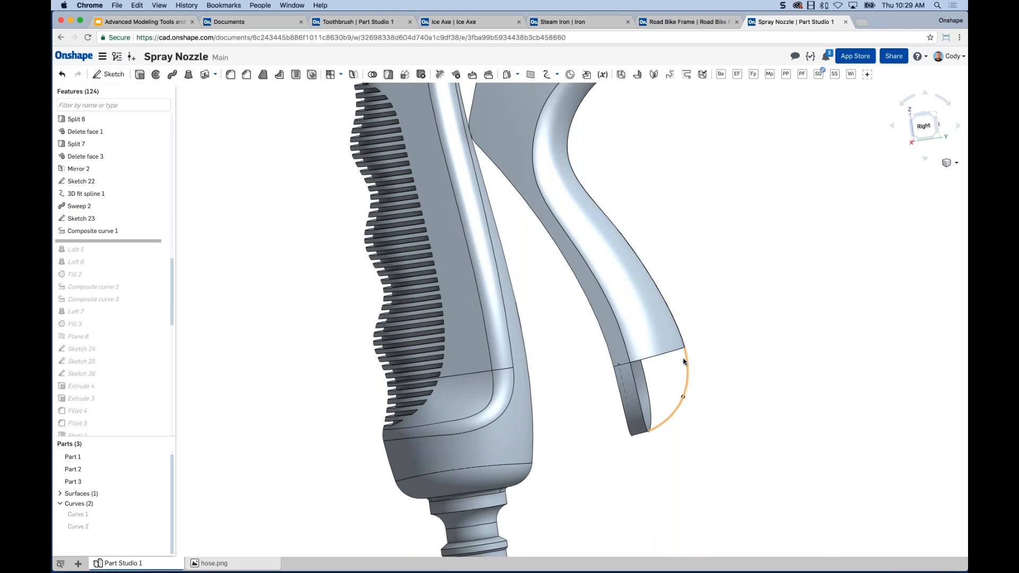
middle_drag(704, 362, 701, 365)
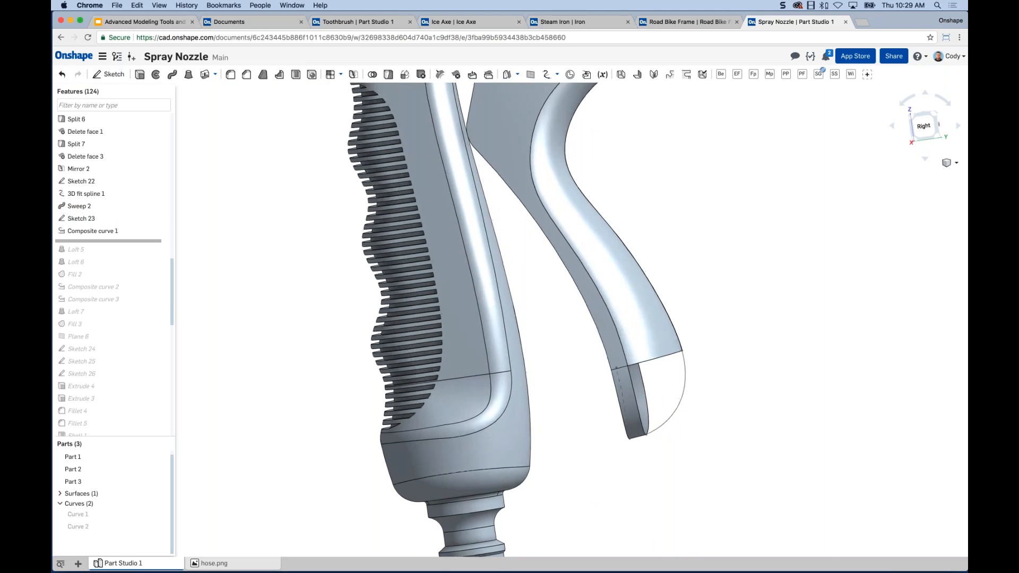
click(133, 231)
right_drag(298, 312, 255, 297)
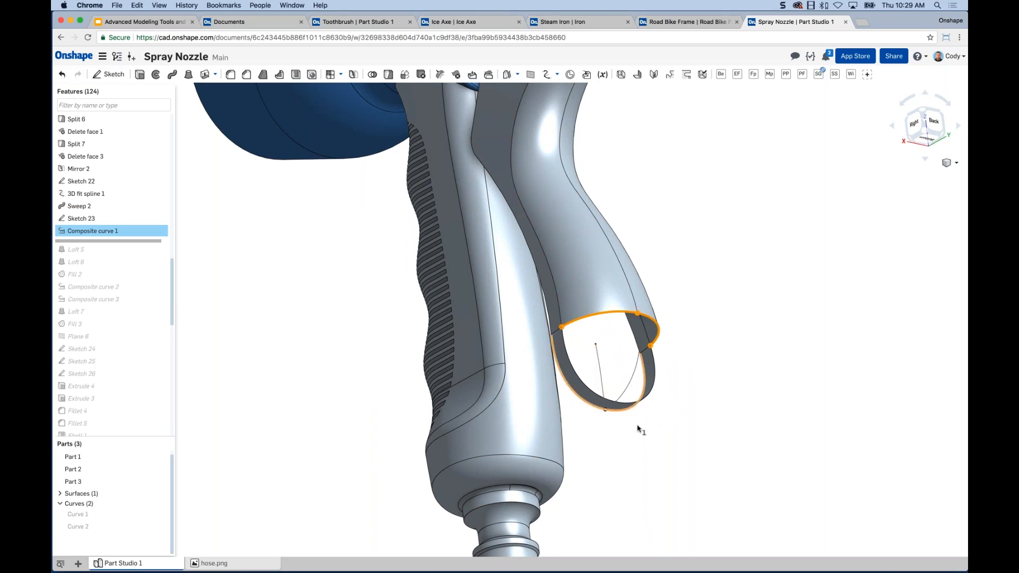
click(292, 336)
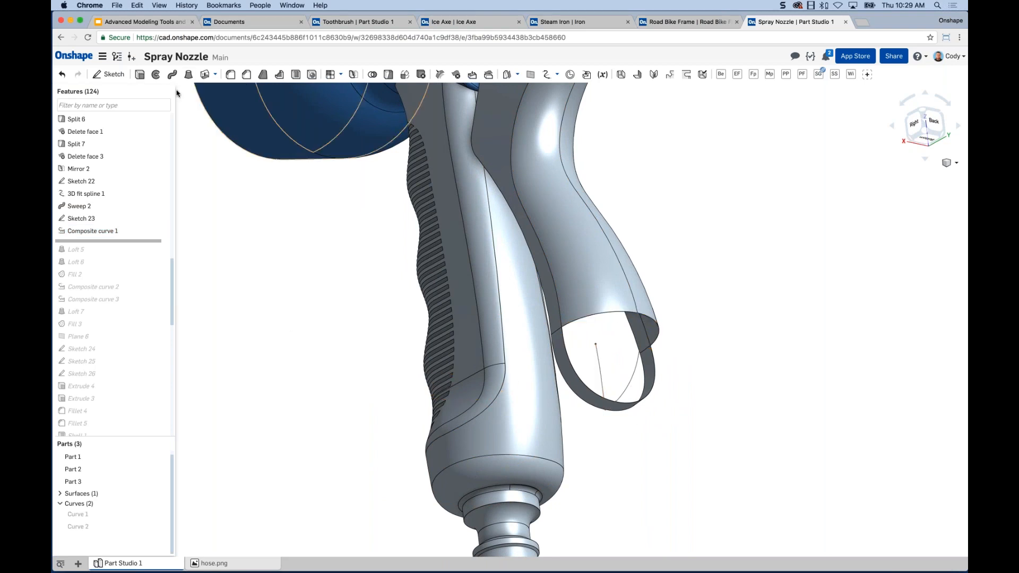
- Start a surface loft using Curve 2 and the Sweep 2 edge at the trigger's lower end as profiles
click(189, 78)
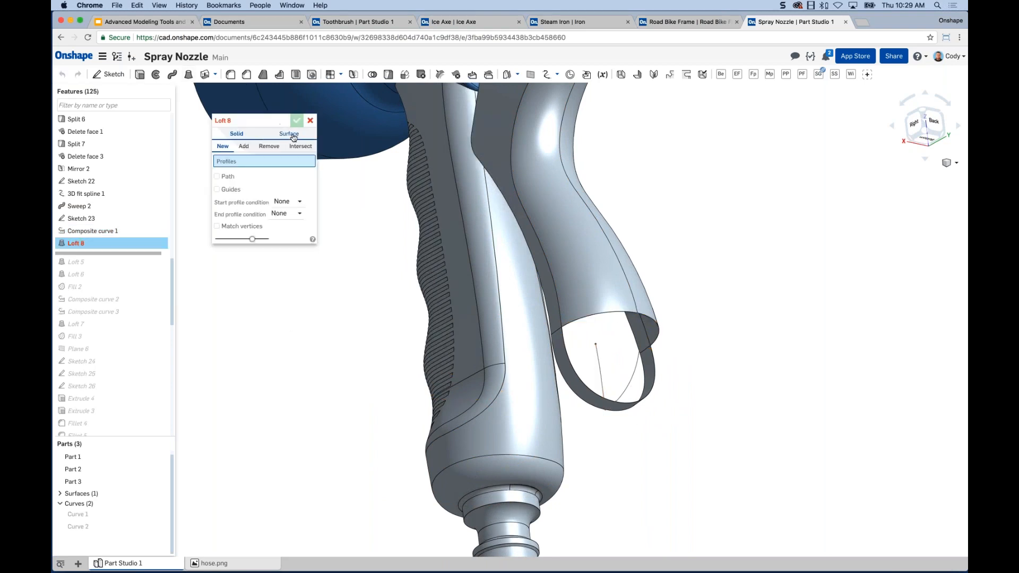
click(105, 528)
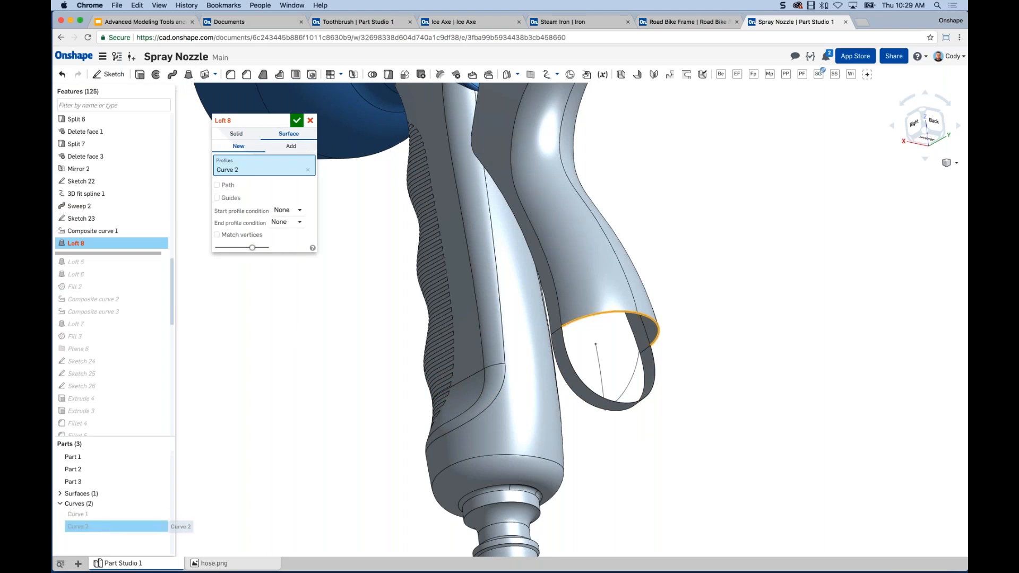
click(584, 384)
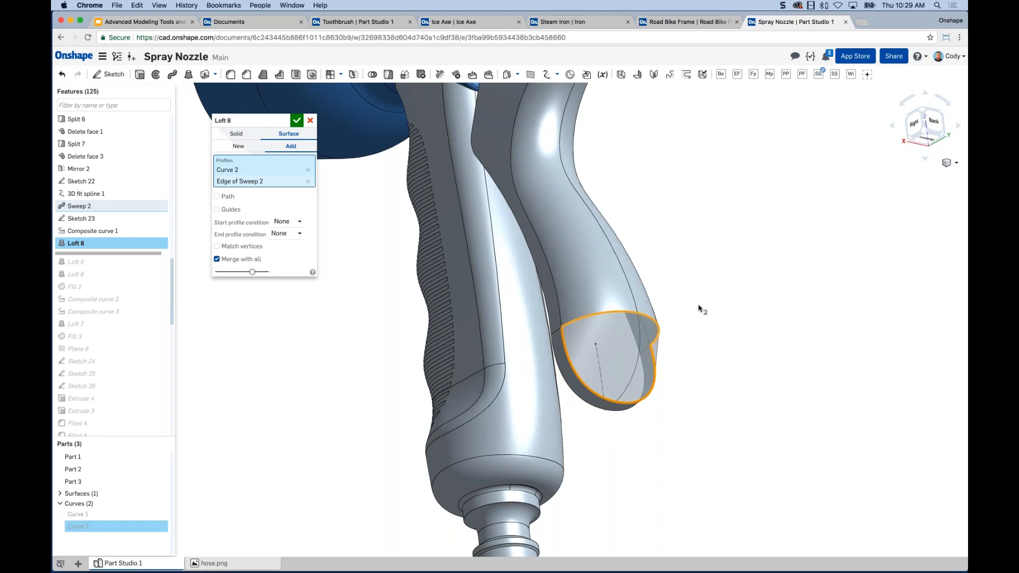
- Enable guides for the loft and choose the Sketch 23 arc as the guide curve
key(shift+4)
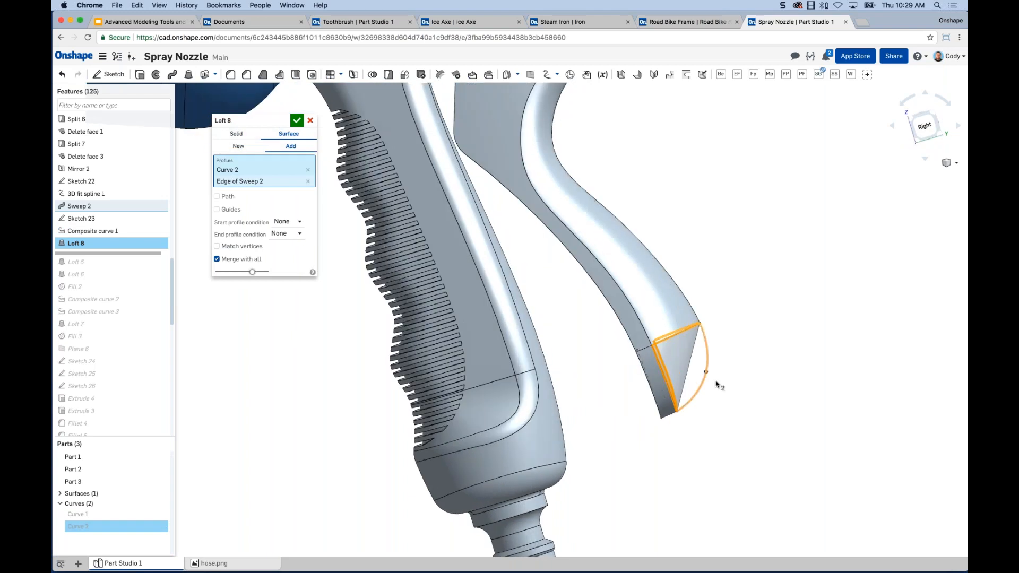
scroll(716, 384, up, 5)
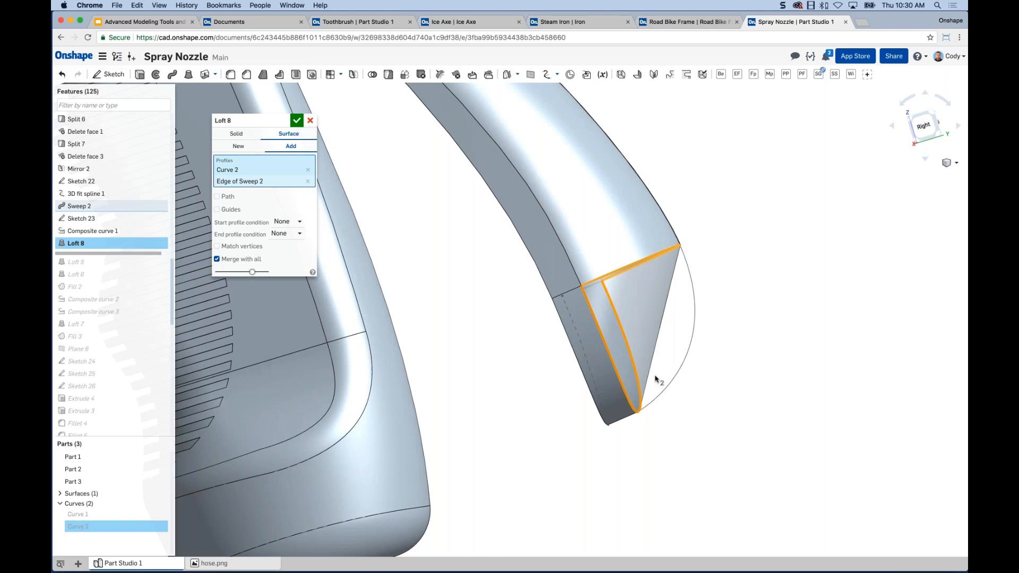
click(228, 210)
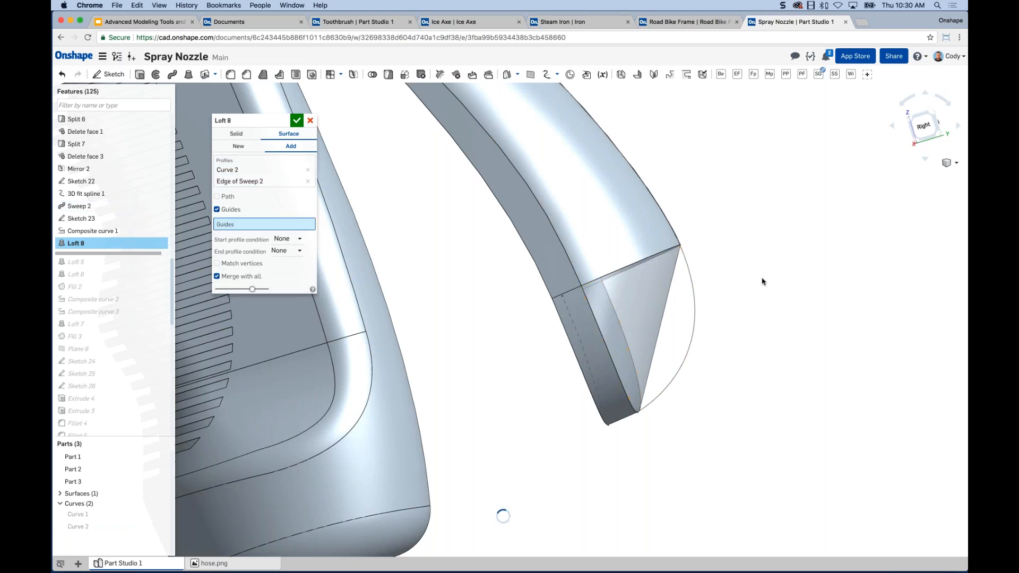
click(694, 289)
scroll(751, 270, down, 2)
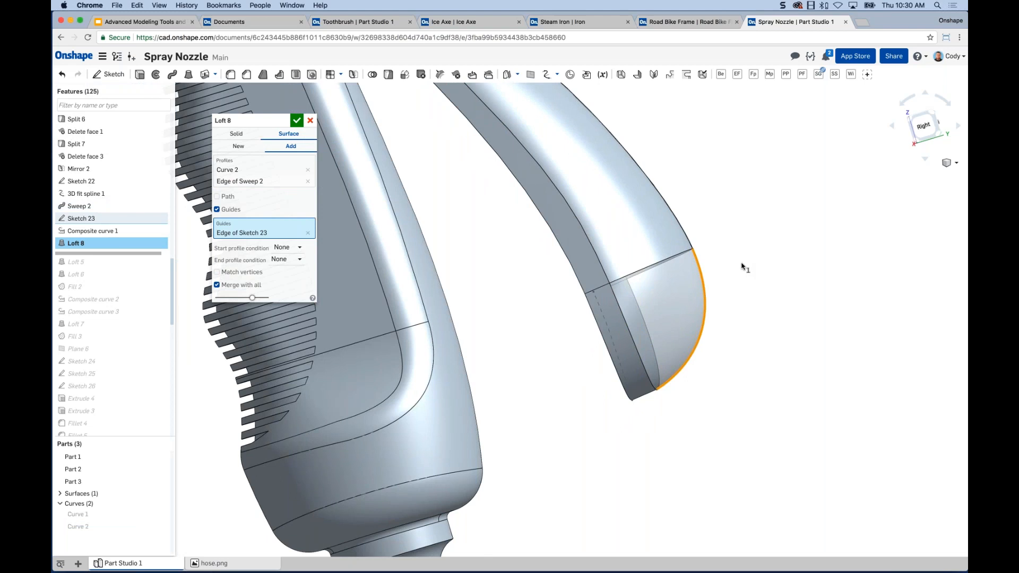
right_drag(723, 280, 711, 277)
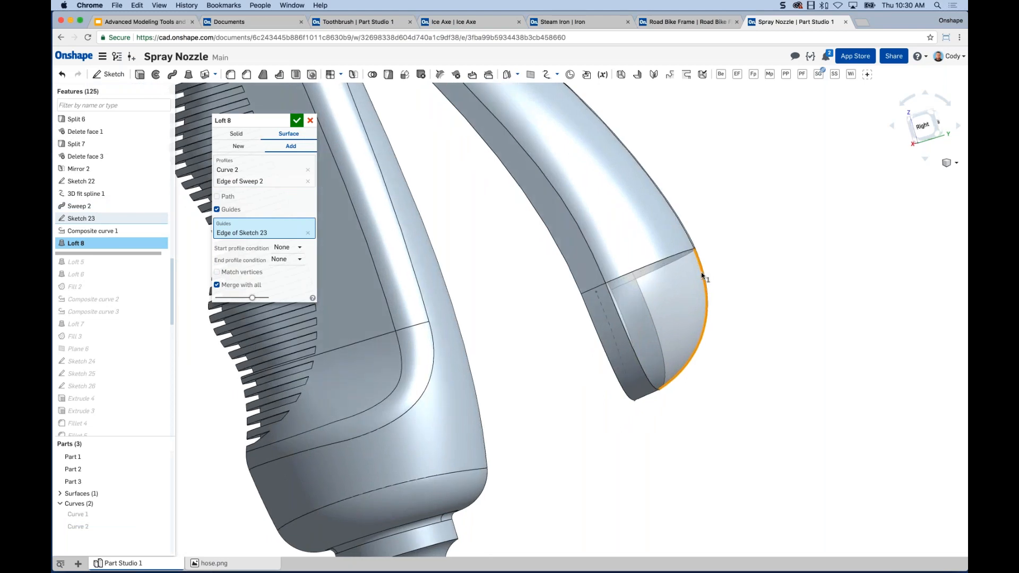
scroll(702, 275, down, 2)
middle_drag(735, 291, 711, 290)
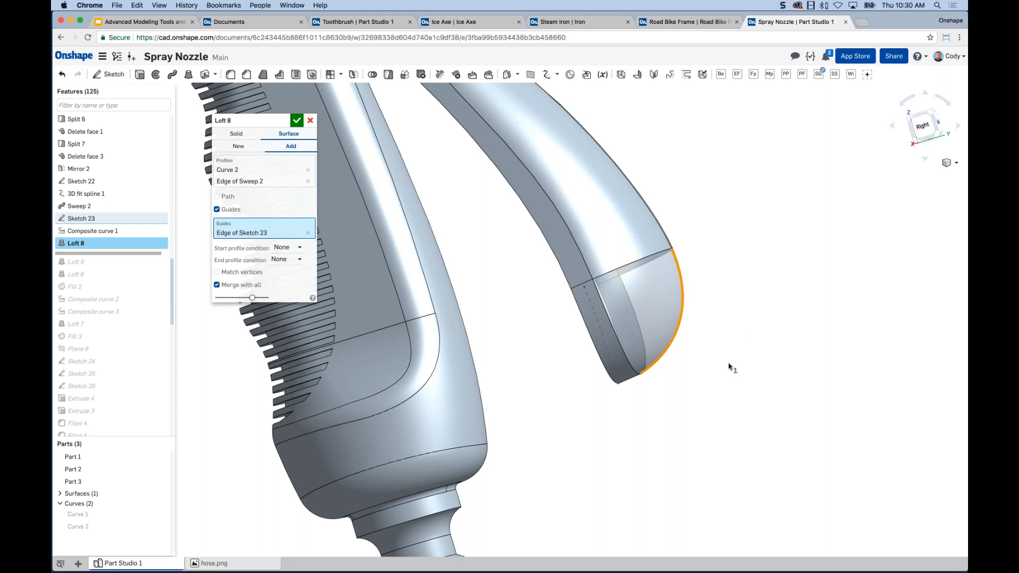
- Try Match tangent as the loft's end profile condition, then reset it to None
click(284, 259)
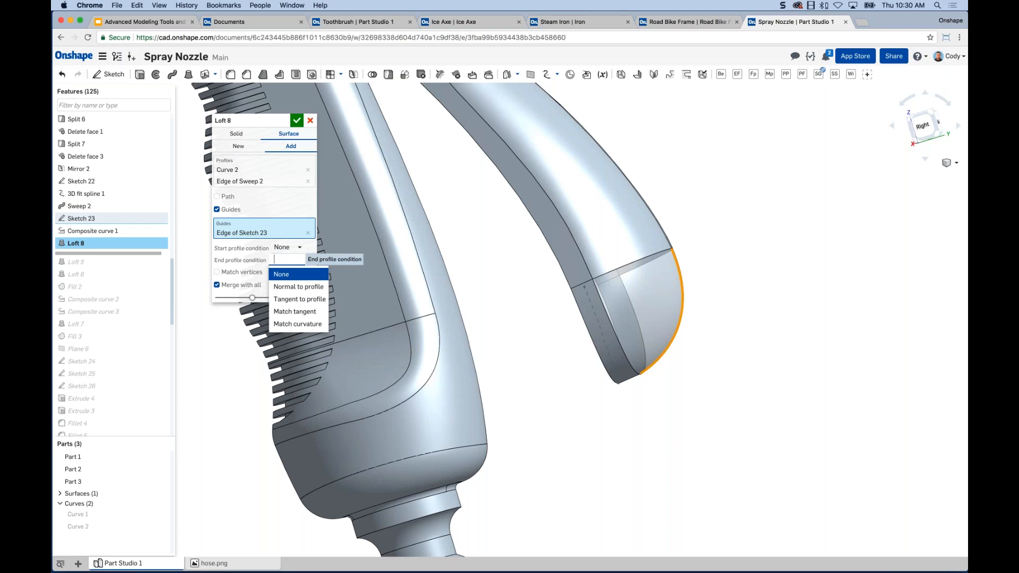
click(295, 312)
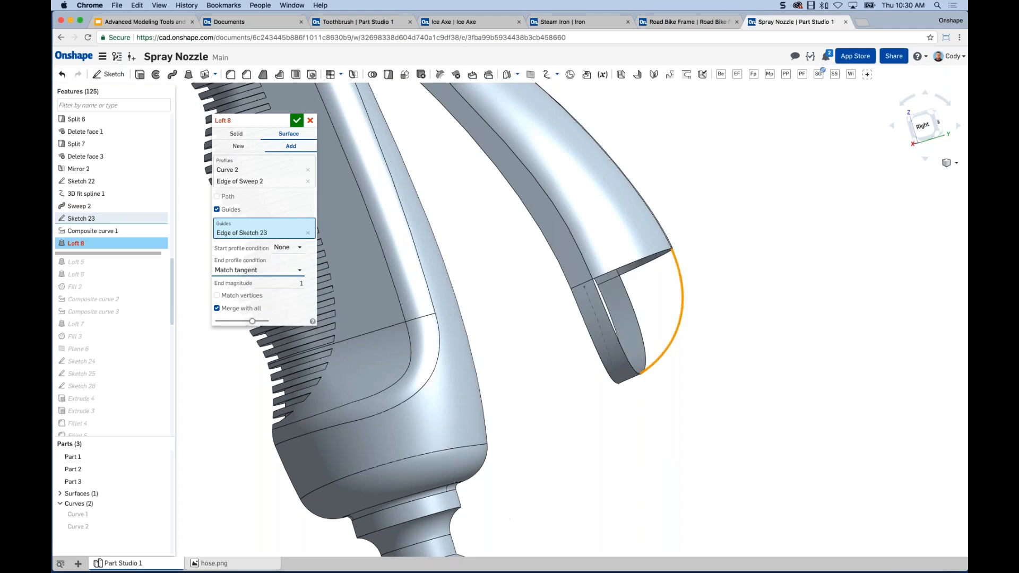
click(284, 270)
click(282, 282)
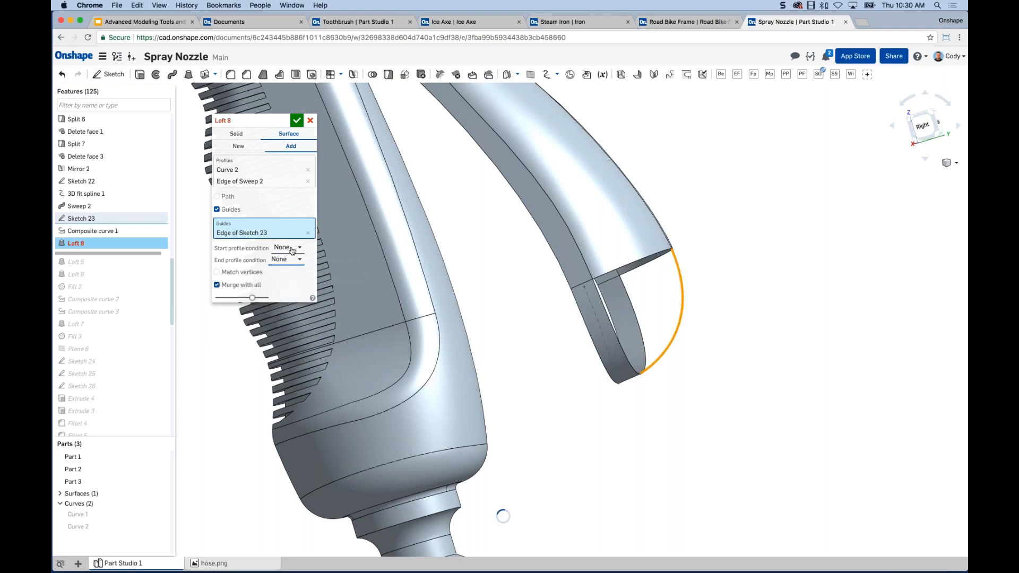
- Try Match tangent as the loft's start profile condition at the trigger's lower end
click(292, 248)
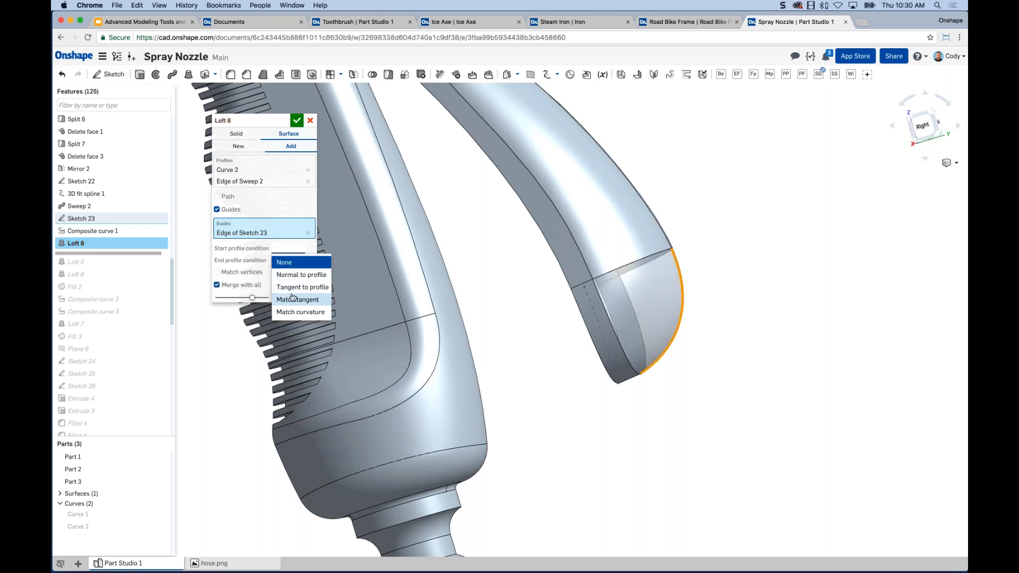
click(292, 299)
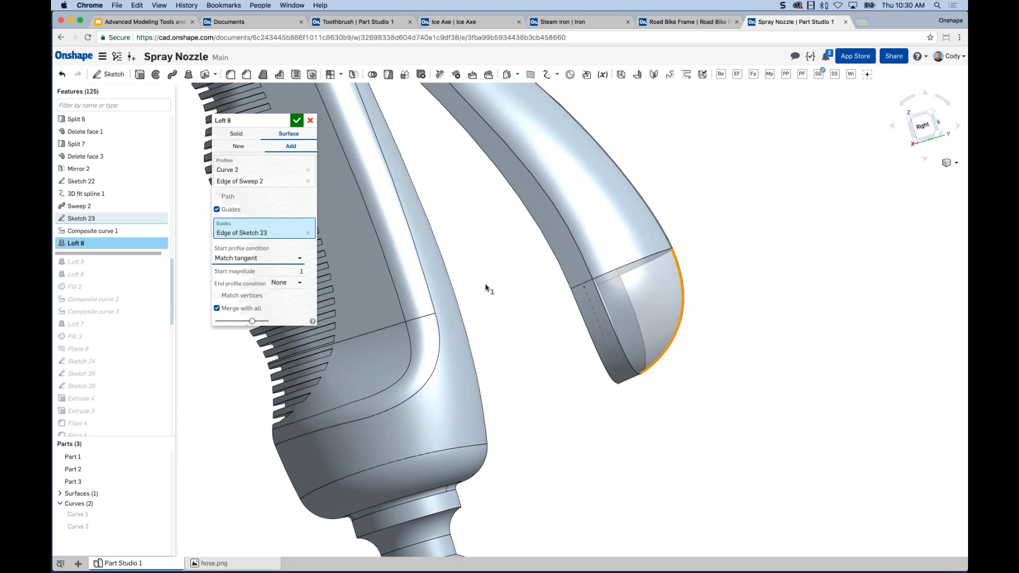
scroll(621, 287, up, 5)
right_drag(634, 278, 588, 252)
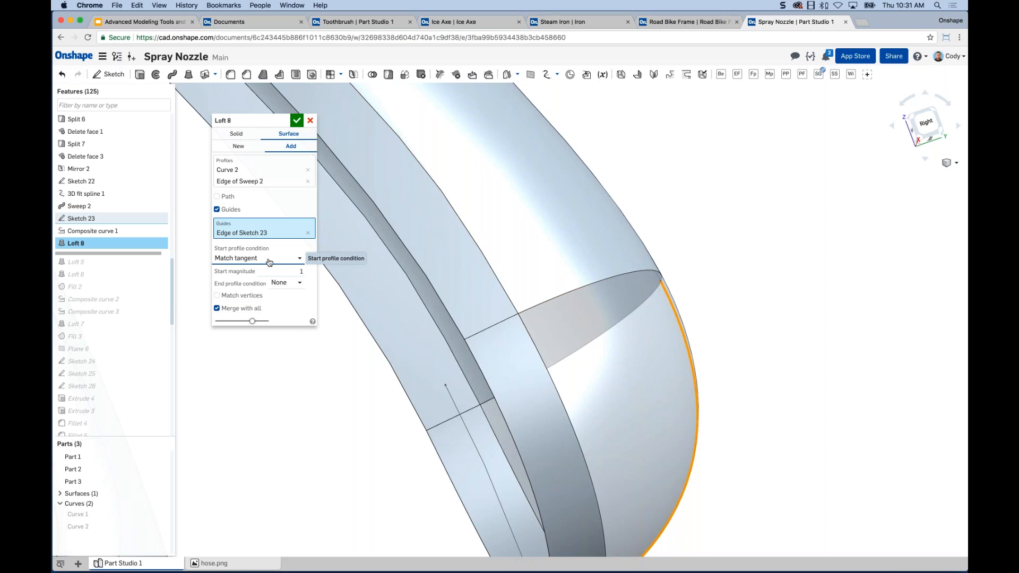
- Examine the tangent loft preview on the spray nozzle trigger from several angles and discard the loft
scroll(779, 349, down, 5)
middle_drag(789, 346, 731, 342)
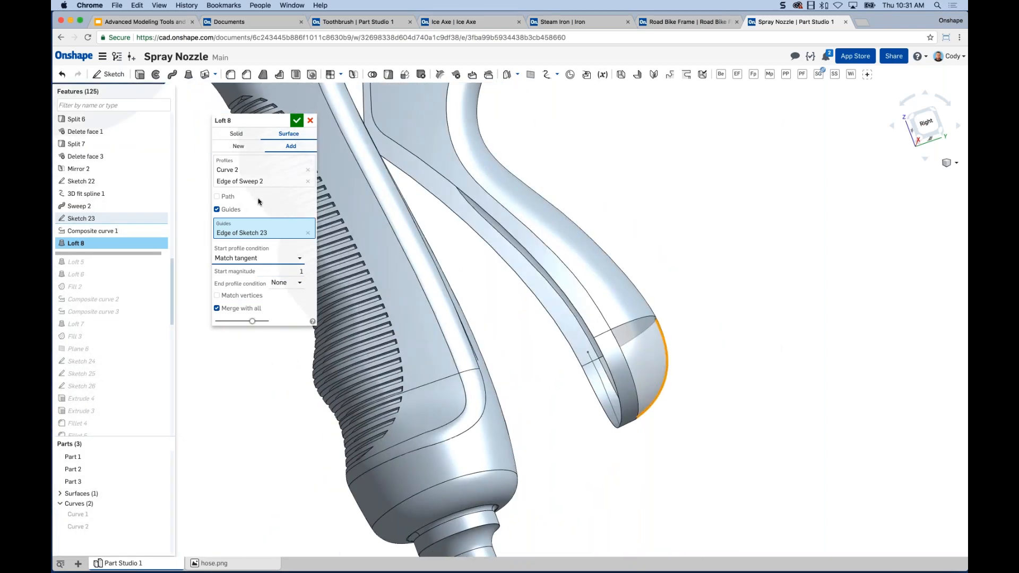
middle_drag(728, 326, 724, 325)
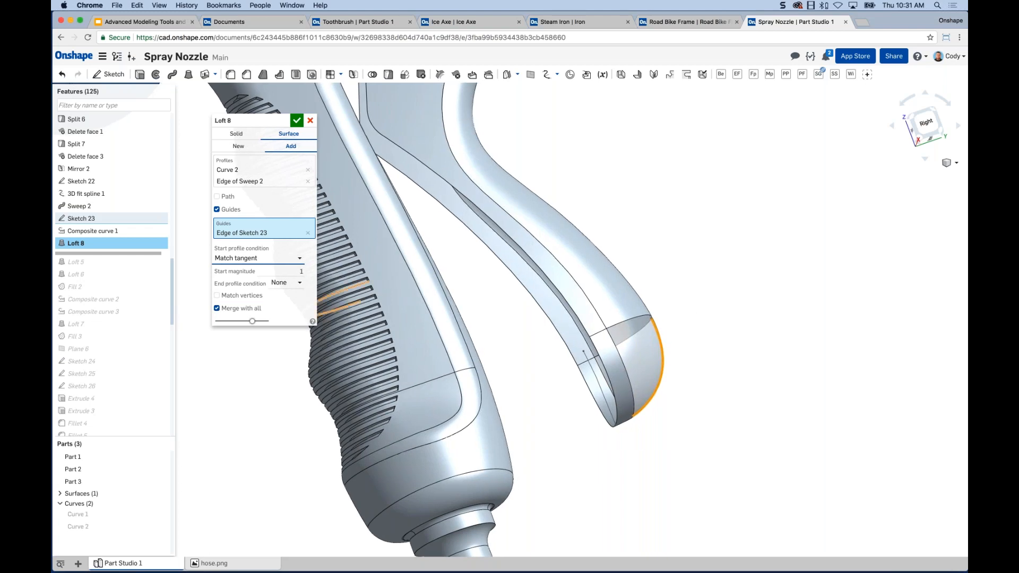
right_drag(796, 336, 681, 344)
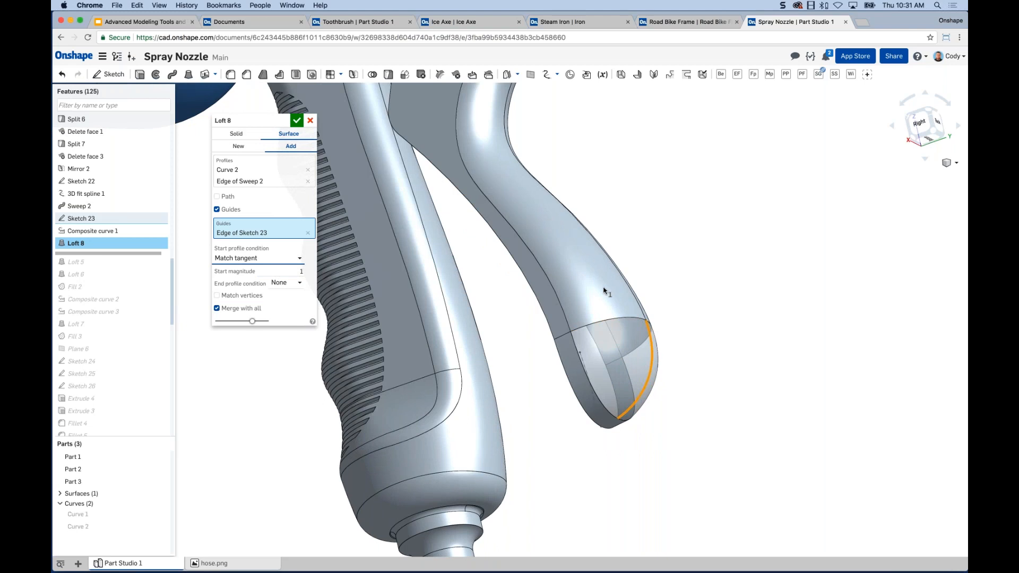
scroll(769, 403, down, 5)
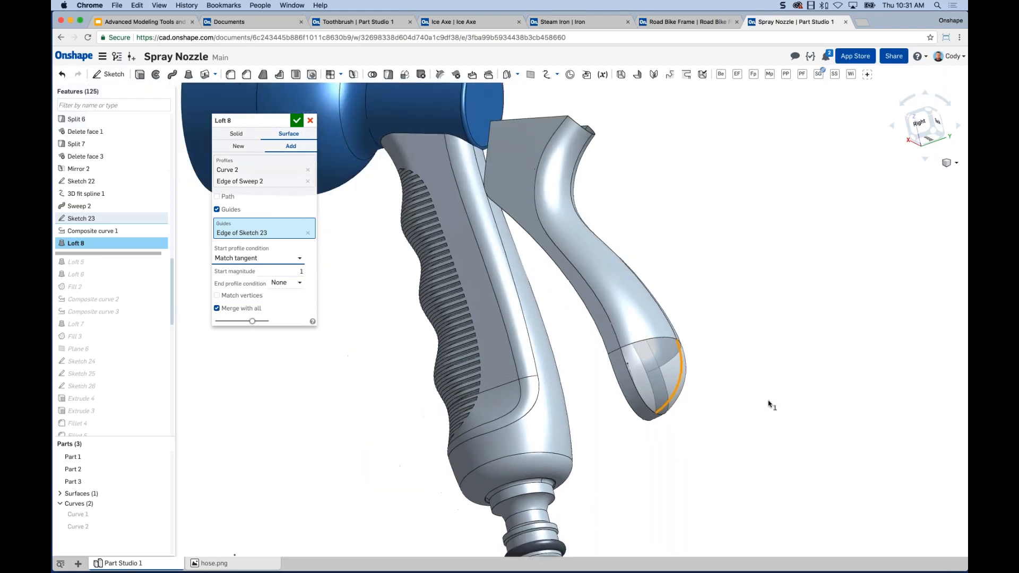
scroll(765, 403, down, 5)
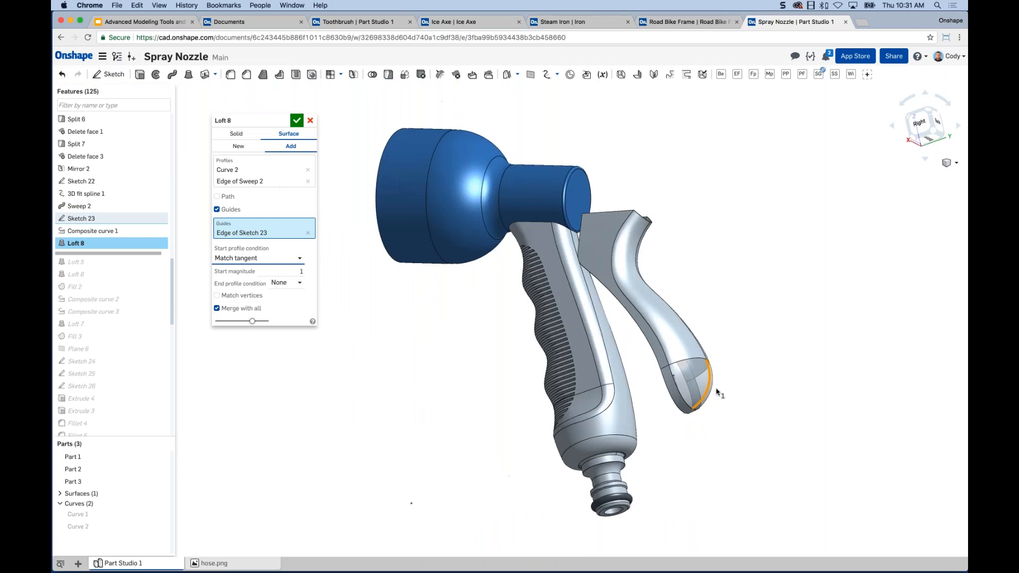
right_drag(752, 399, 714, 392)
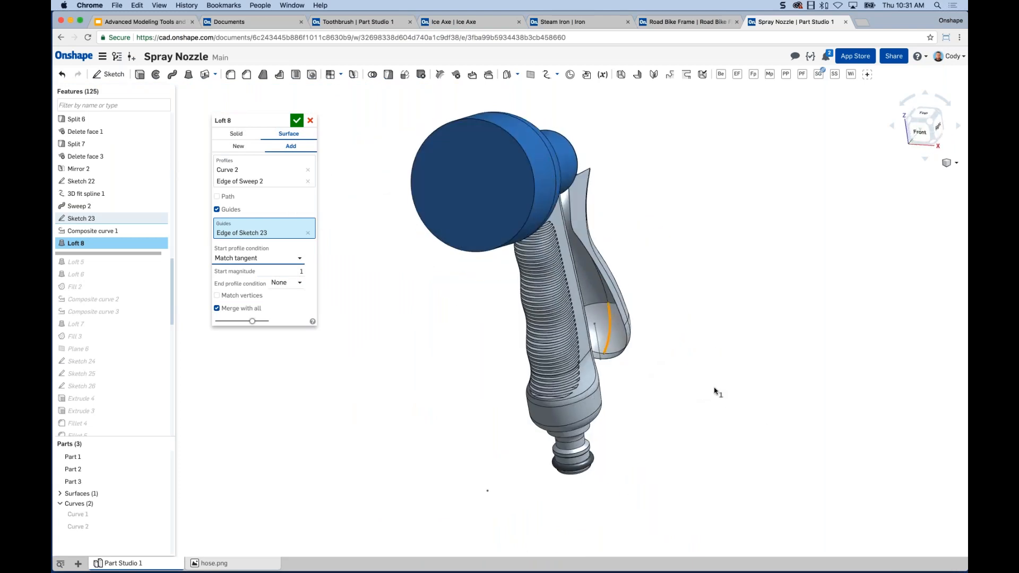
middle_drag(462, 289, 489, 310)
scroll(489, 310, up, 1)
scroll(490, 311, up, 2)
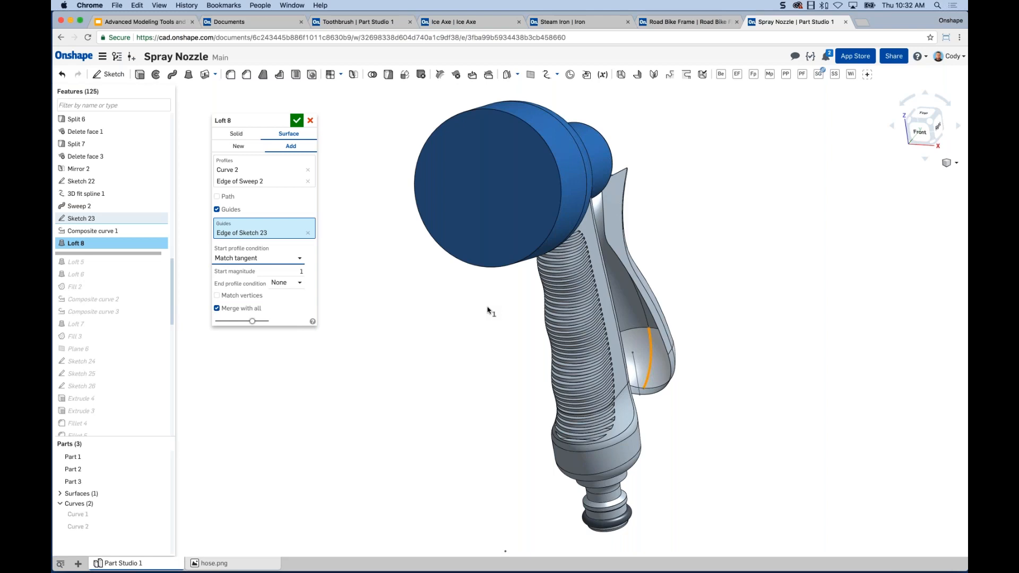
right_drag(505, 306, 458, 306)
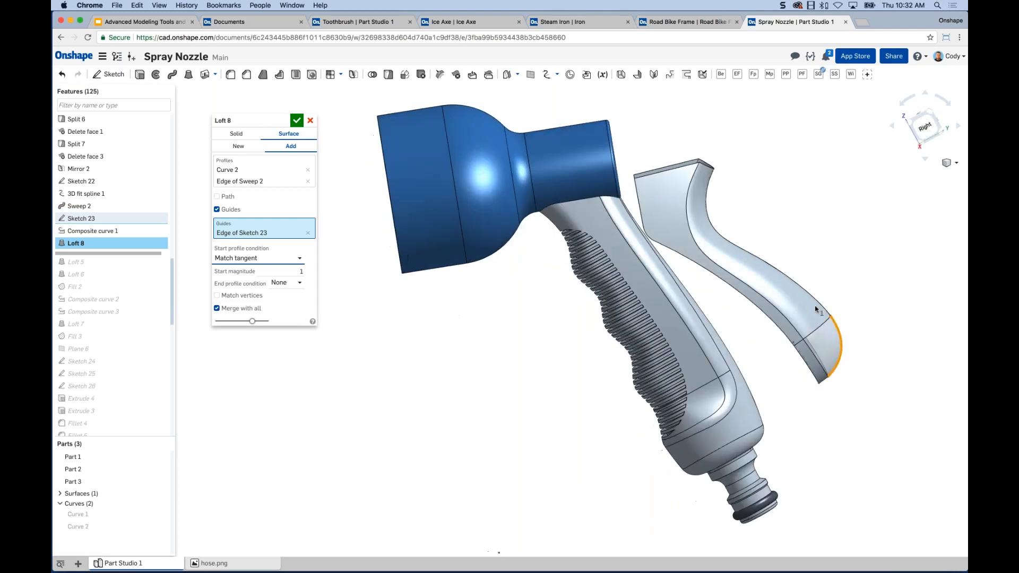
right_drag(552, 397, 569, 396)
right_drag(590, 393, 642, 391)
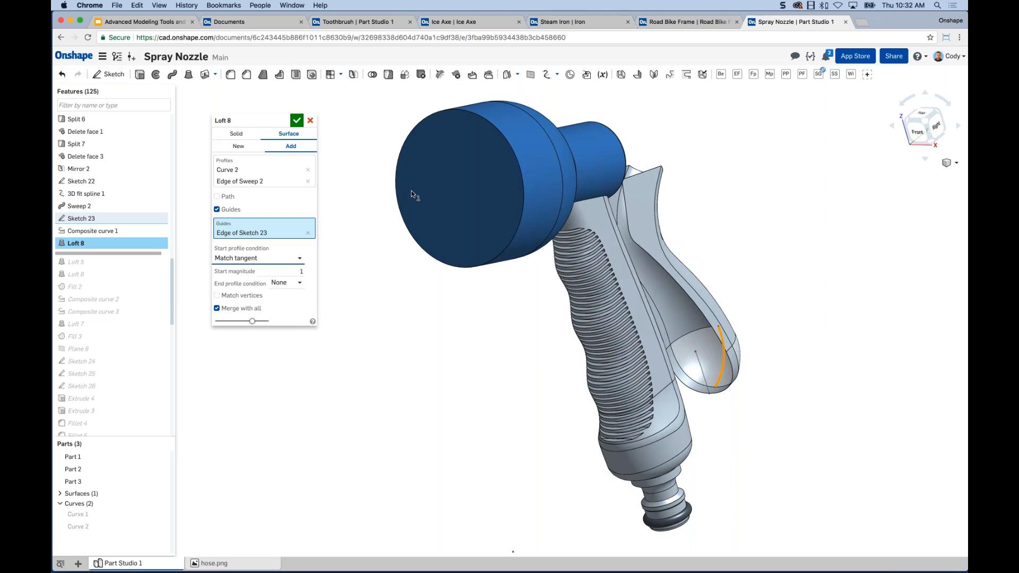
right_drag(382, 227, 330, 137)
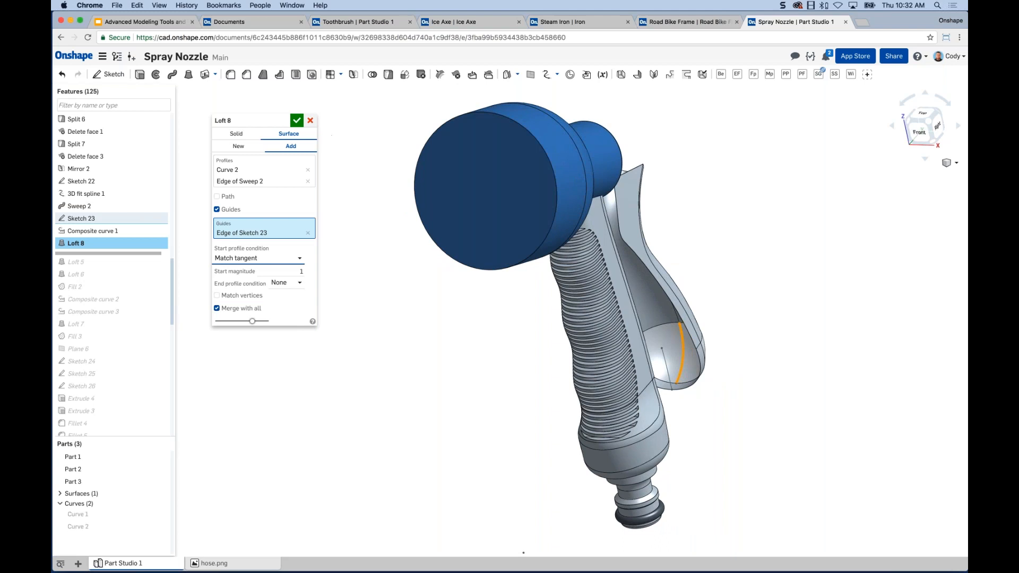
click(311, 121)
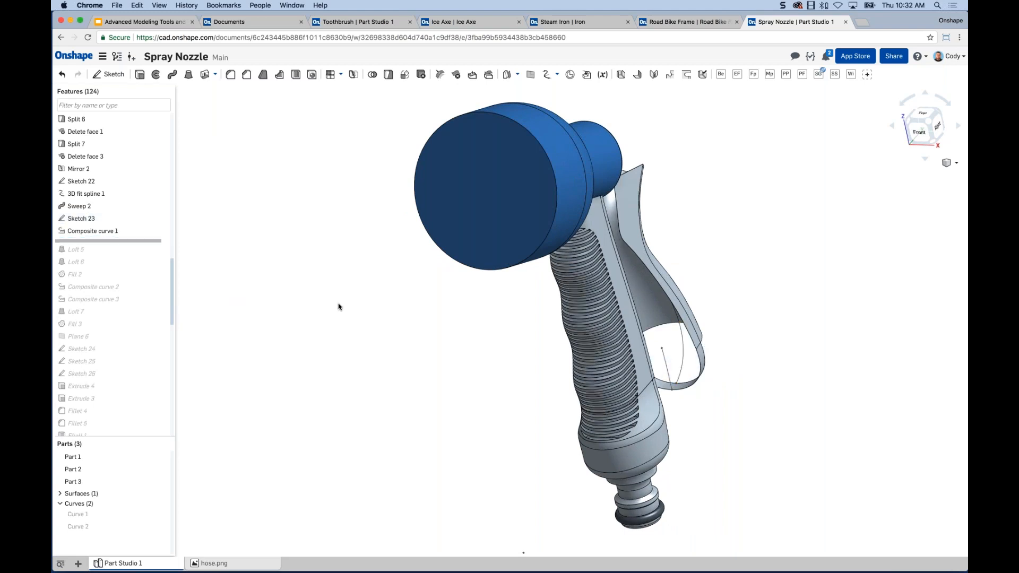
- Switch to the Advanced Modeling Tools and Workflows presentation in Google Slides and show the Fill slide
click(167, 22)
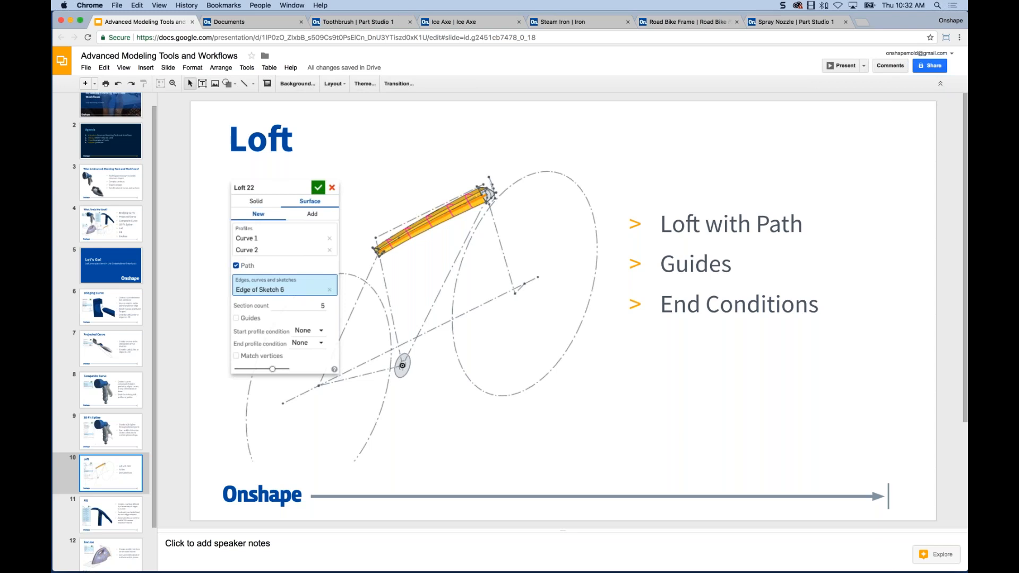
click(122, 513)
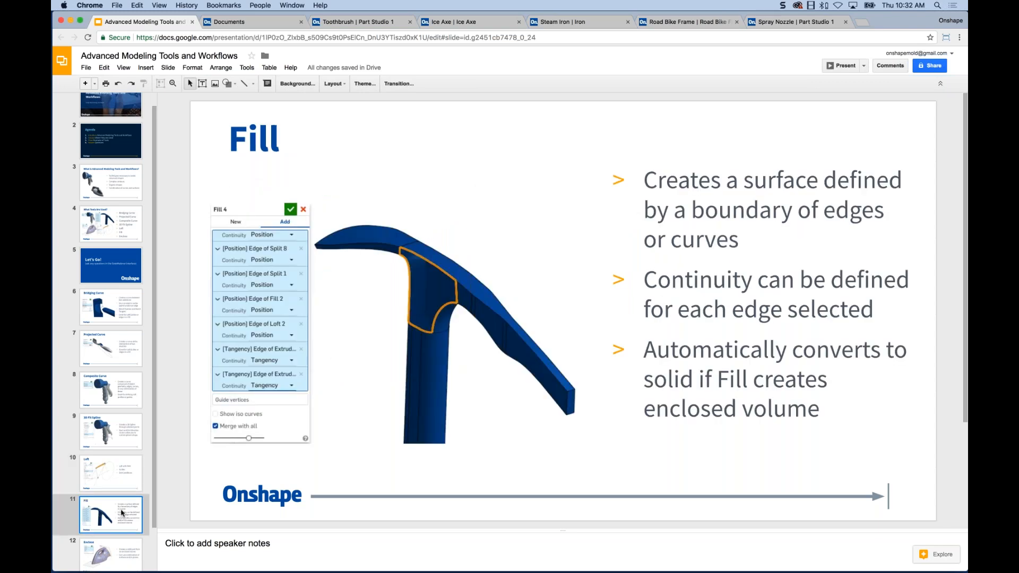
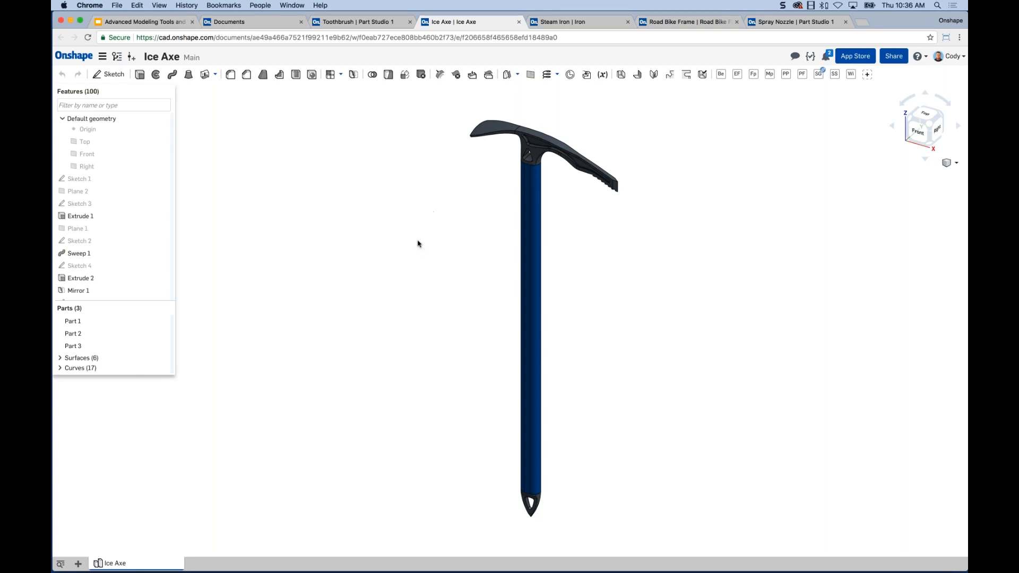
- Locate the fill face on the ice axe head and roll the feature history back to Fill 5
middle_drag(427, 237, 417, 240)
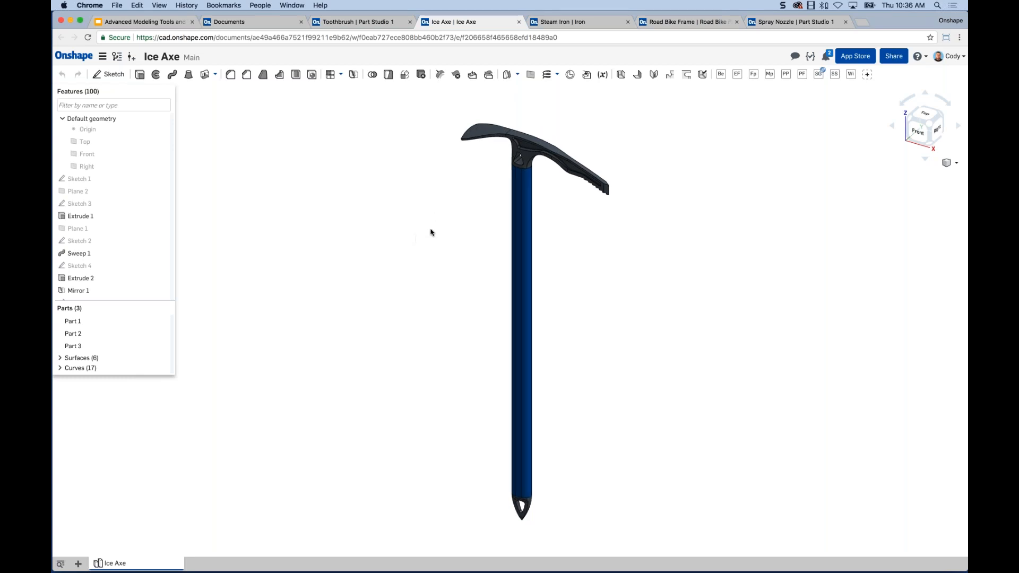
scroll(539, 255, up, 5)
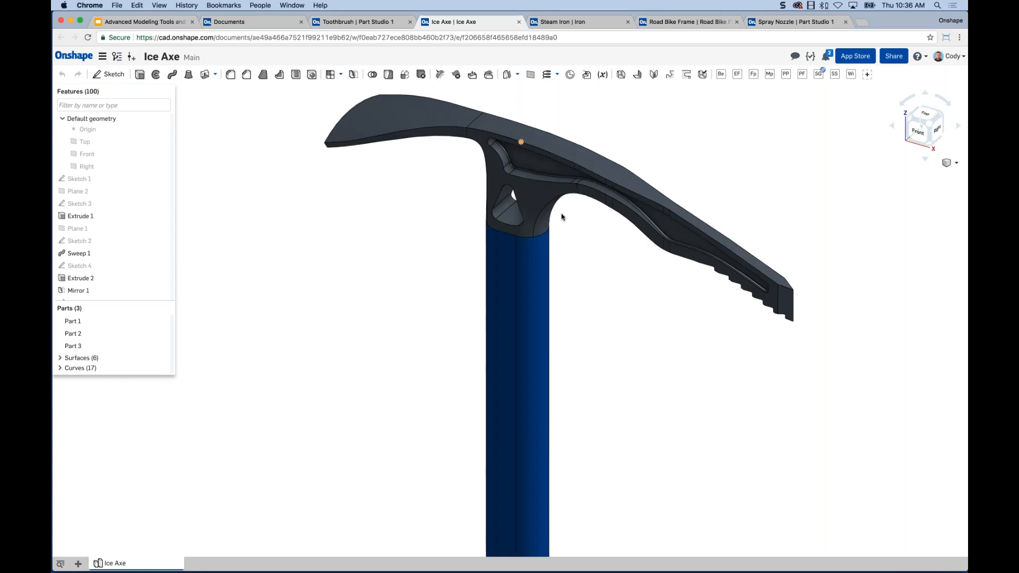
scroll(539, 255, up, 5)
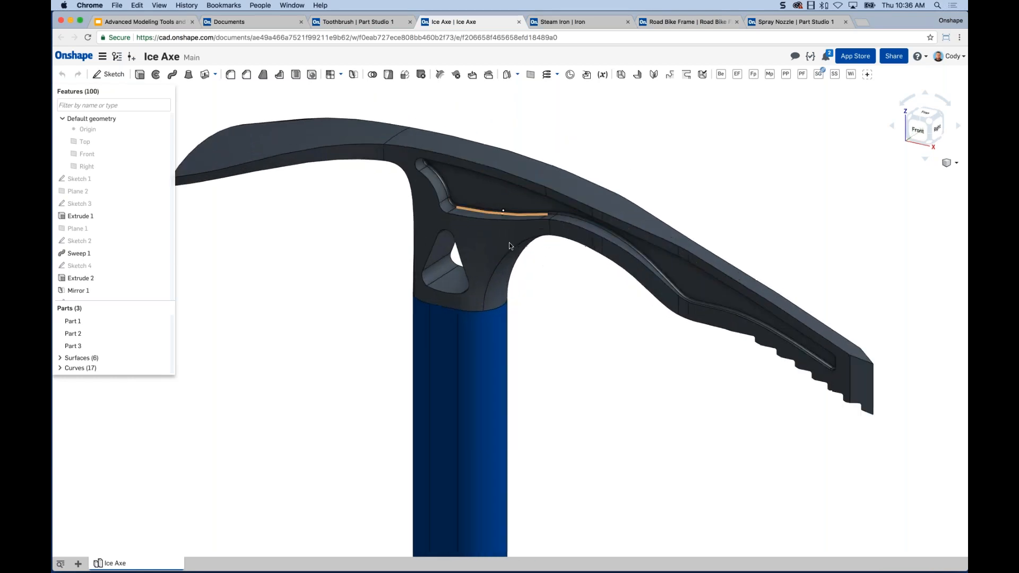
scroll(509, 243, down, 2)
click(511, 239)
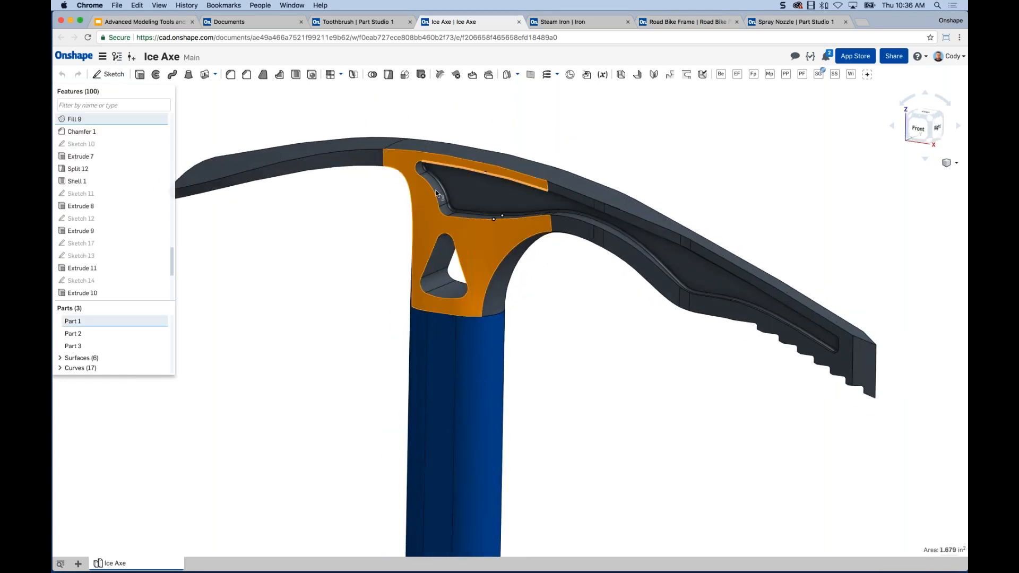
click(215, 220)
scroll(171, 253, up, 2)
right_click(96, 146)
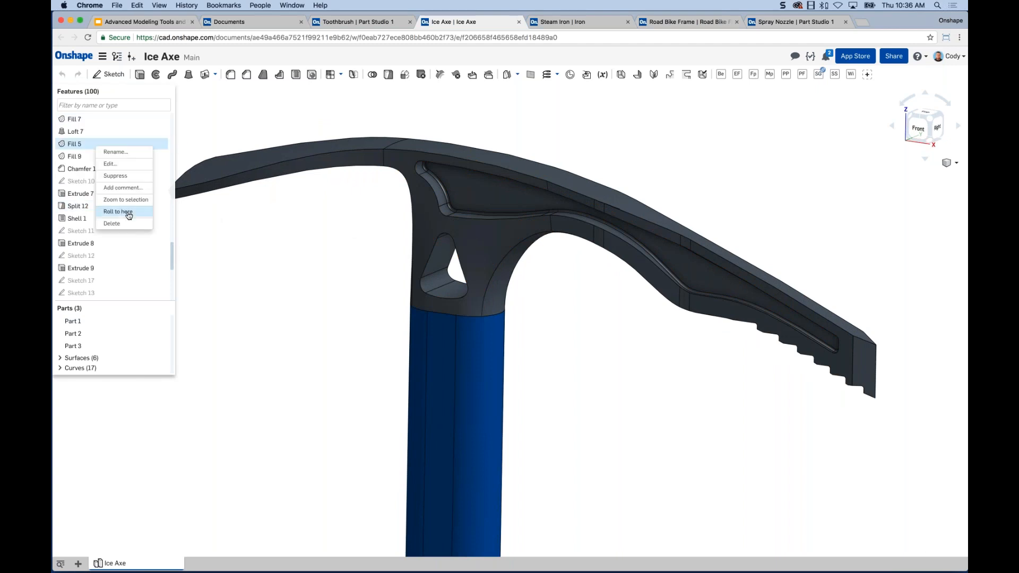
click(128, 211)
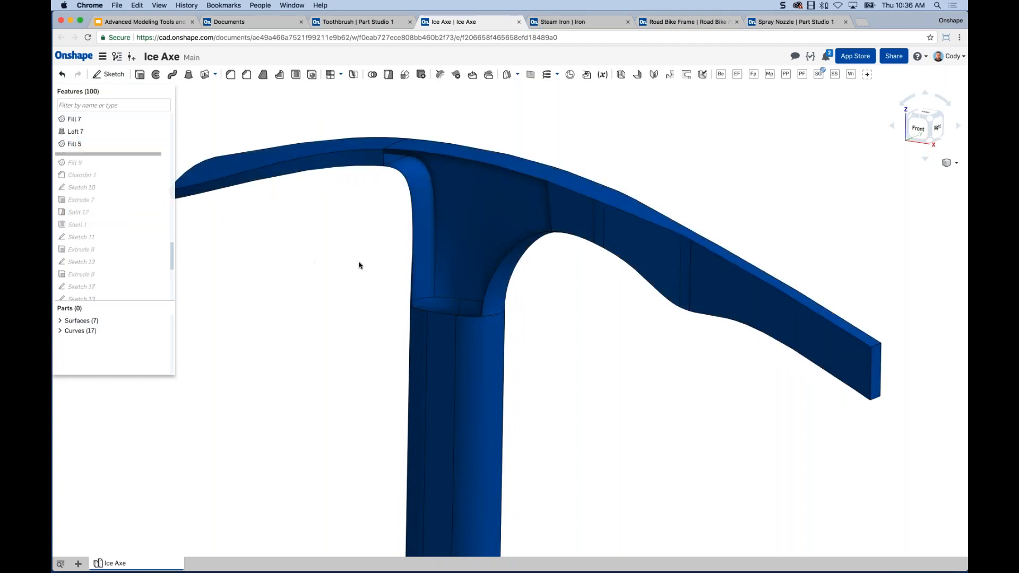
- Examine the open region and its boundary edges on the side of the ice axe head
scroll(359, 265, down, 2)
middle_drag(317, 277, 334, 261)
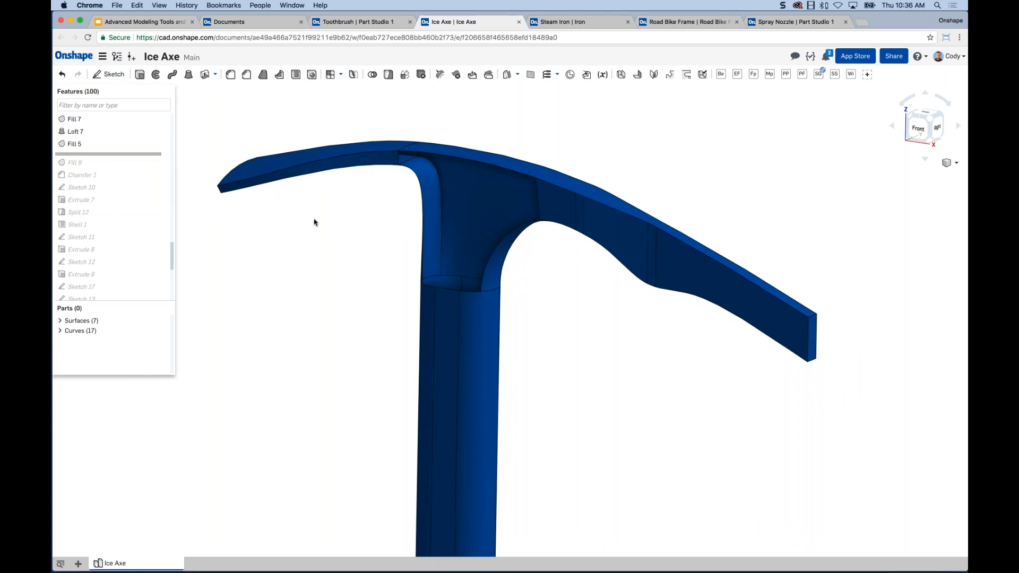
right_drag(316, 221, 391, 221)
scroll(482, 160, up, 4)
right_drag(477, 163, 466, 197)
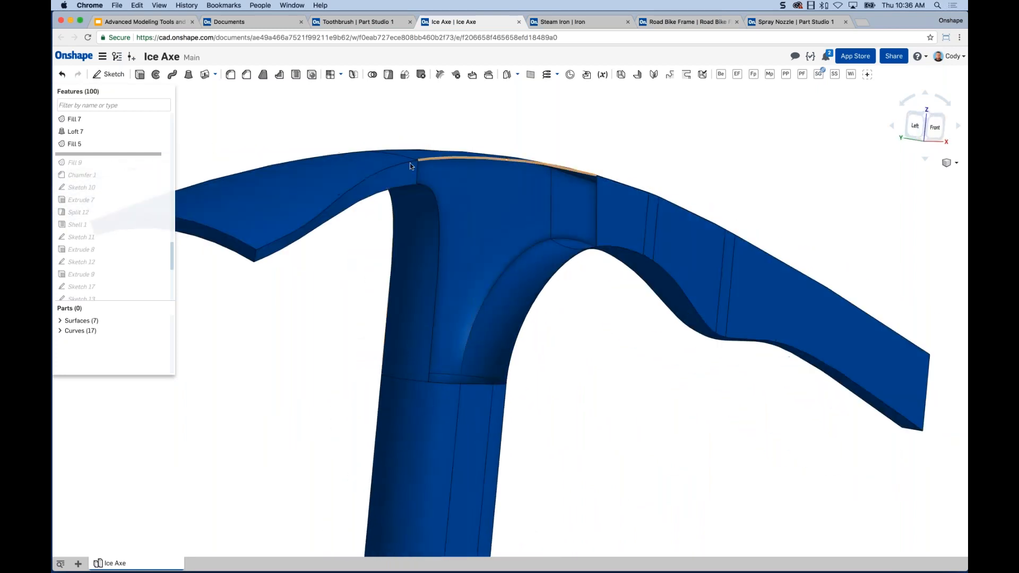
click(577, 176)
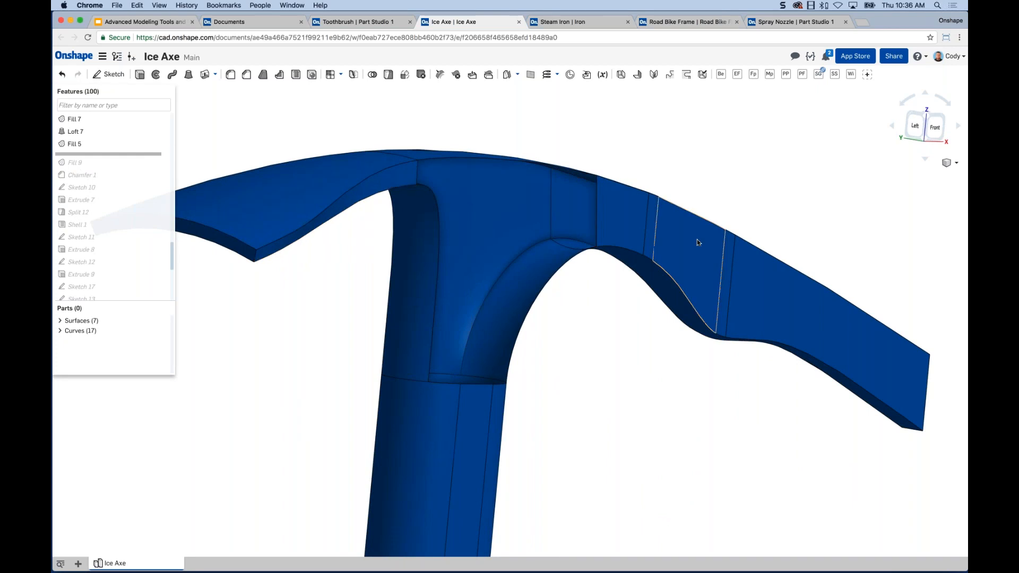
scroll(681, 171, down, 5)
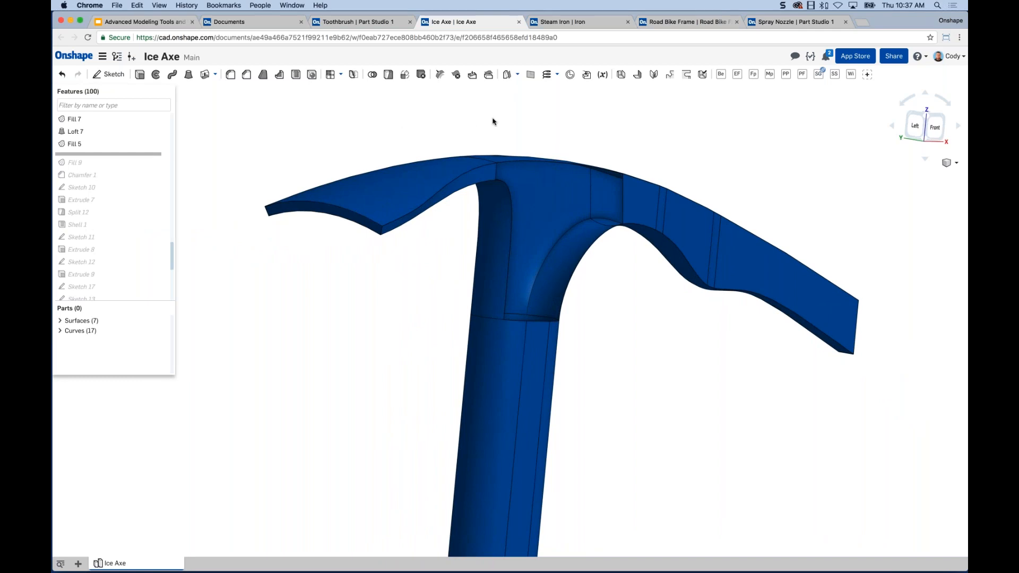
- Start a Fill surface and choose the Extrude 1 edges along the shaft's upper end and the curved underside as boundary
click(518, 74)
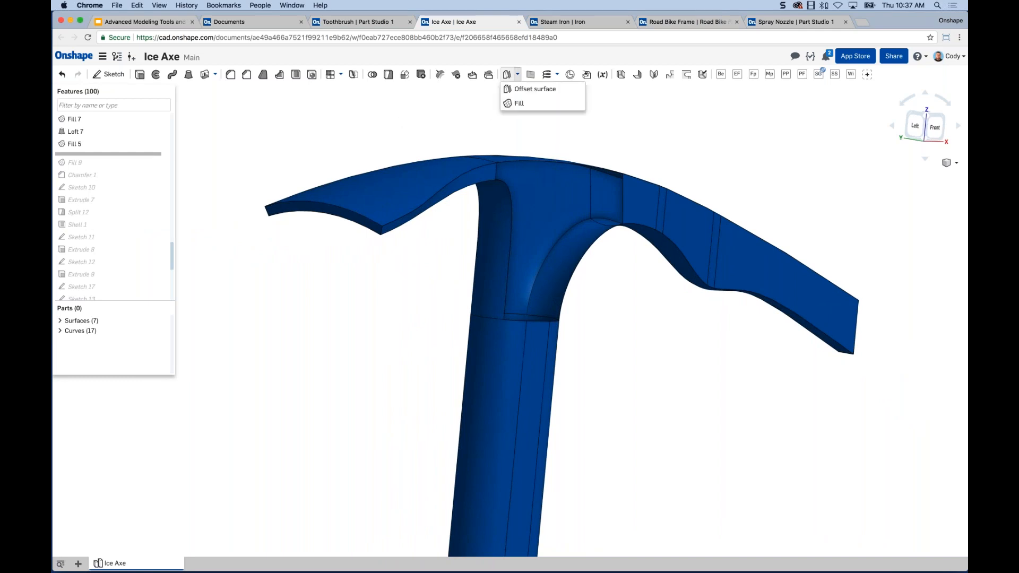
click(515, 103)
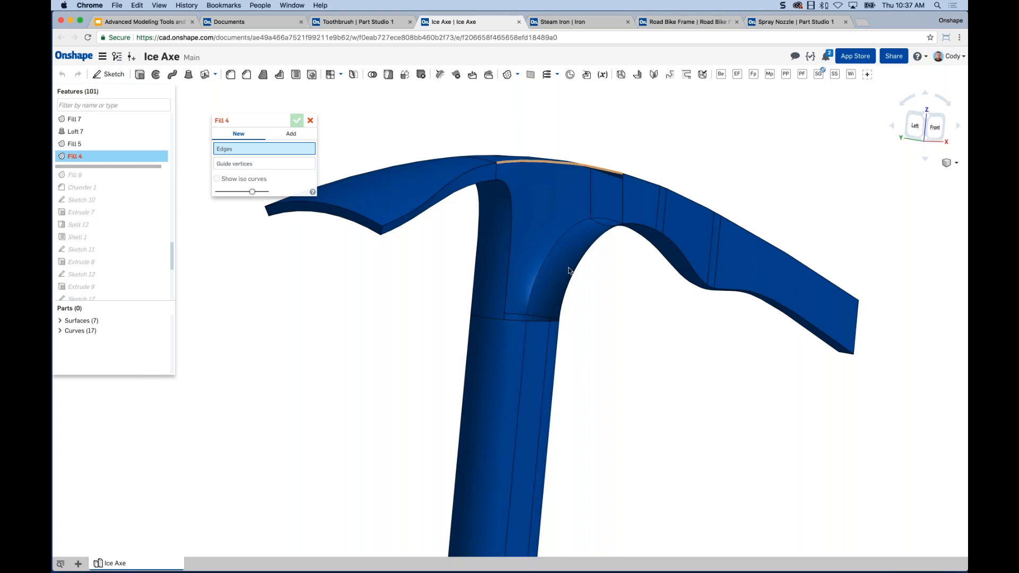
right_drag(628, 321, 514, 339)
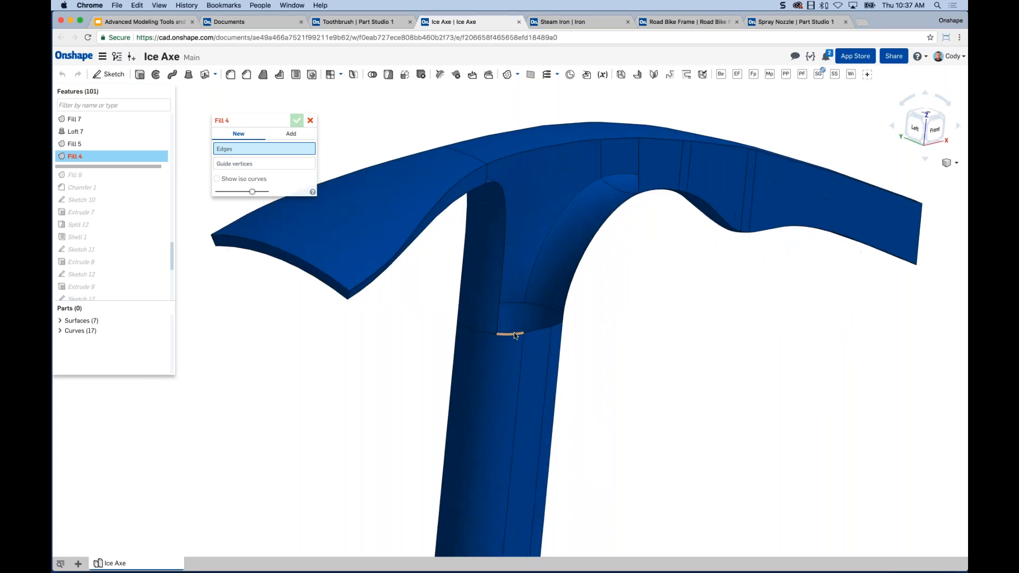
click(514, 333)
click(543, 326)
click(566, 303)
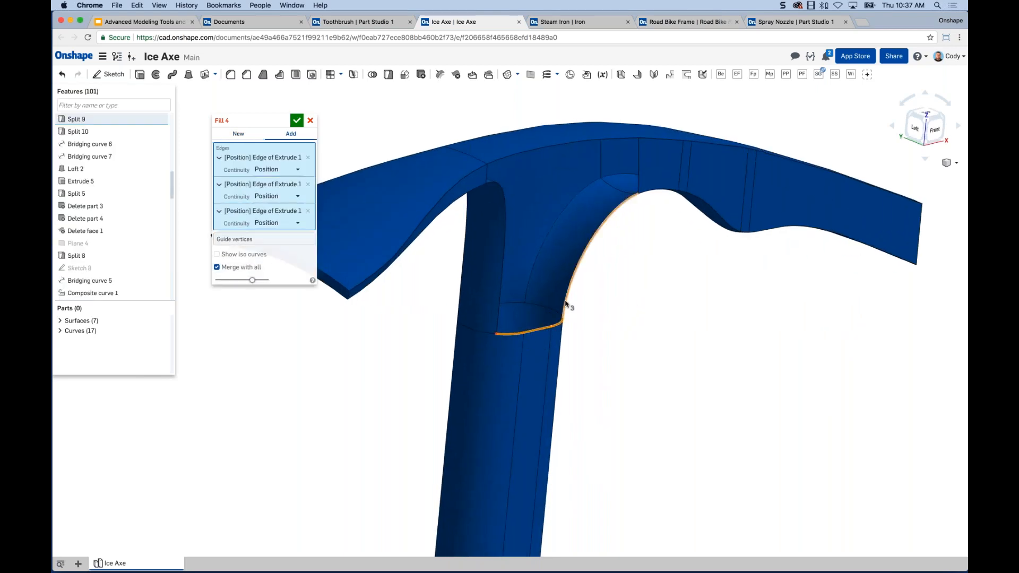
click(565, 304)
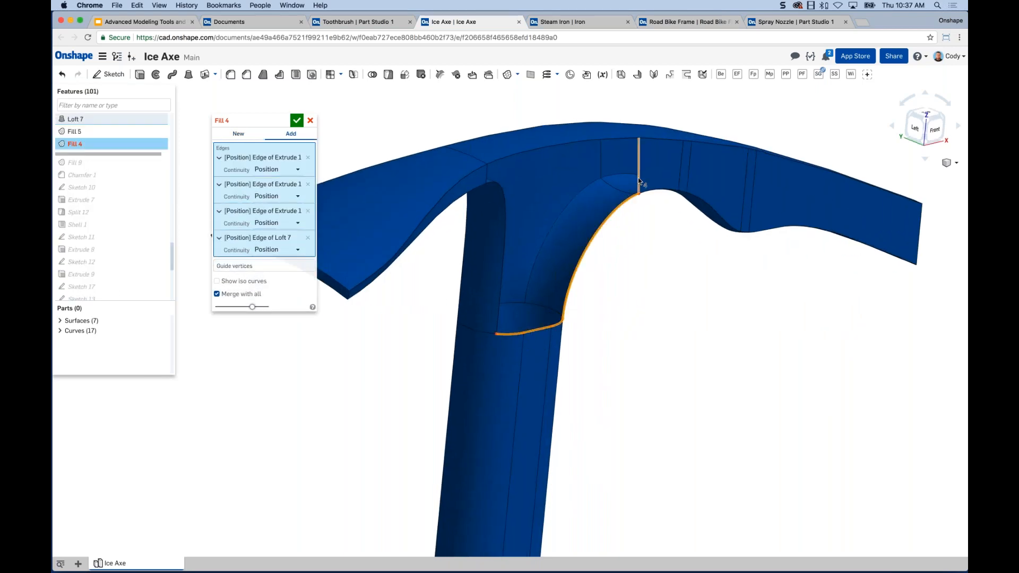
- Complete the fill boundary with the surrounding edges of Loft 7, Split 8, Split 1, Fill 2 and Loft 2 at Position continuity
click(639, 160)
click(616, 142)
scroll(486, 180, up, 4)
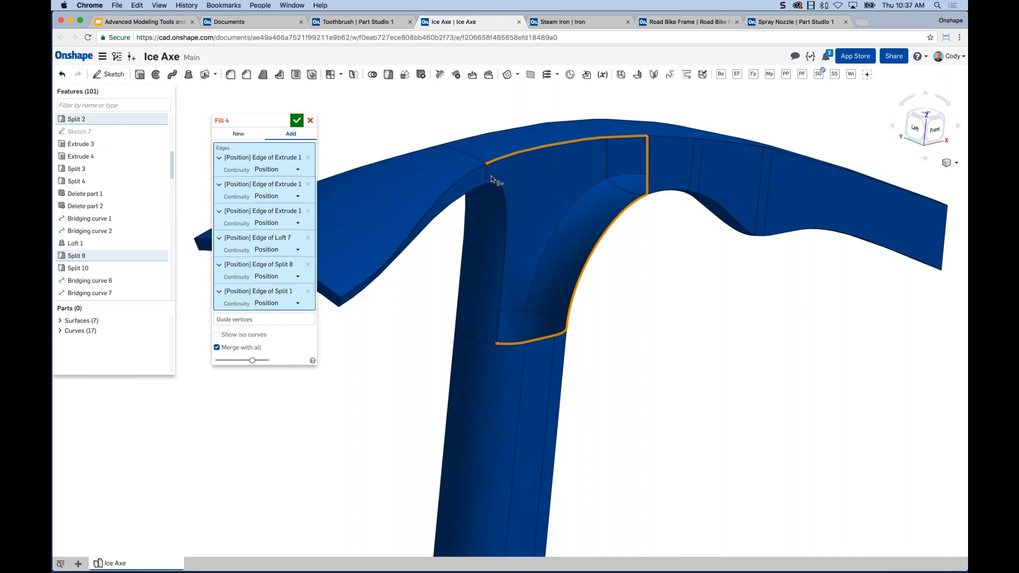
click(497, 190)
click(511, 226)
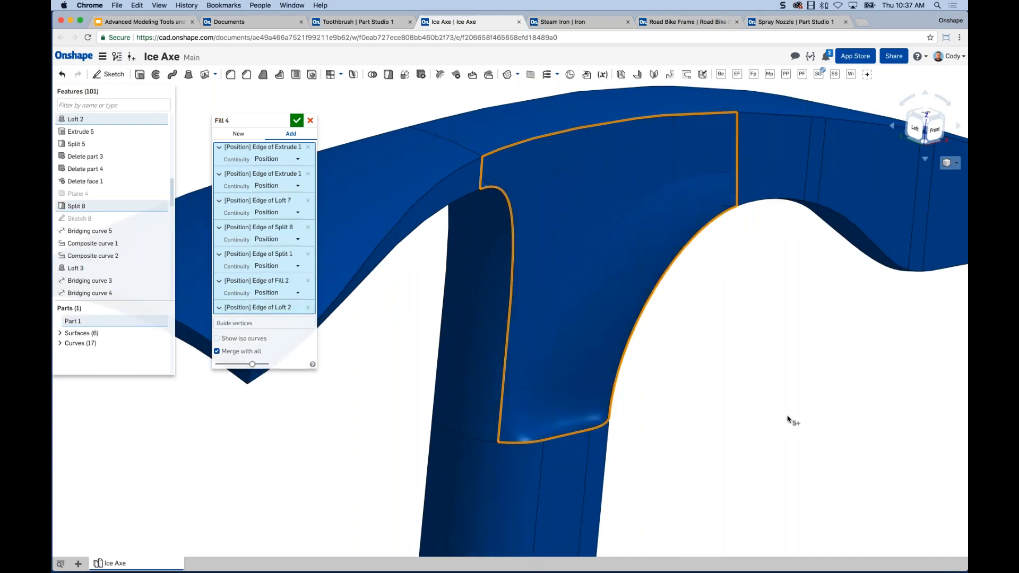
mouse_move(706, 423)
right_down()
mouse_move(753, 416)
mouse_move(584, 429)
mouse_move(686, 416)
mouse_move(864, 314)
right_up()
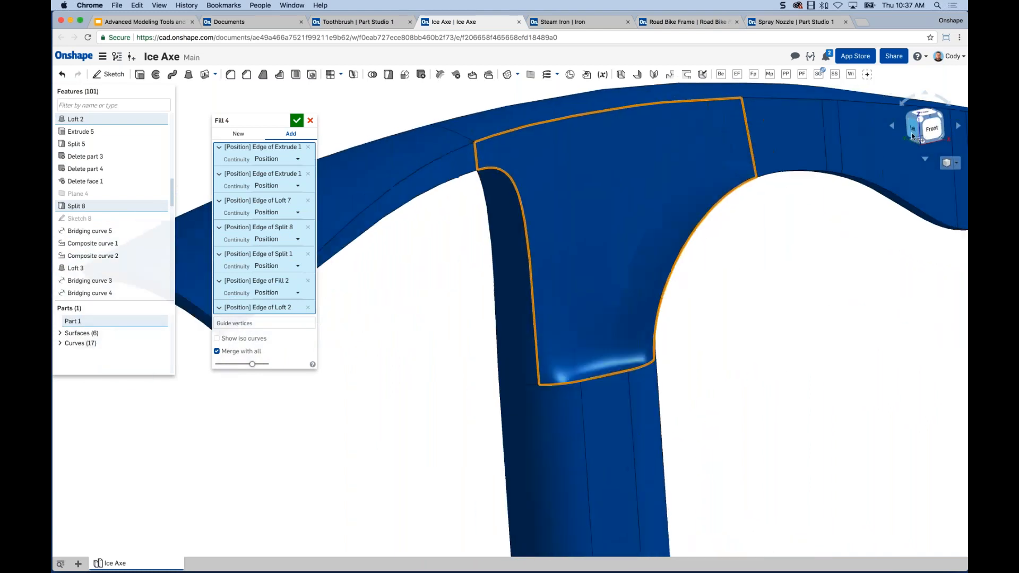
- Examine from the left side how the previewed fill surface meets the top of the ice axe shaft
click(912, 133)
scroll(571, 205, down, 3)
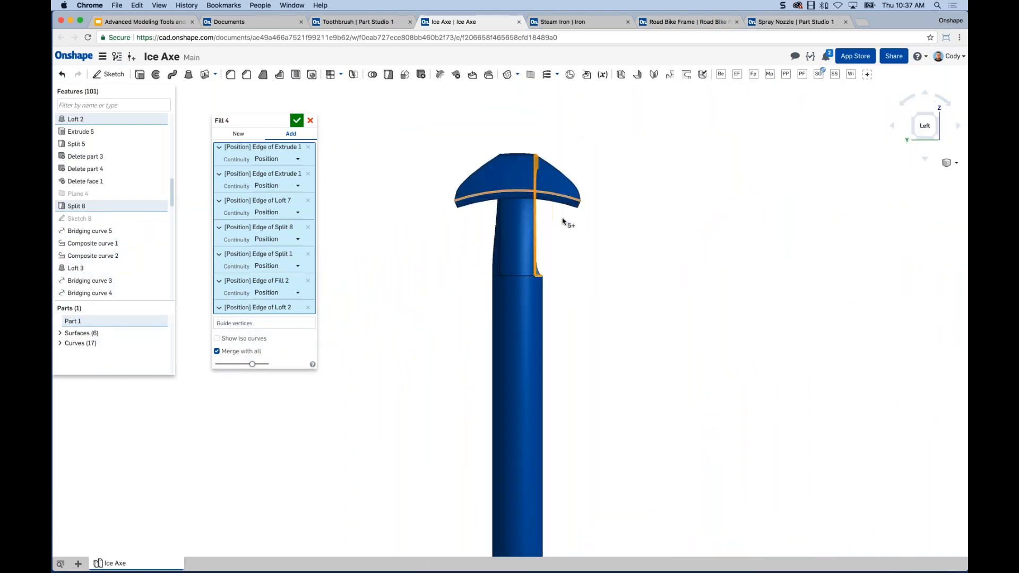
scroll(563, 262, down, 5)
scroll(597, 325, down, 3)
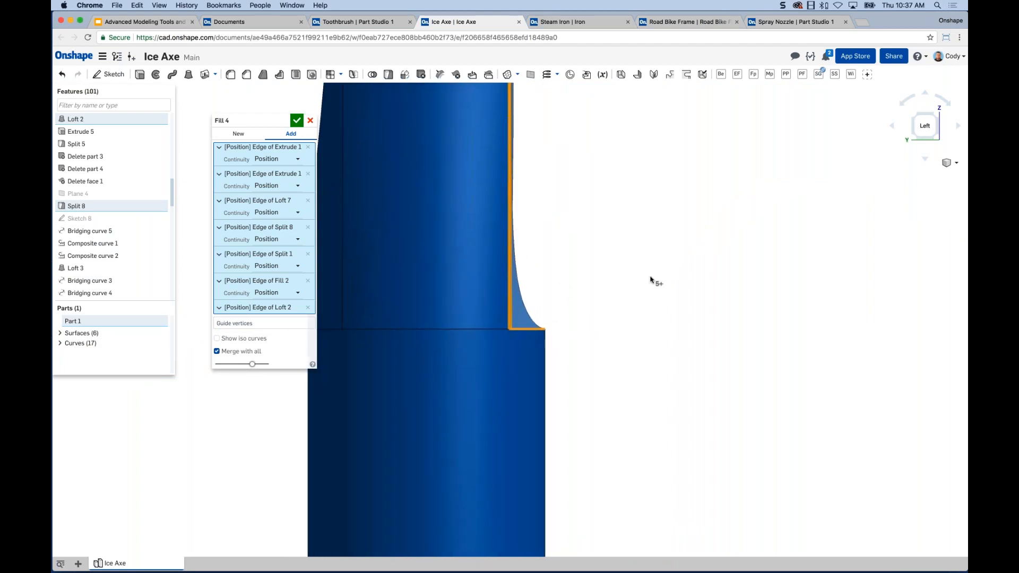
scroll(653, 280, up, 2)
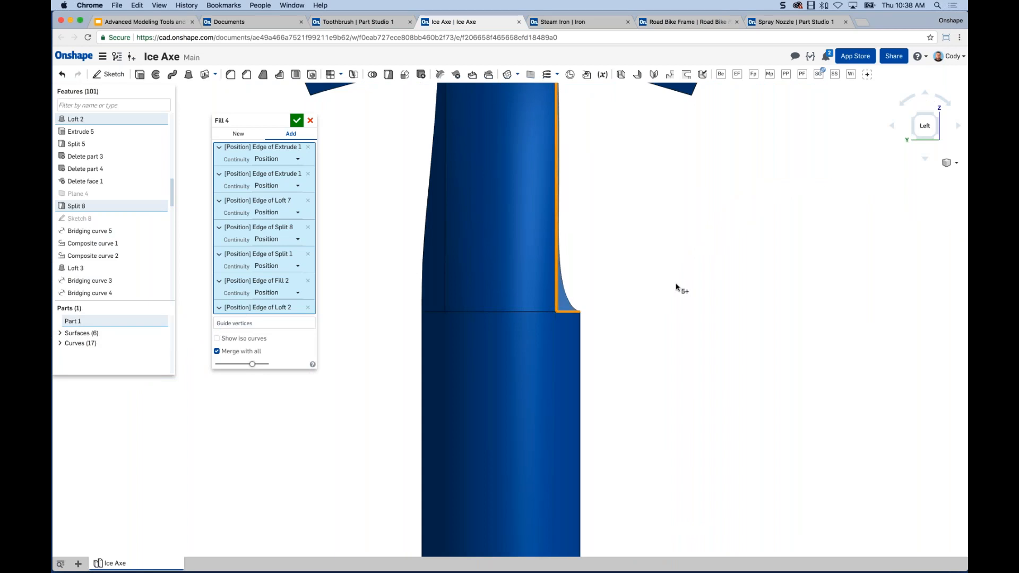
right_drag(683, 289, 768, 330)
middle_drag(769, 331, 739, 336)
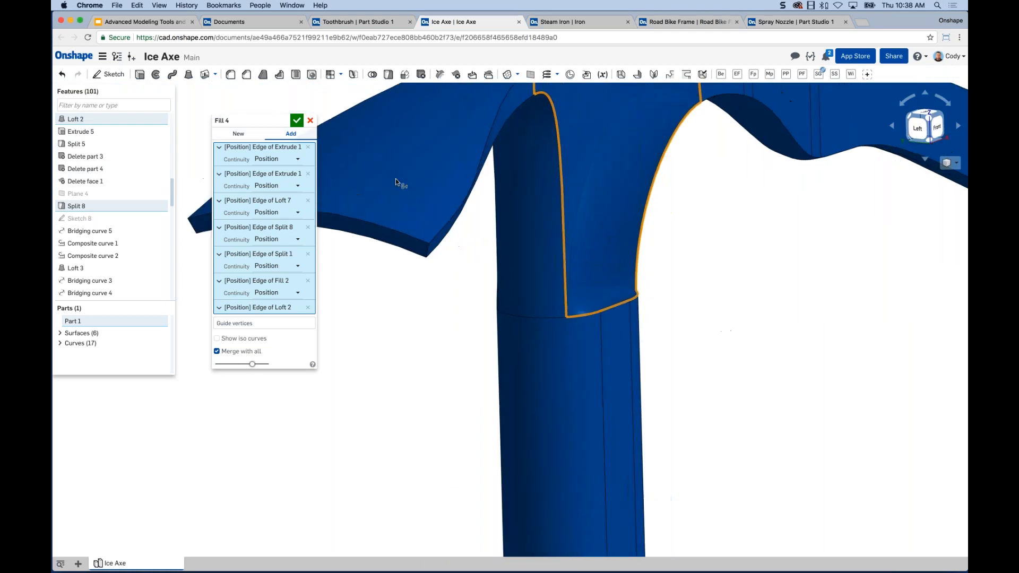
- Set the continuity of the first Extrude 1 boundary edge to Tangency and check the transition at the shaft
scroll(302, 167, up, 2)
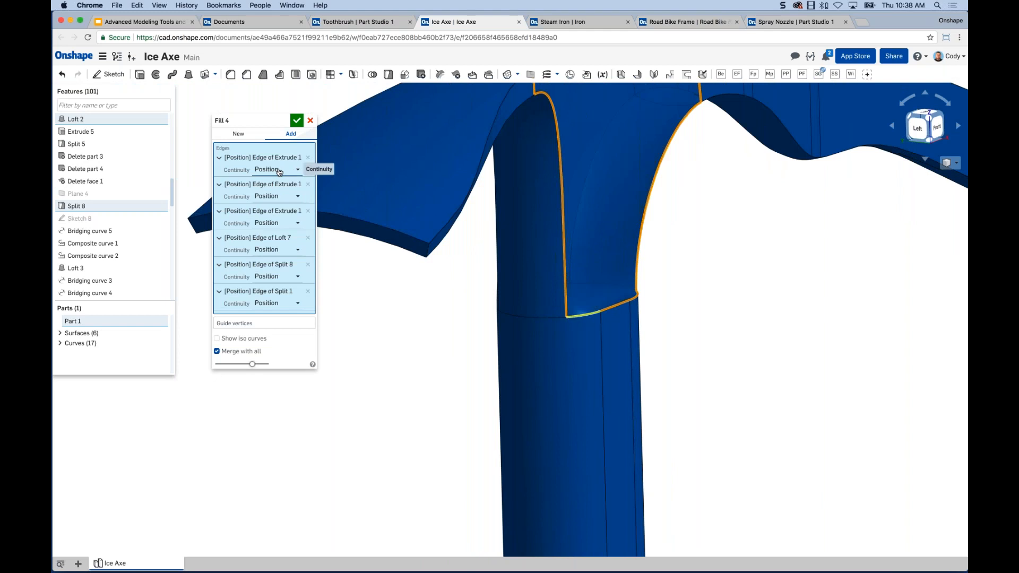
click(279, 171)
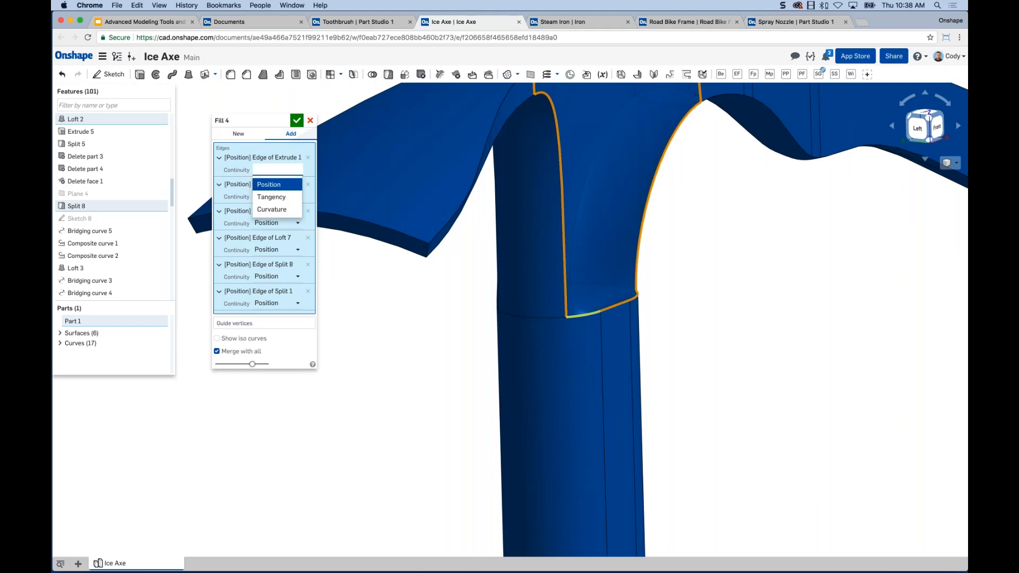
click(273, 199)
right_drag(701, 301, 647, 308)
scroll(719, 302, down, 3)
scroll(640, 314, up, 5)
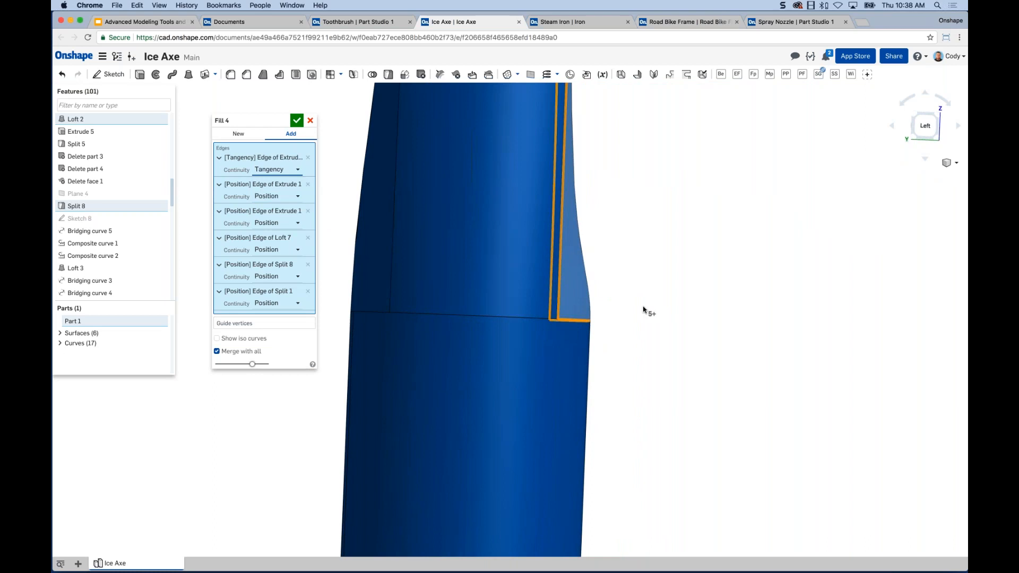
- Set the continuity of the other two Extrude 1 boundary edges to Tangency and check the shaft profile
click(287, 196)
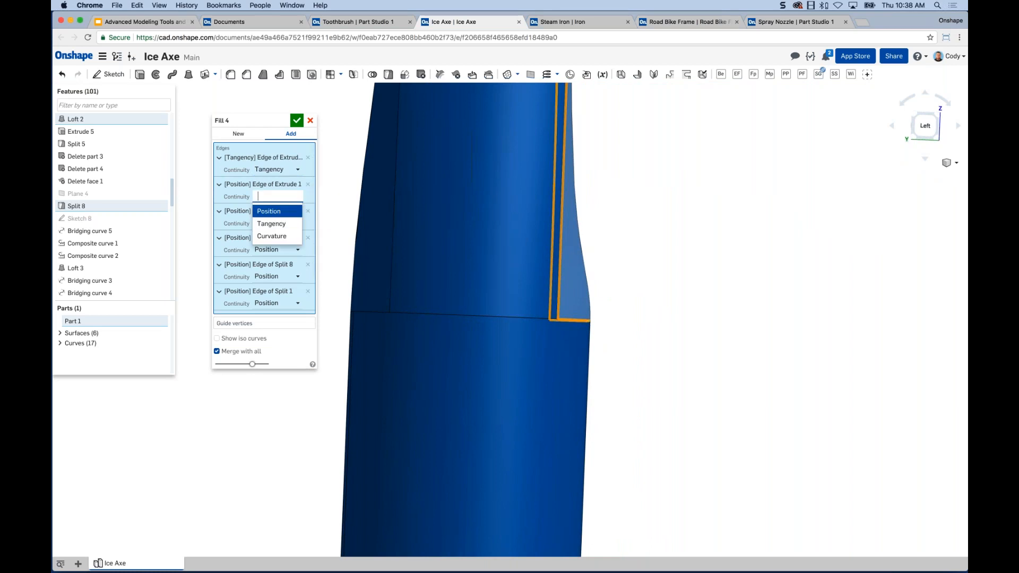
click(276, 224)
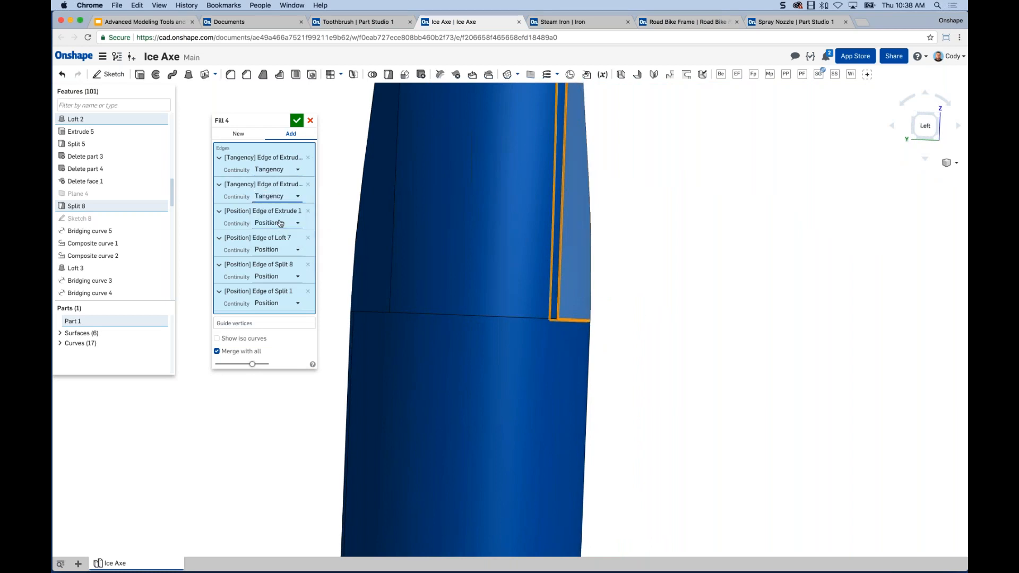
click(280, 224)
key(Down)
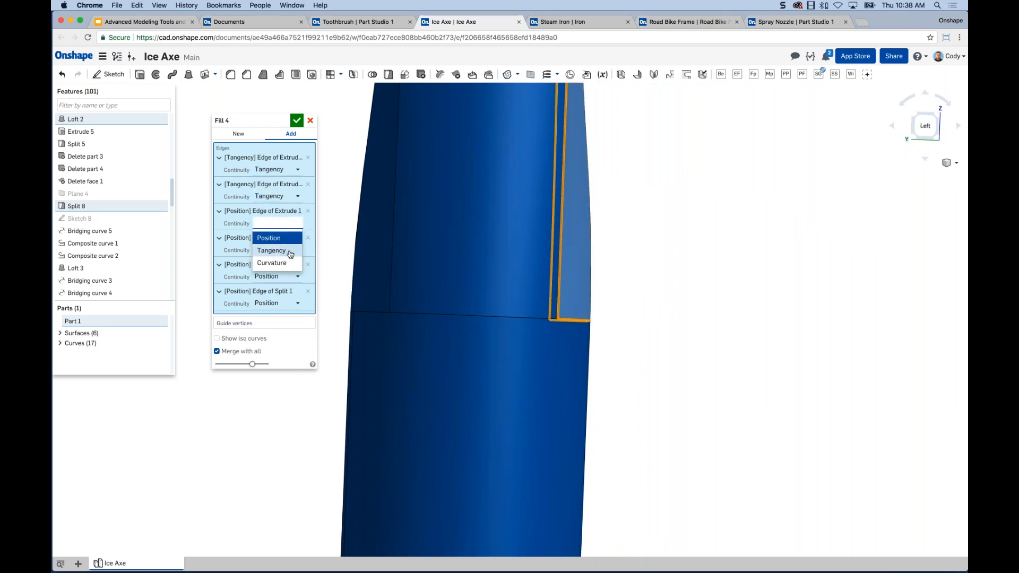
key(Return)
right_drag(767, 319, 660, 154)
right_drag(693, 262, 645, 338)
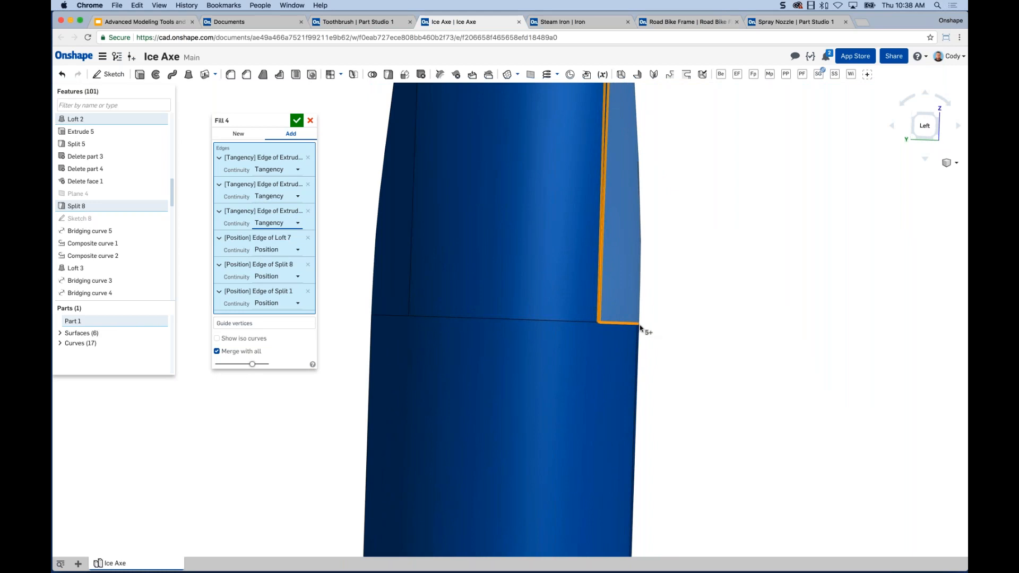
- Examine the tangent fill and its boundary edges across the axe head and shaft from several angles
scroll(727, 335, down, 5)
right_drag(742, 330, 432, 241)
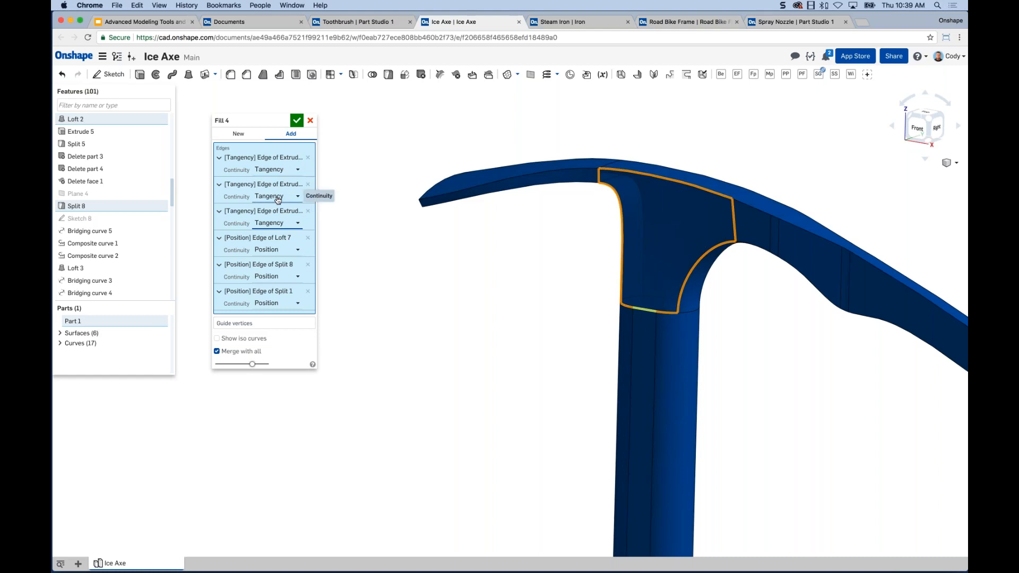
middle_drag(567, 297, 526, 280)
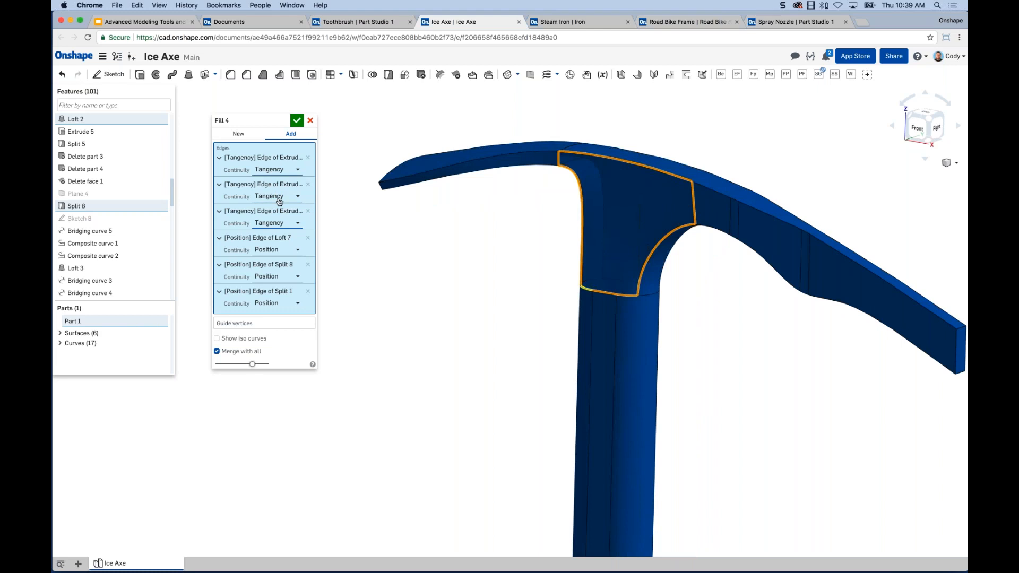
right_drag(455, 282, 531, 225)
scroll(560, 172, up, 2)
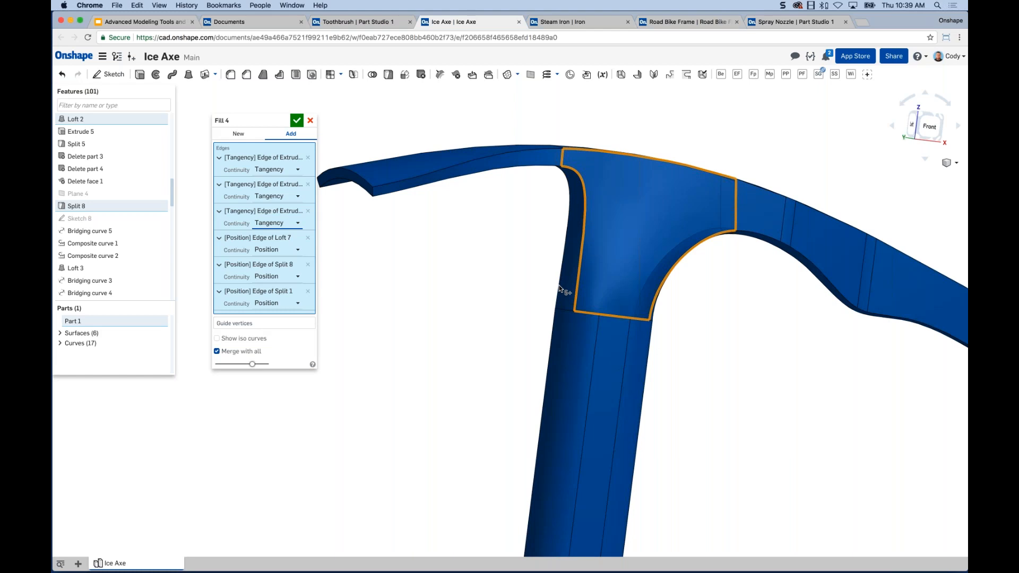
middle_drag(539, 224, 503, 238)
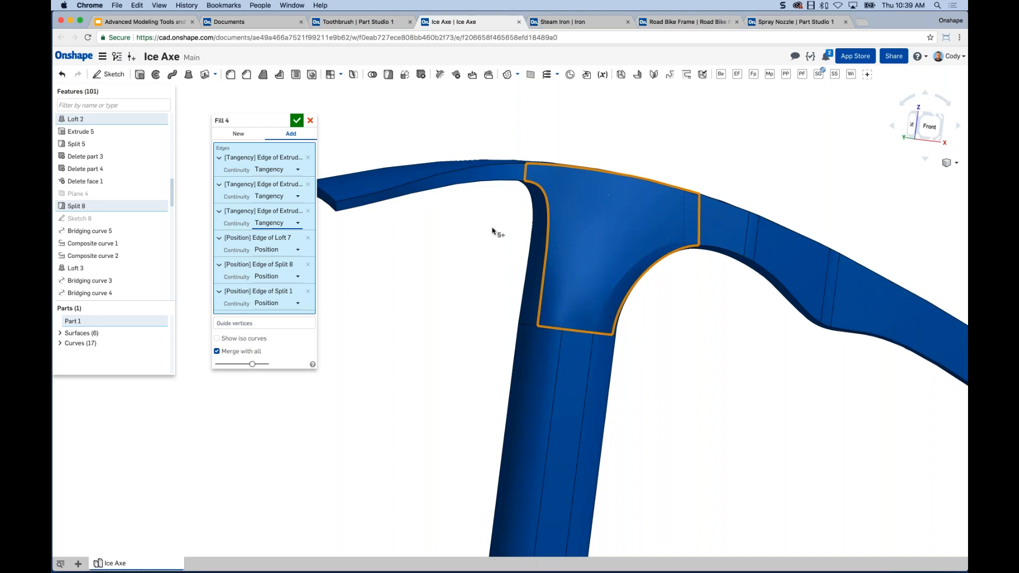
scroll(457, 258, down, 2)
middle_drag(449, 258, 462, 242)
right_drag(461, 242, 474, 254)
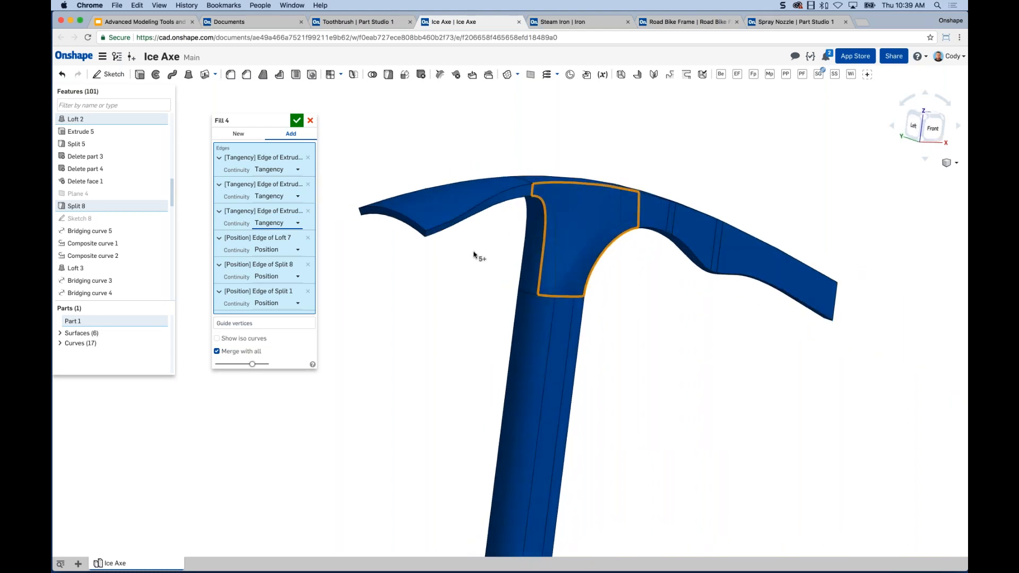
scroll(553, 202, up, 3)
right_drag(417, 278, 505, 334)
scroll(654, 411, down, 2)
middle_drag(654, 411, 647, 380)
scroll(647, 380, down, 5)
middle_drag(636, 327, 654, 85)
middle_drag(544, 547, 599, 552)
middle_drag(664, 164, 632, 359)
middle_drag(646, 253, 628, 348)
scroll(604, 248, up, 4)
scroll(671, 263, up, 5)
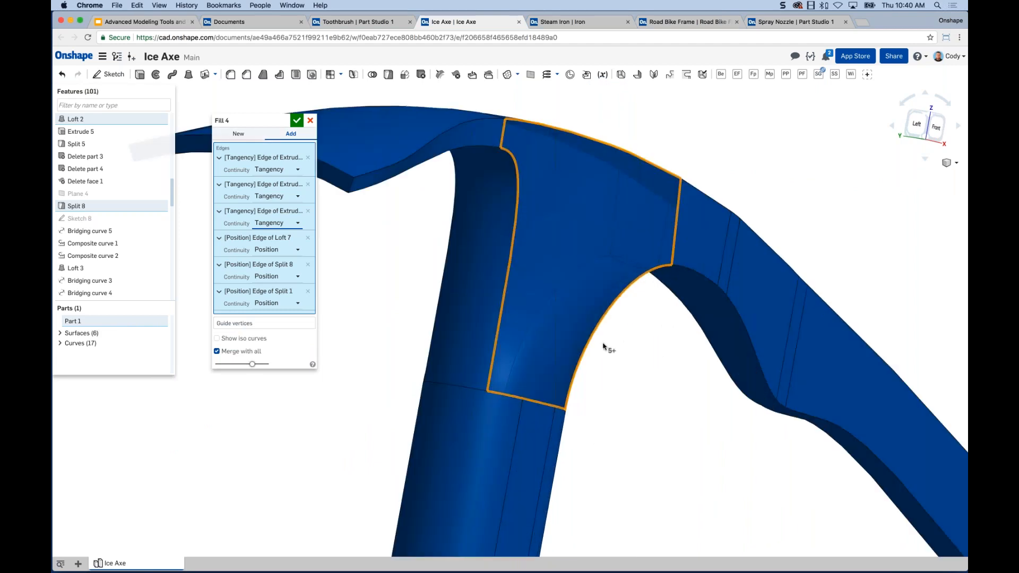
- Accept the fill and highlight Part 1 to inspect the entire ice axe body, then clear the selection
click(297, 122)
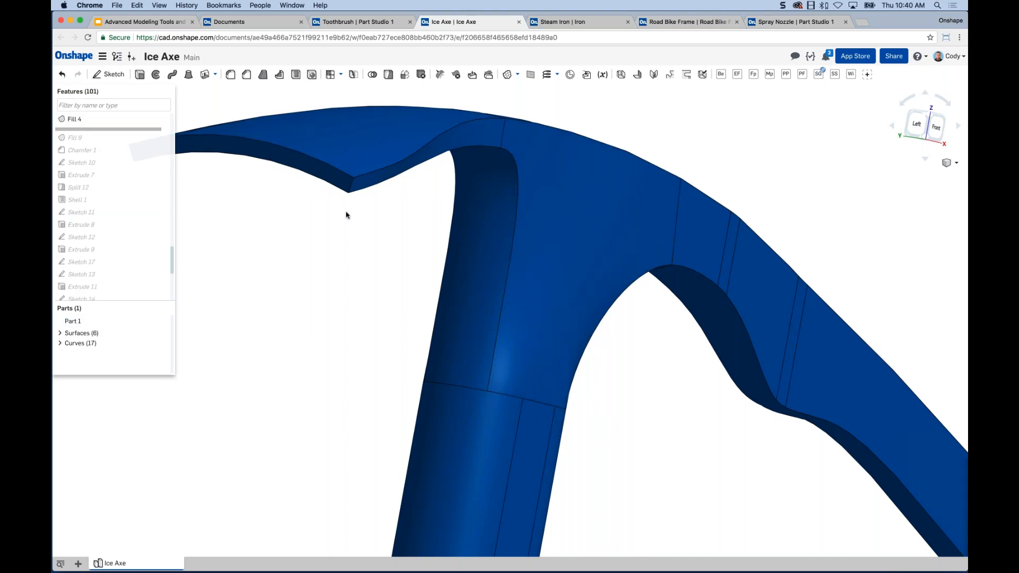
click(162, 321)
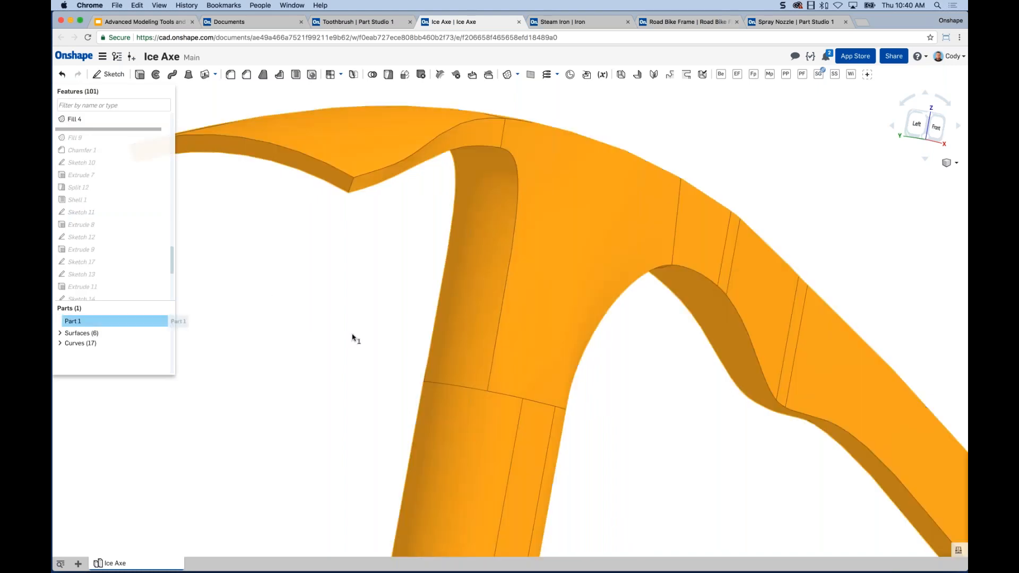
scroll(345, 375, down, 5)
mouse_move(345, 374)
middle_down()
mouse_move(440, 337)
mouse_move(460, 294)
mouse_move(514, 243)
middle_up()
scroll(439, 337, down, 3)
scroll(460, 294, down, 2)
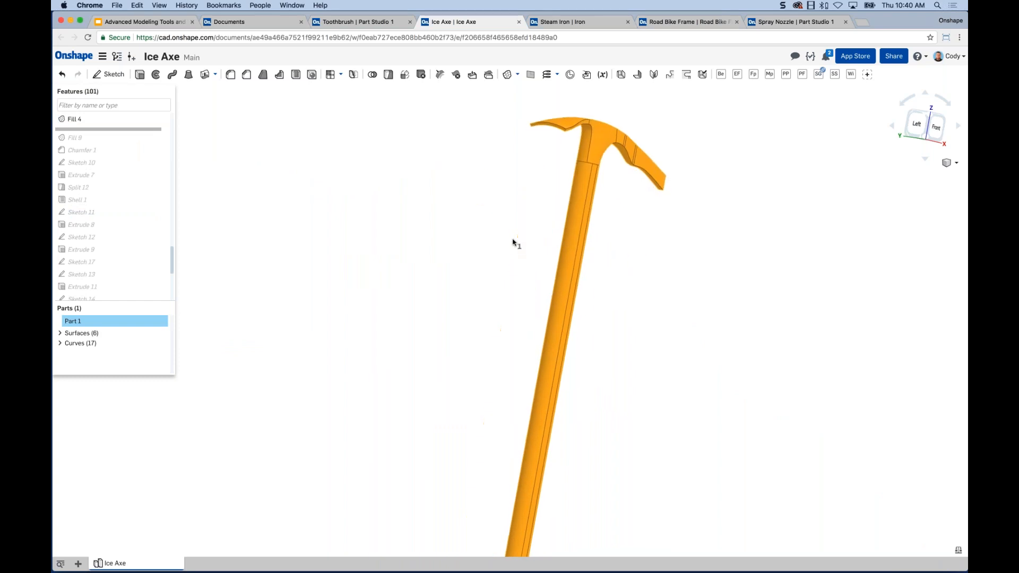
scroll(513, 241, down, 2)
middle_drag(513, 241, 505, 188)
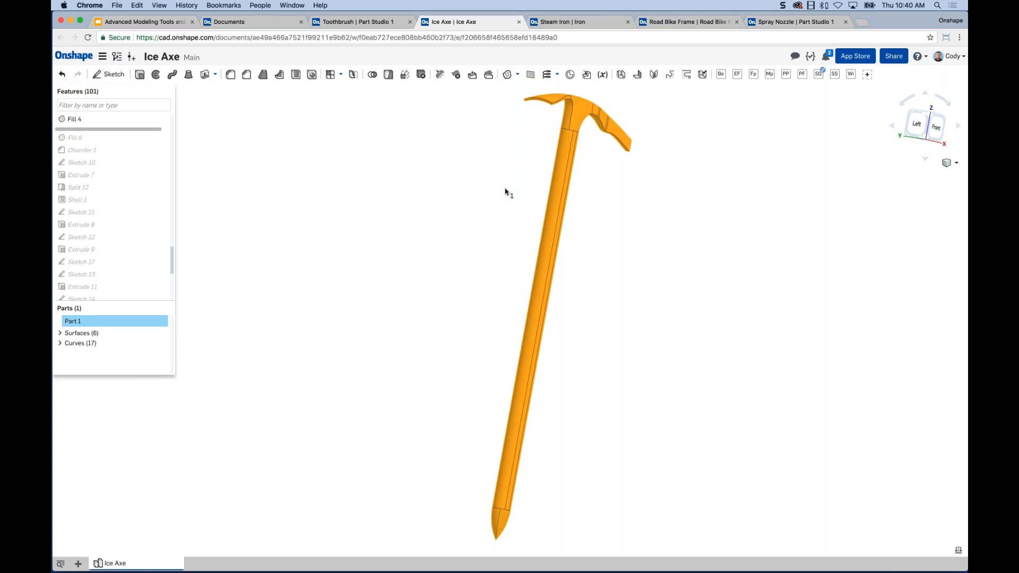
click(483, 186)
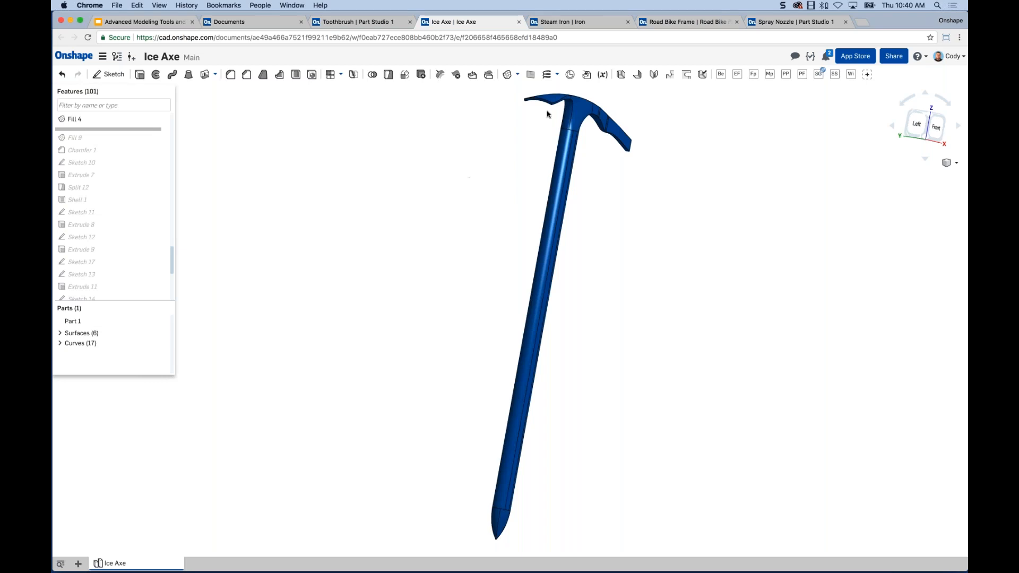
- Examine the filled face on the axe head and the overall shape of the ice axe
scroll(534, 149, up, 10)
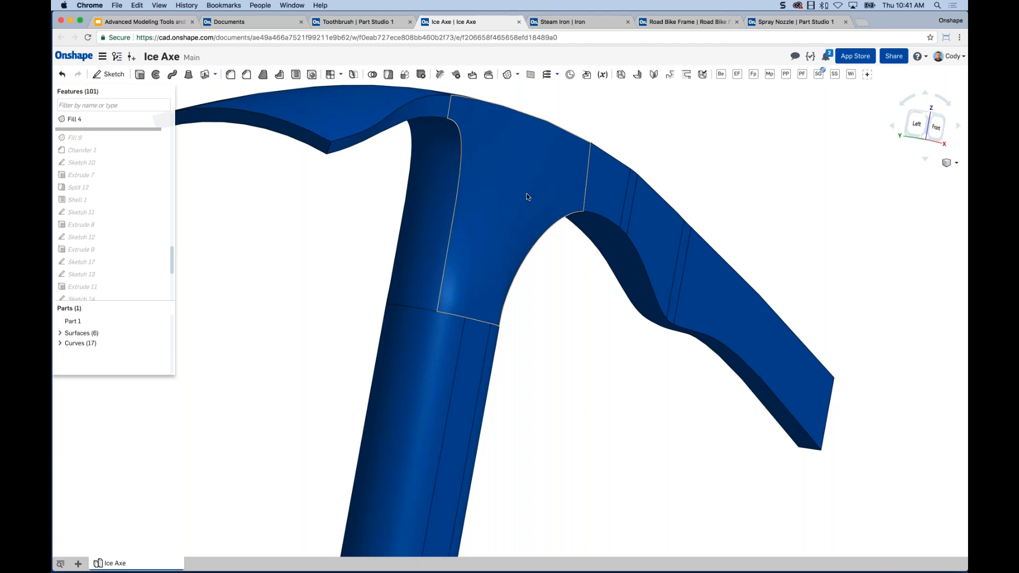
scroll(670, 416, down, 10)
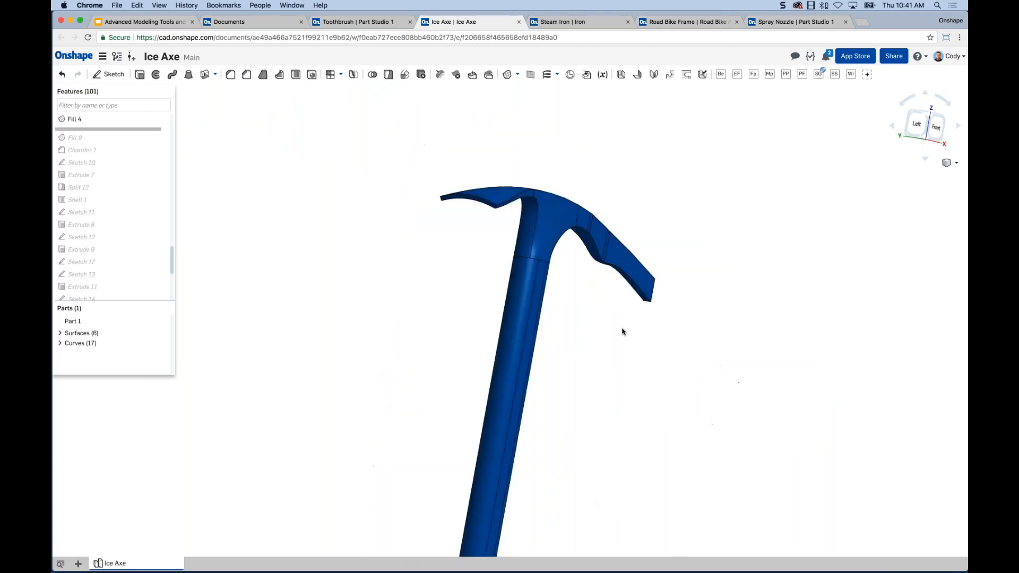
right_drag(613, 333, 538, 353)
scroll(537, 351, down, 5)
middle_drag(580, 362, 547, 210)
scroll(565, 241, down, 1)
scroll(566, 244, down, 2)
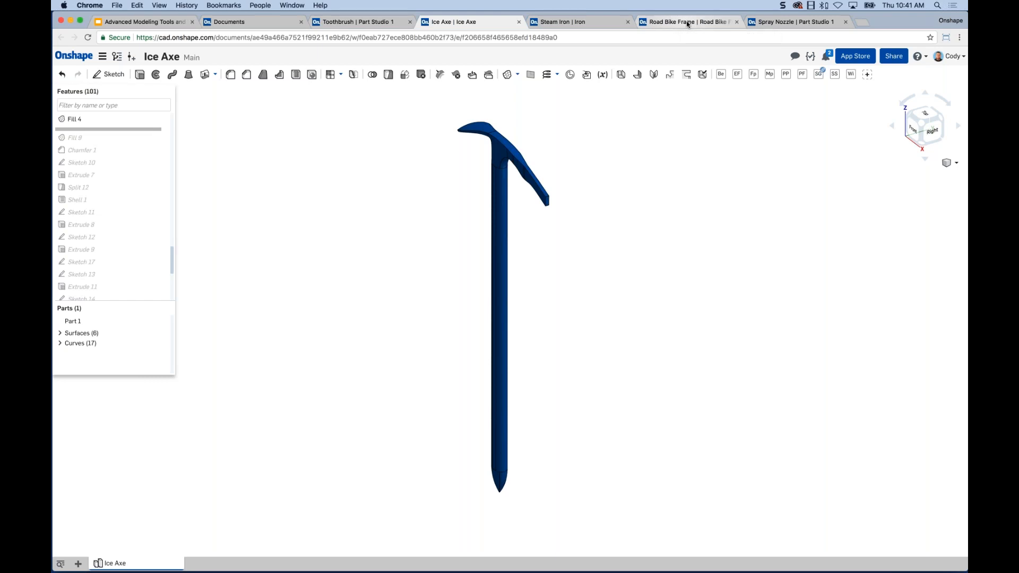
scroll(491, 264, up, 3)
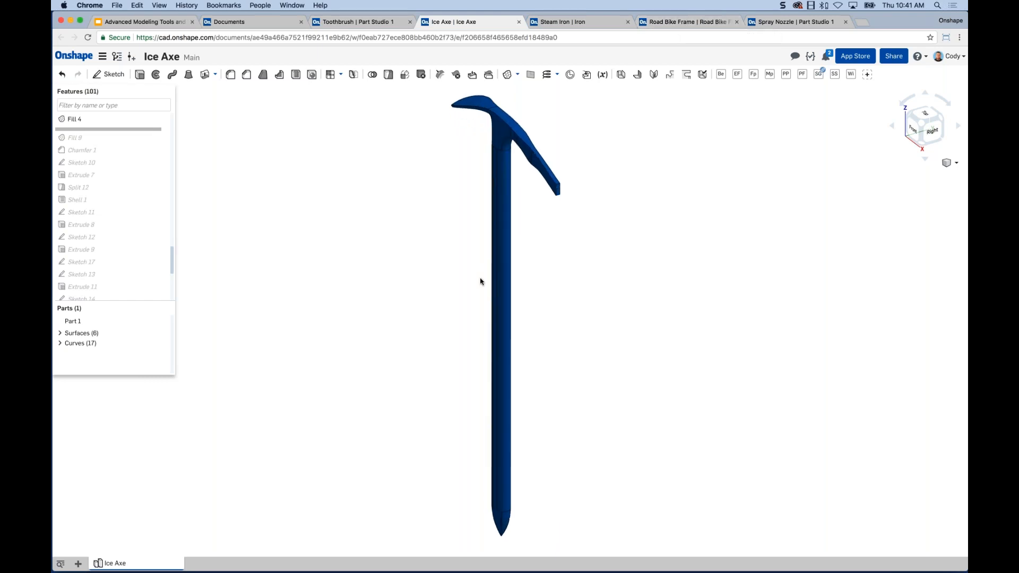
- Switch to the Advanced Modeling Tools and Workflows deck in Google Slides and present from the Enclose slide
click(154, 23)
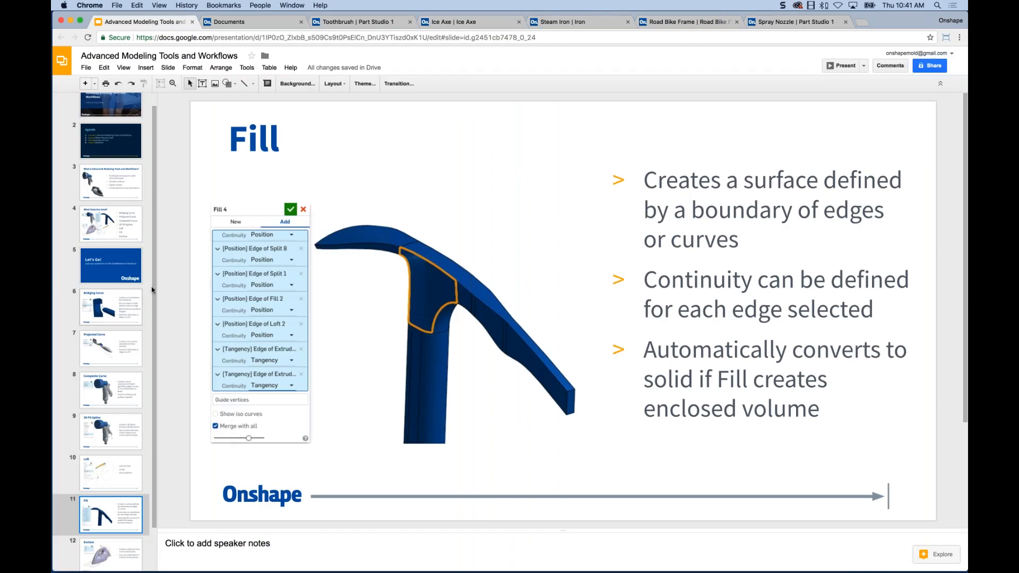
drag(153, 289, 152, 338)
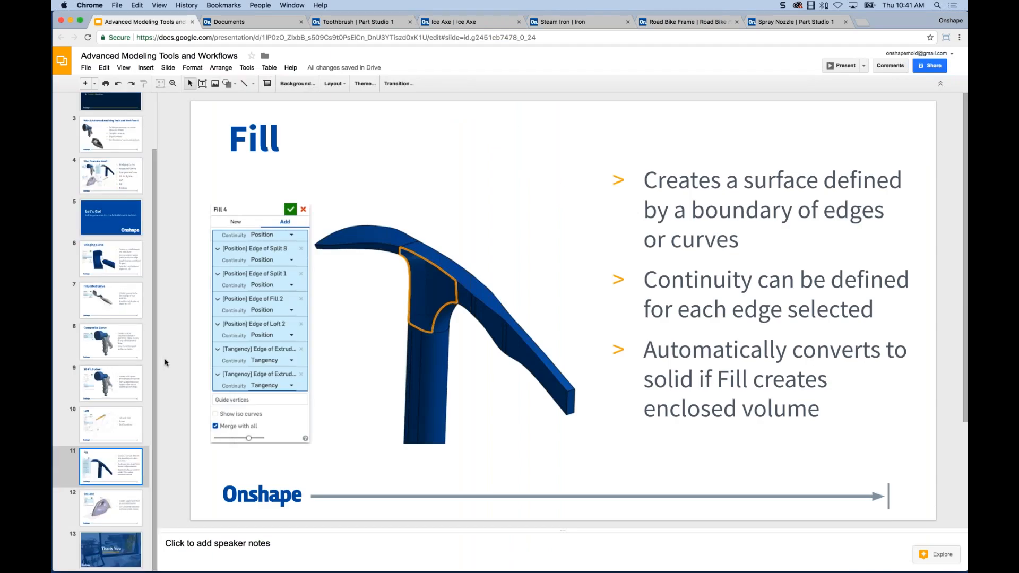
click(128, 516)
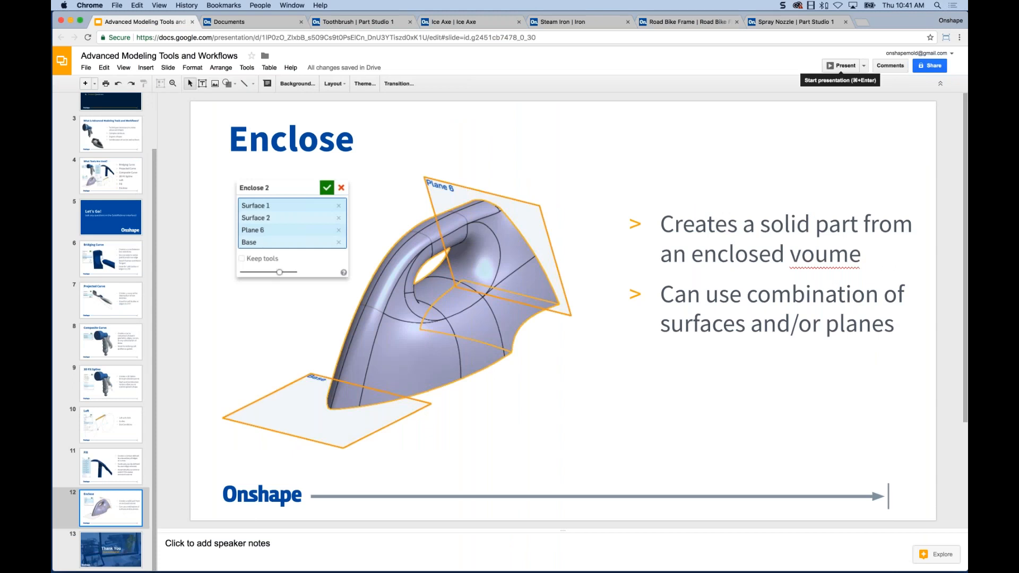
click(842, 65)
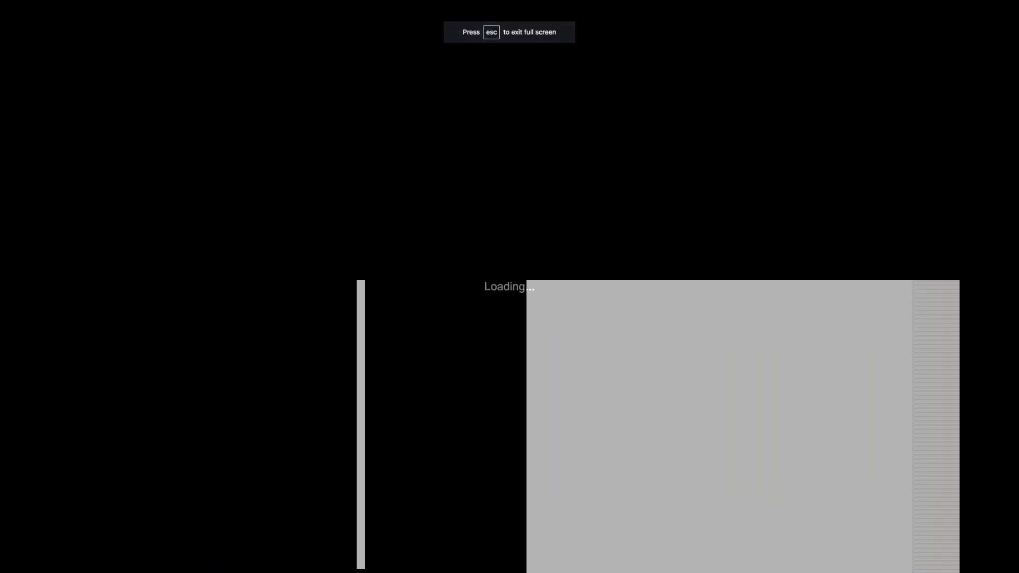
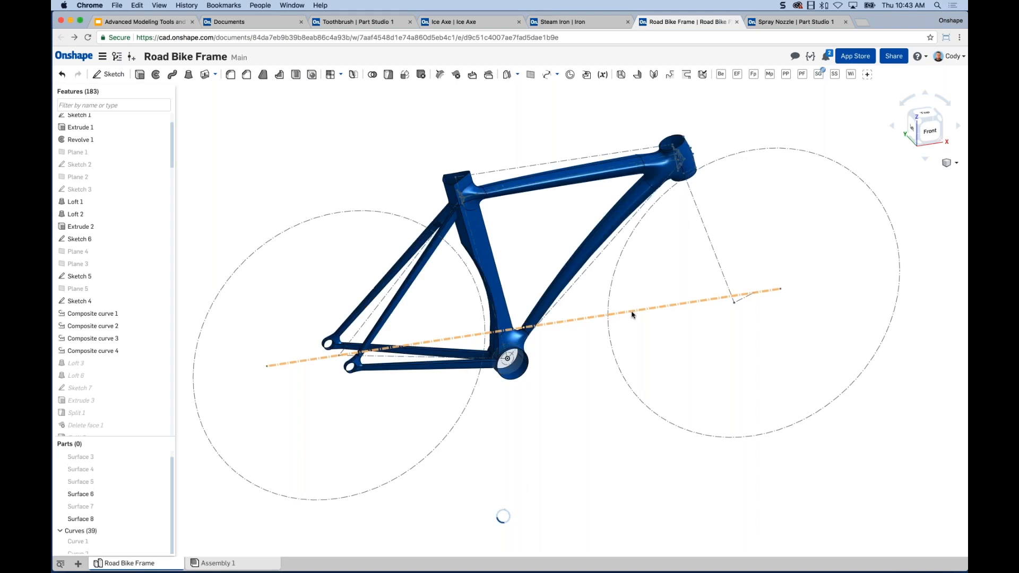
- Examine the surfaces joining the seat tube, top tube and seat stays on the Road Bike Frame
right_drag(630, 314, 462, 116)
scroll(450, 132, up, 5)
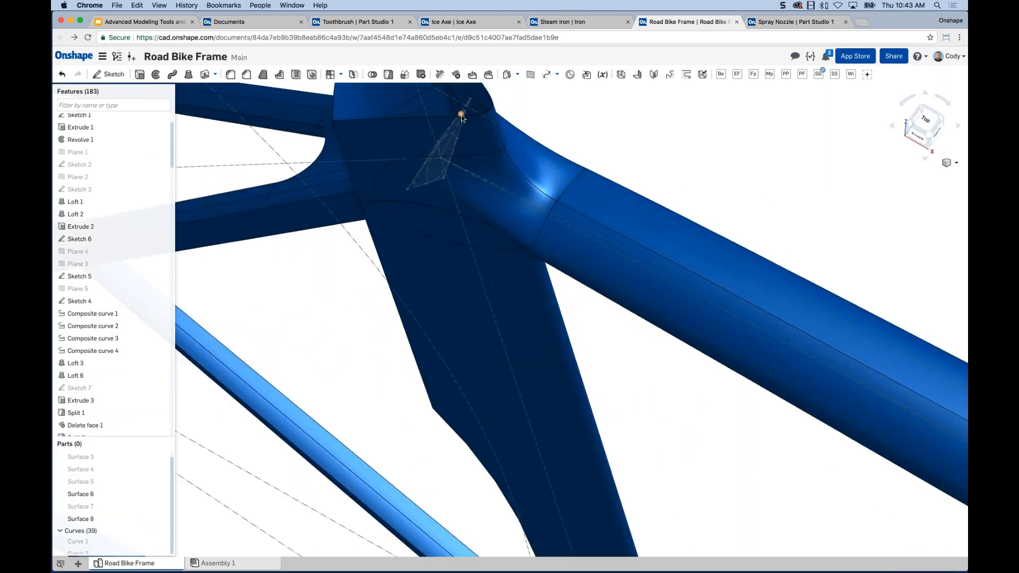
right_drag(453, 117, 453, 120)
middle_drag(452, 120, 466, 208)
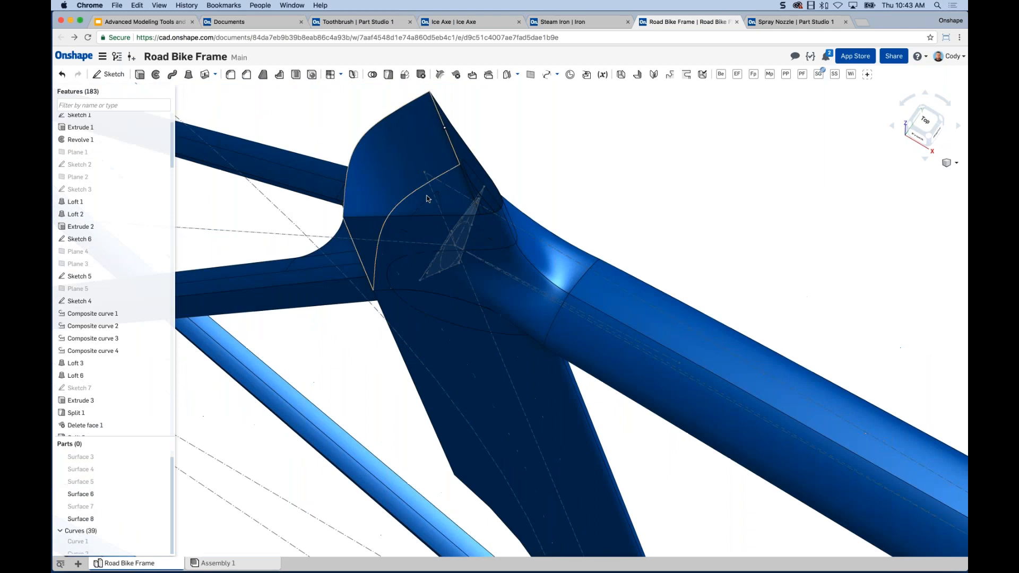
scroll(433, 206, up, 1)
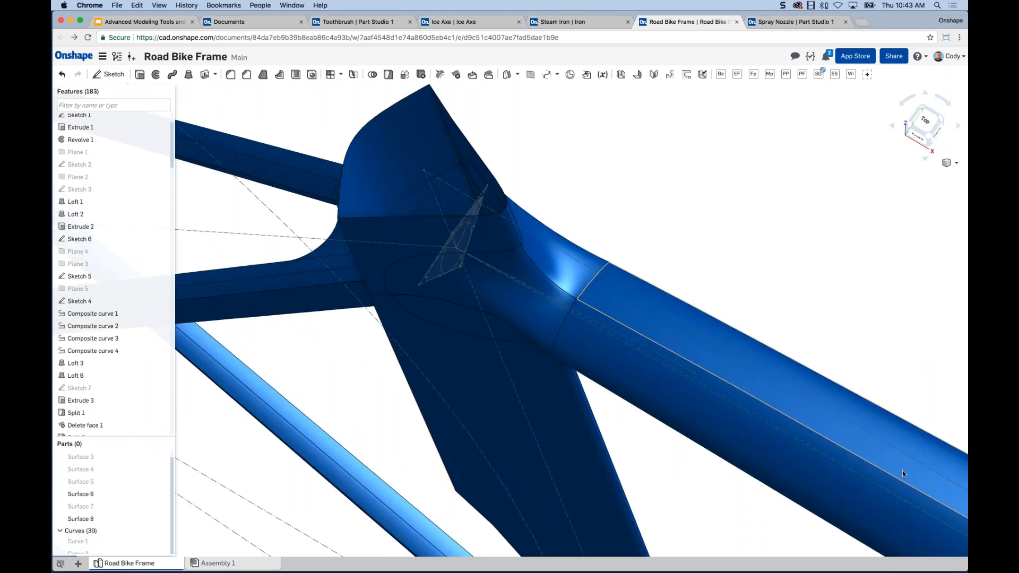
scroll(610, 484, down, 2)
middle_drag(637, 468, 527, 305)
scroll(528, 304, down, 2)
scroll(547, 346, down, 2)
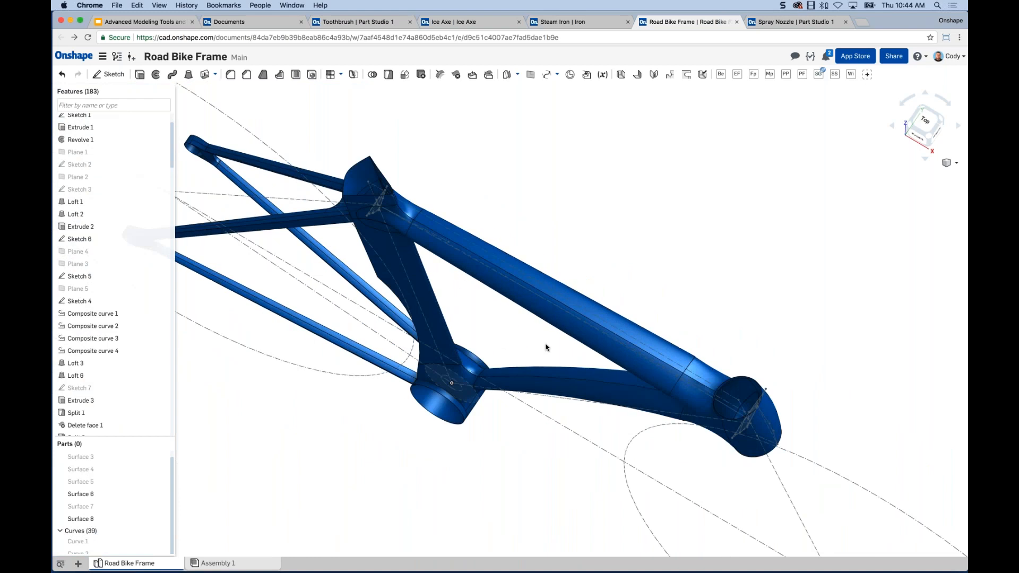
- Thicken Surface 6 of the bike's main frame as a new part, 1 mm in direction 1 and 0 mm in direction 2
key(shift+7)
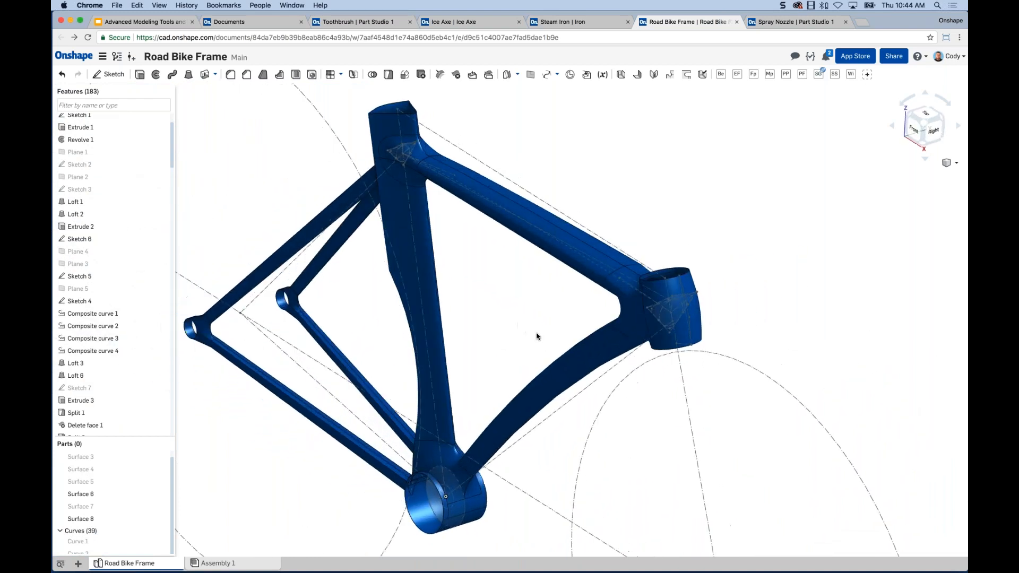
scroll(649, 214, down, 2)
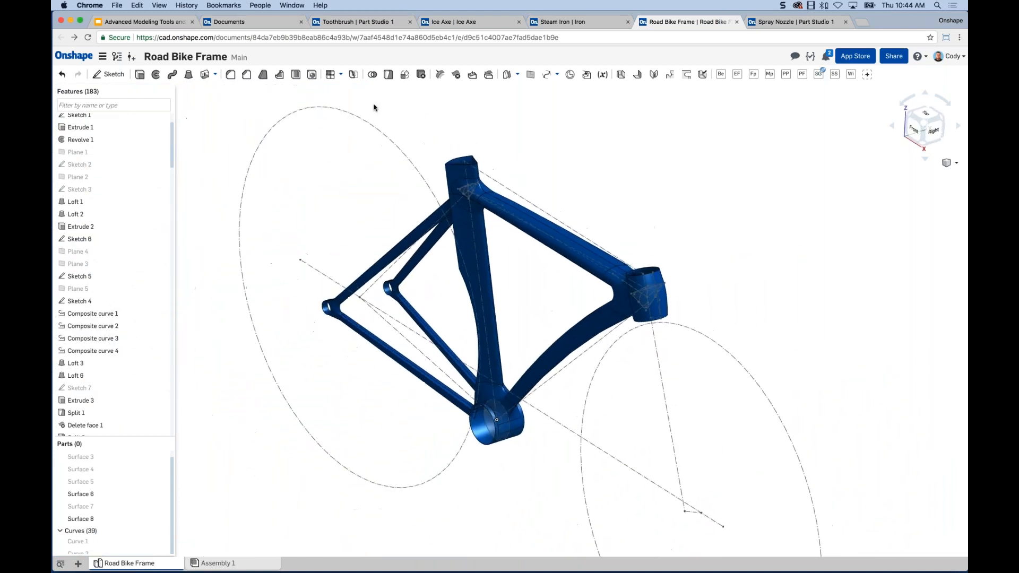
click(207, 79)
click(258, 163)
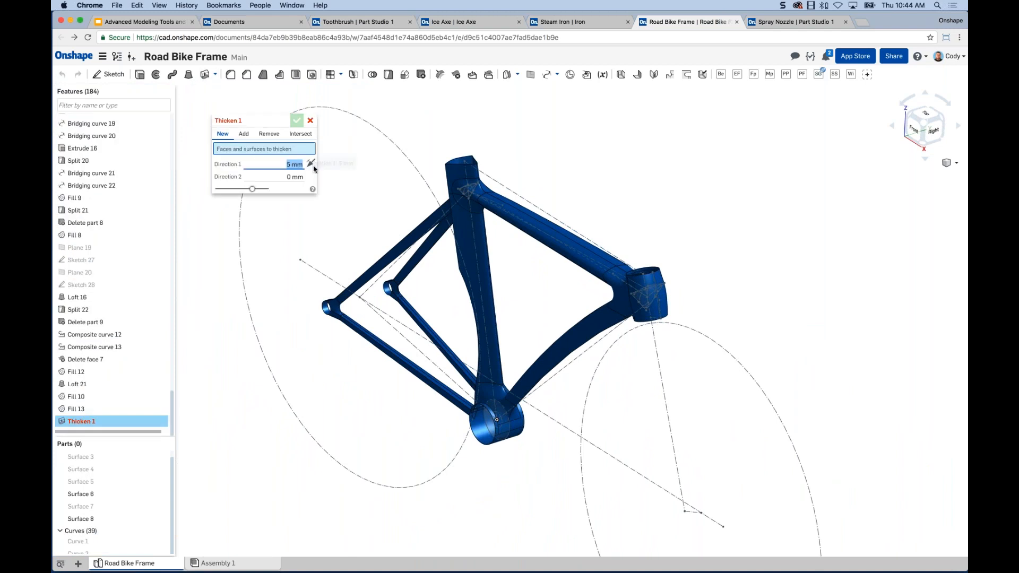
text(1)
key(Return)
click(484, 190)
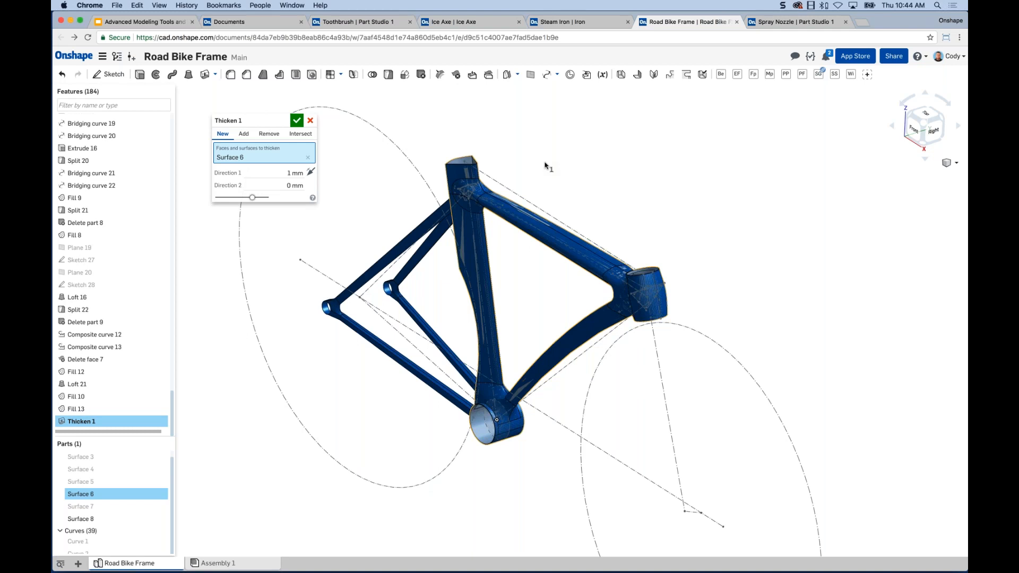
click(297, 121)
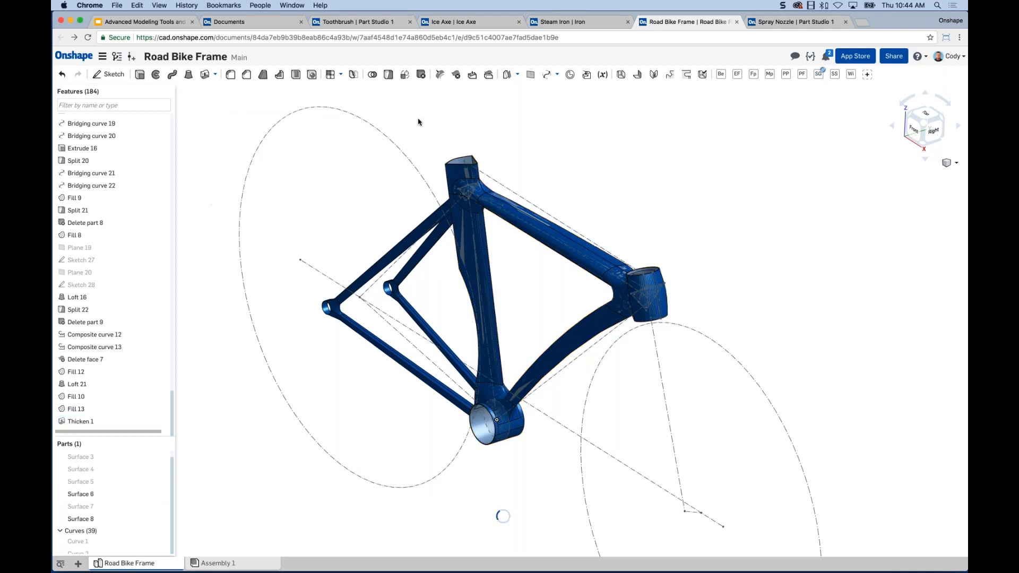
- Hide Surface 6 and inspect the thickened wall at the open end of the seat tube and the whole main frame
right_drag(417, 149, 457, 191)
scroll(457, 191, up, 10)
right_drag(372, 240, 371, 287)
scroll(371, 288, down, 4)
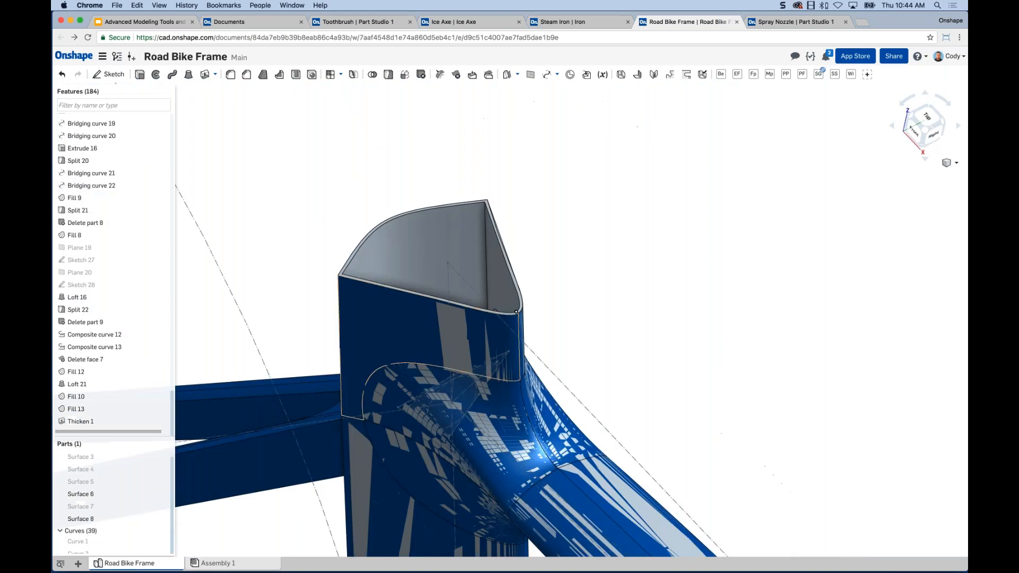
click(162, 495)
scroll(516, 418, down, 5)
mouse_move(466, 297)
right_down()
mouse_move(514, 279)
mouse_move(471, 288)
right_up()
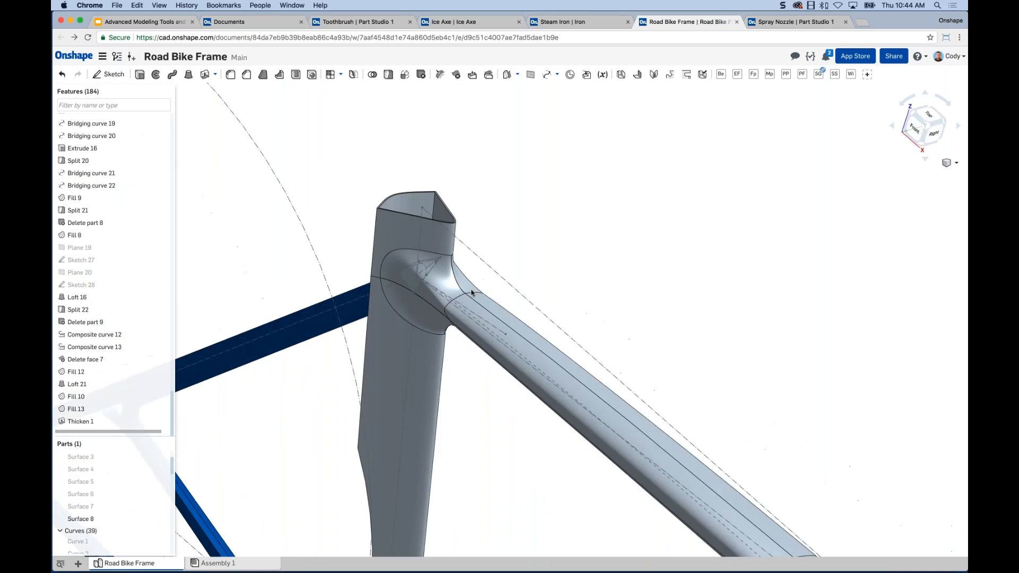
scroll(471, 289, down, 6)
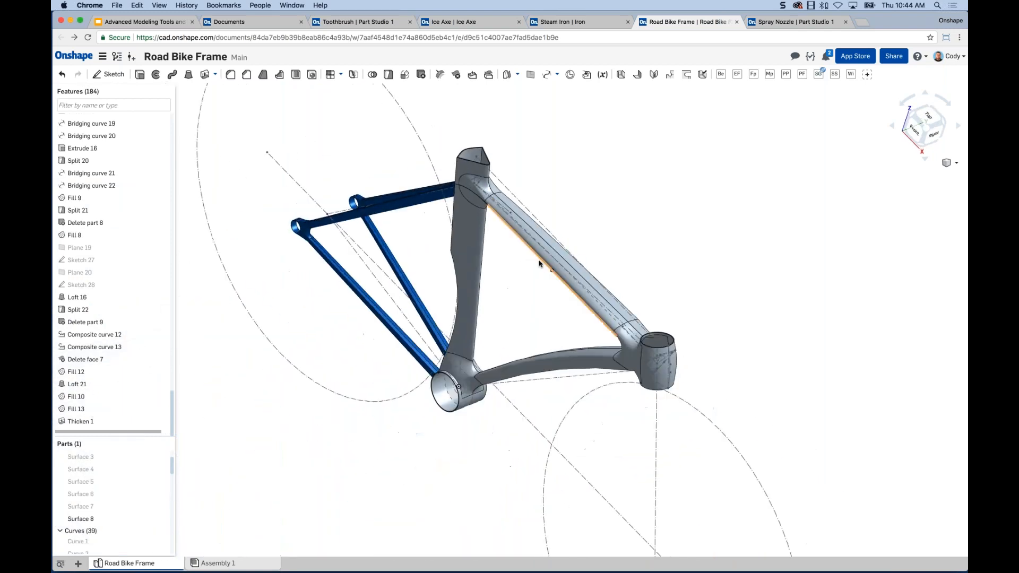
mouse_move(536, 264)
right_down()
mouse_move(528, 257)
mouse_move(537, 274)
mouse_move(597, 227)
right_up()
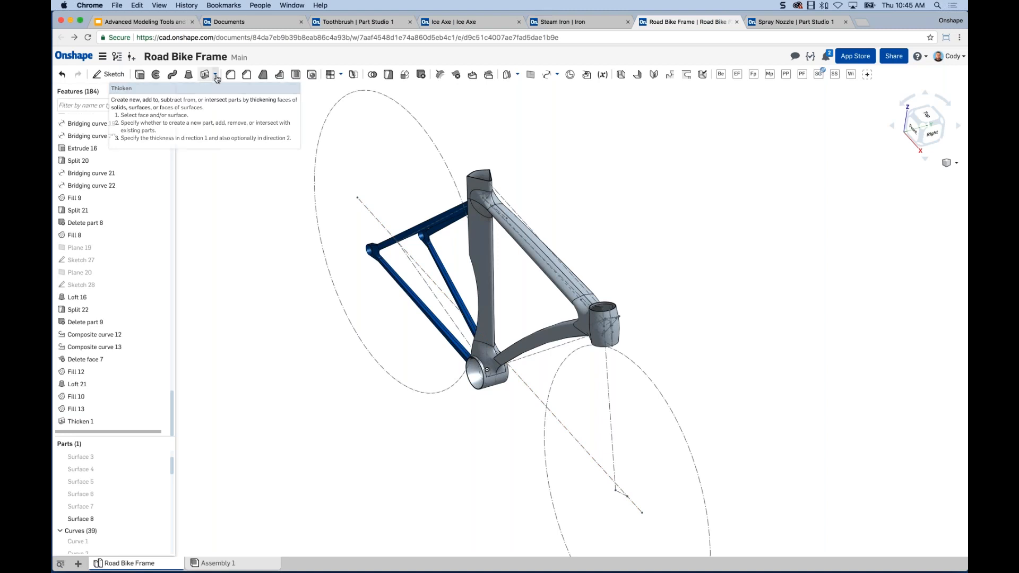
- Switch to the Steam Iron document, reload it, and roll its feature history back to just before Enclose 1
click(563, 22)
key(super+r)
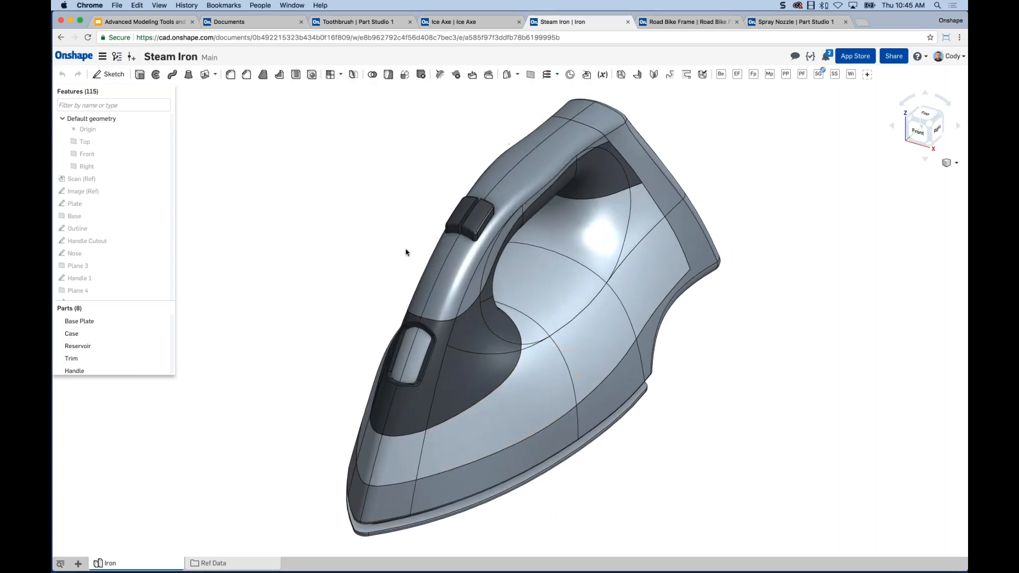
scroll(131, 236, down, 3)
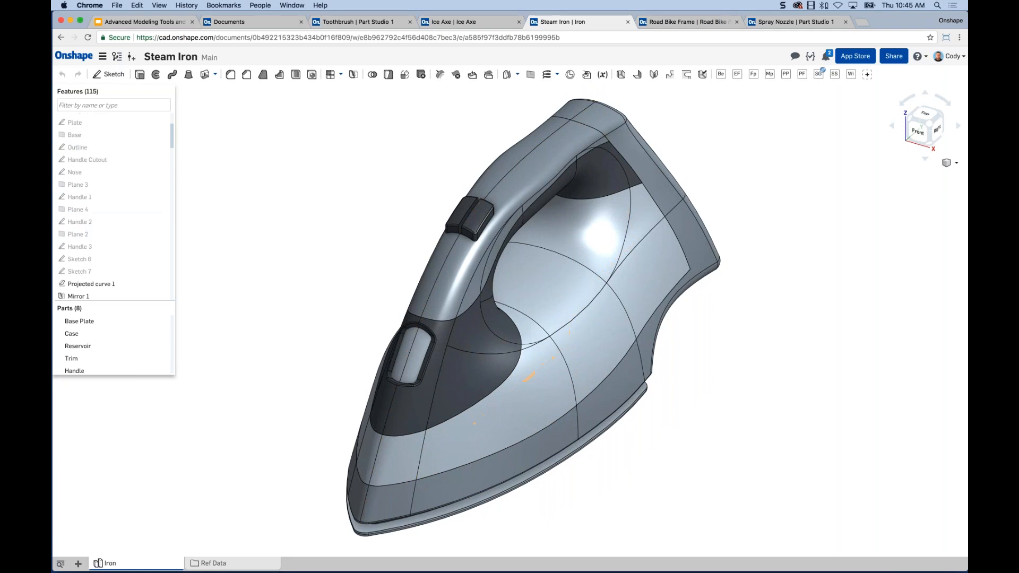
click(141, 106)
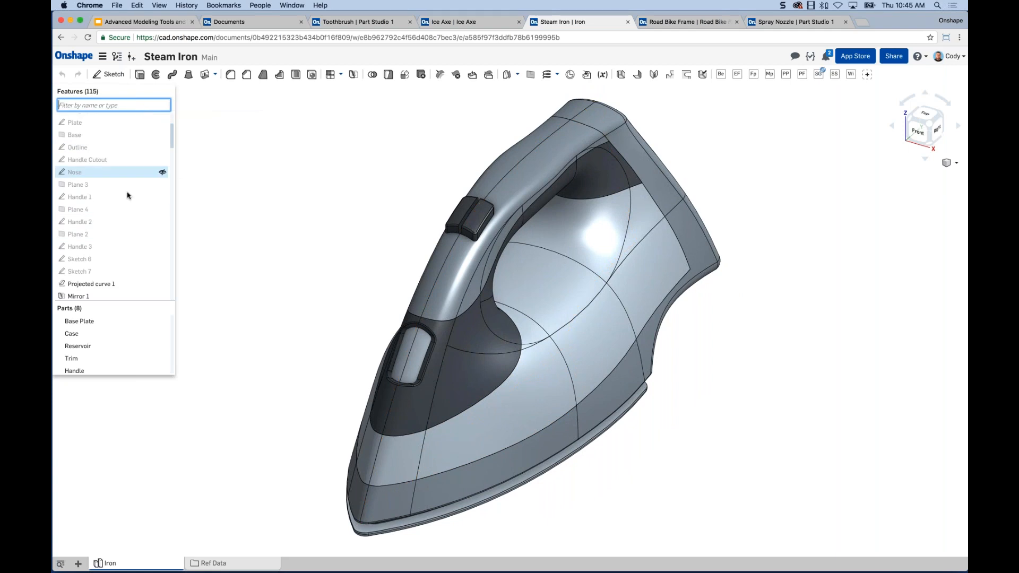
scroll(129, 196, down, 3)
click(172, 159)
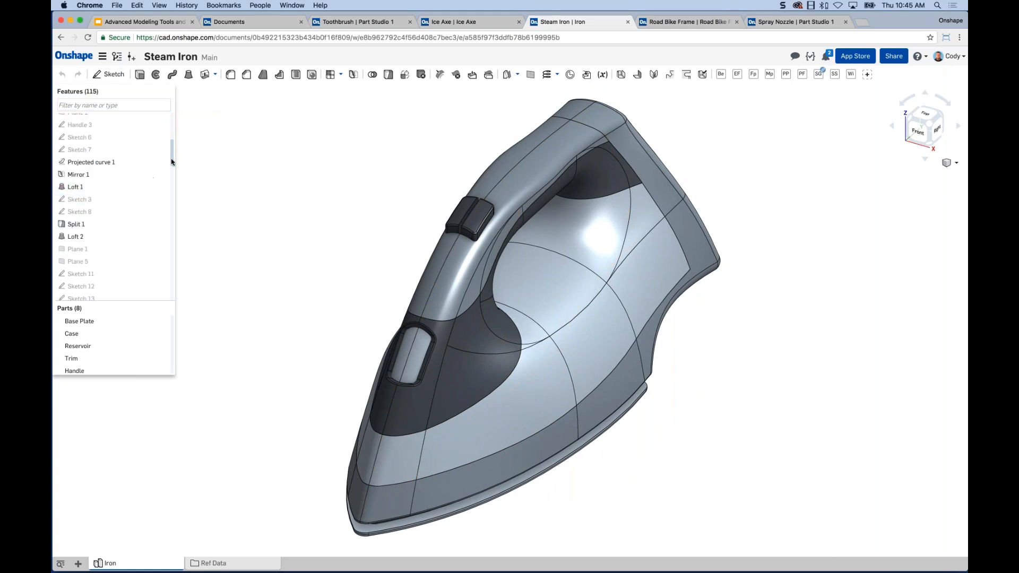
mouse_move(172, 159)
mouse_down()
mouse_move(171, 228)
mouse_move(160, 232)
mouse_up()
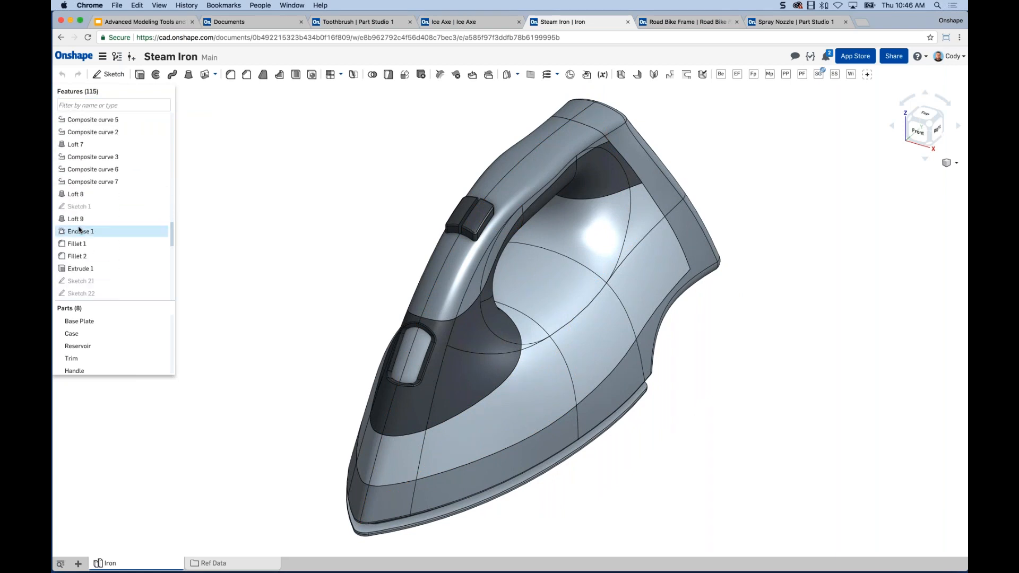
right_click(82, 226)
click(109, 300)
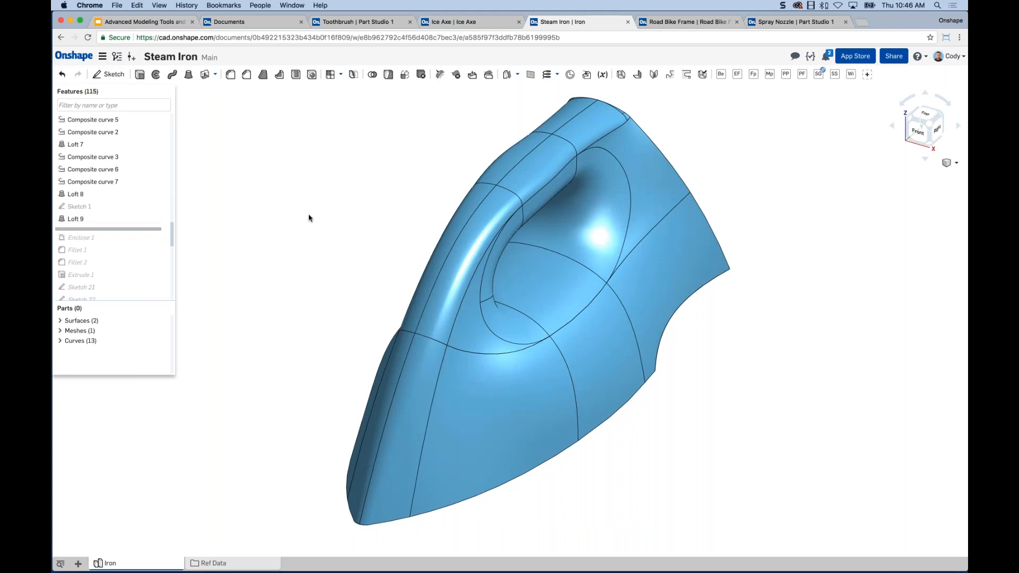
- Examine the iron's surface body and highlight Loft 7 around the handle opening to check how it was built
middle_drag(349, 234, 439, 241)
scroll(439, 241, down, 2)
right_drag(401, 223, 424, 237)
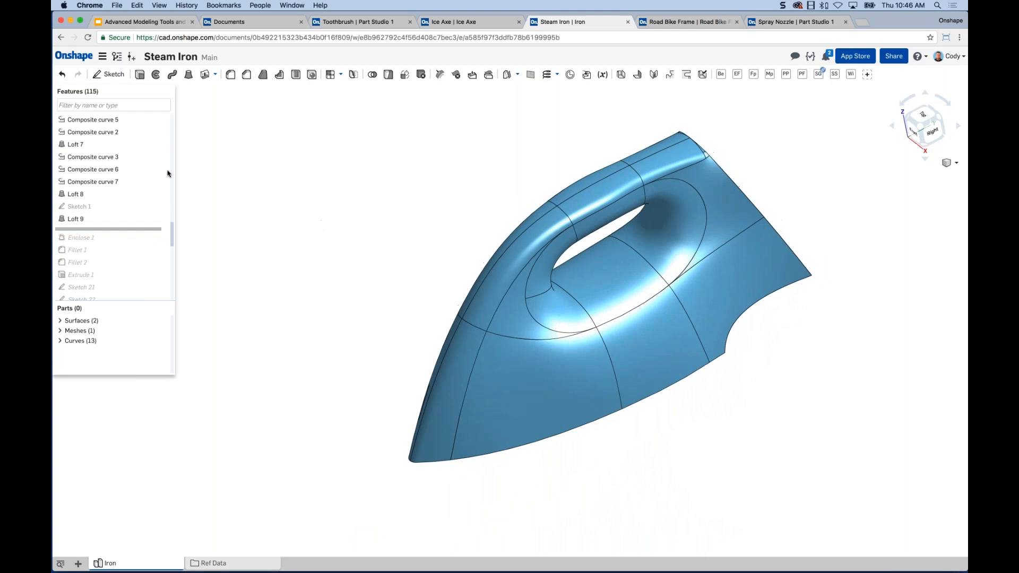
click(100, 145)
right_drag(355, 203, 321, 198)
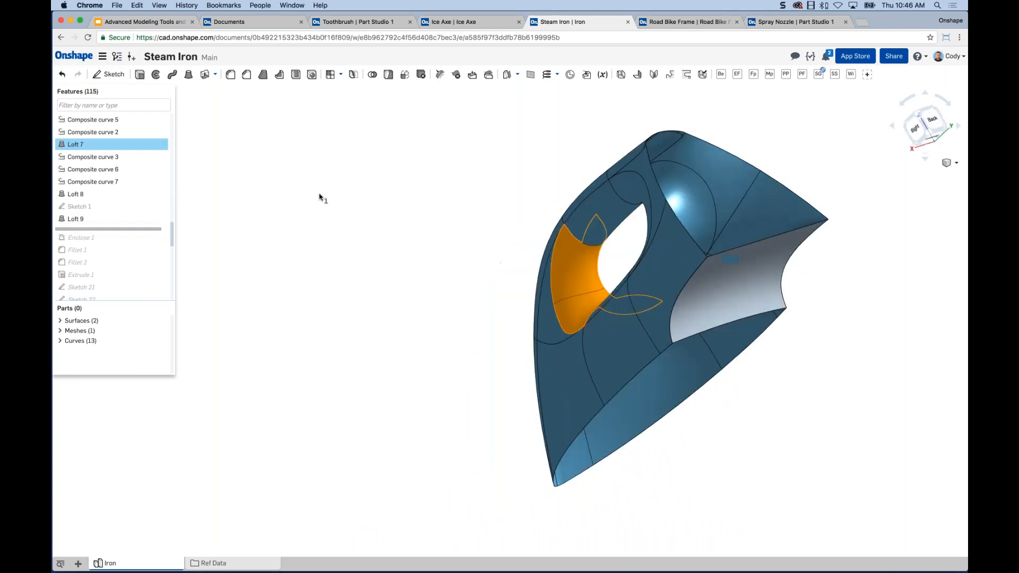
click(190, 227)
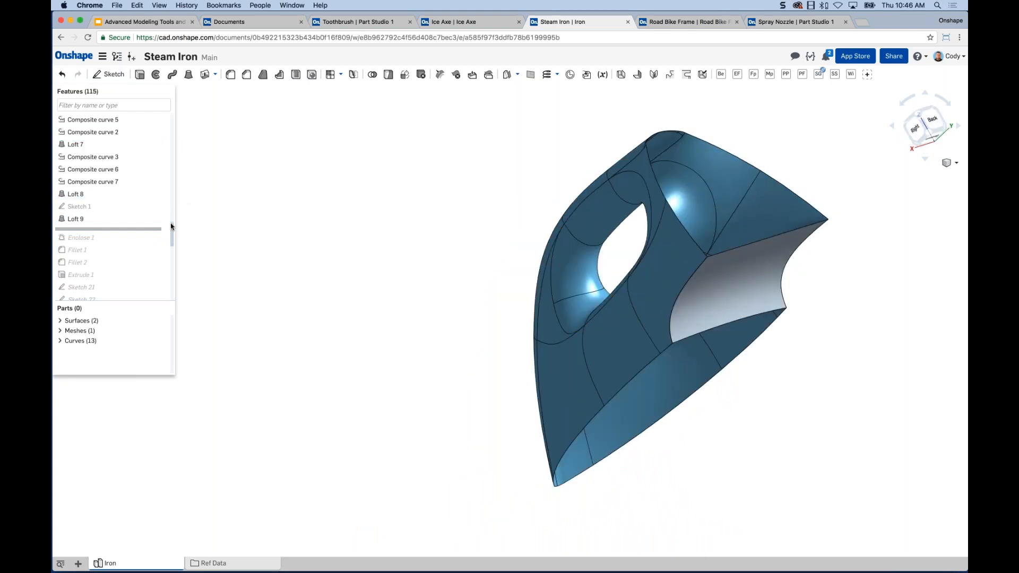
scroll(170, 227, up, 5)
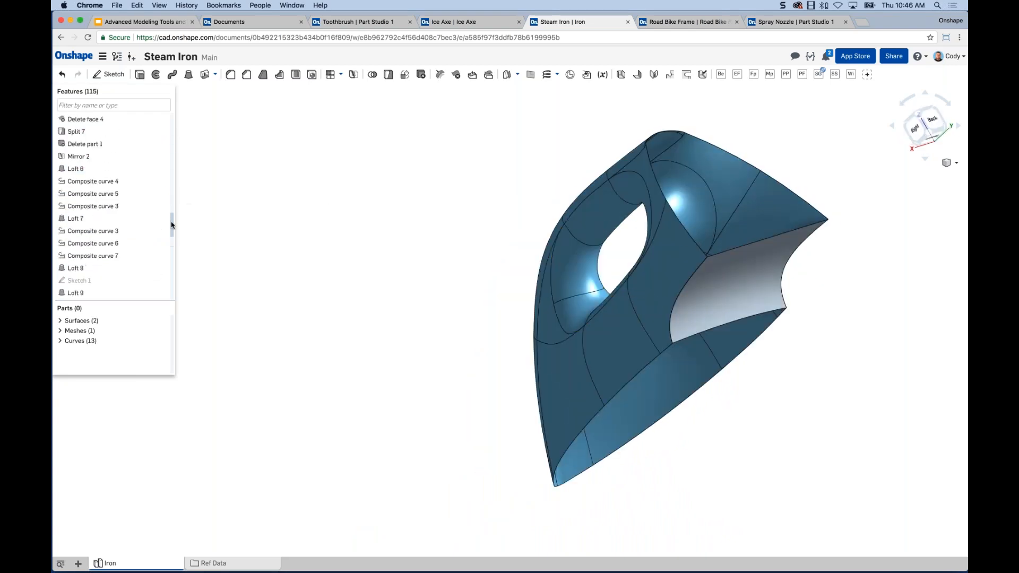
drag(171, 215, 172, 234)
right_drag(334, 255, 414, 253)
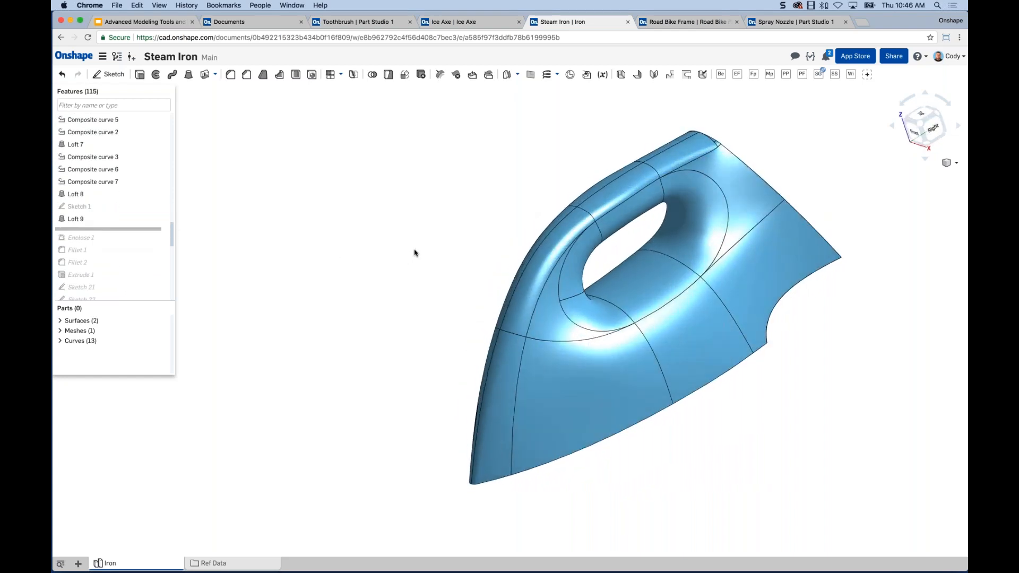
- Examine the open underside, the open handle end and the curved back surface of the iron
right_drag(415, 253, 584, 343)
scroll(631, 369, up, 3)
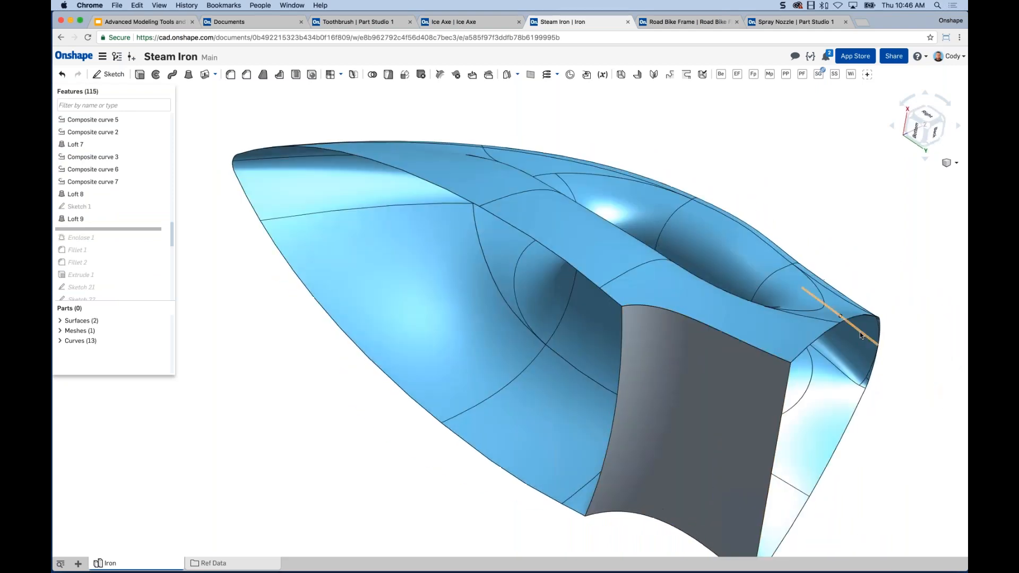
right_drag(868, 334, 894, 375)
scroll(735, 317, down, 5)
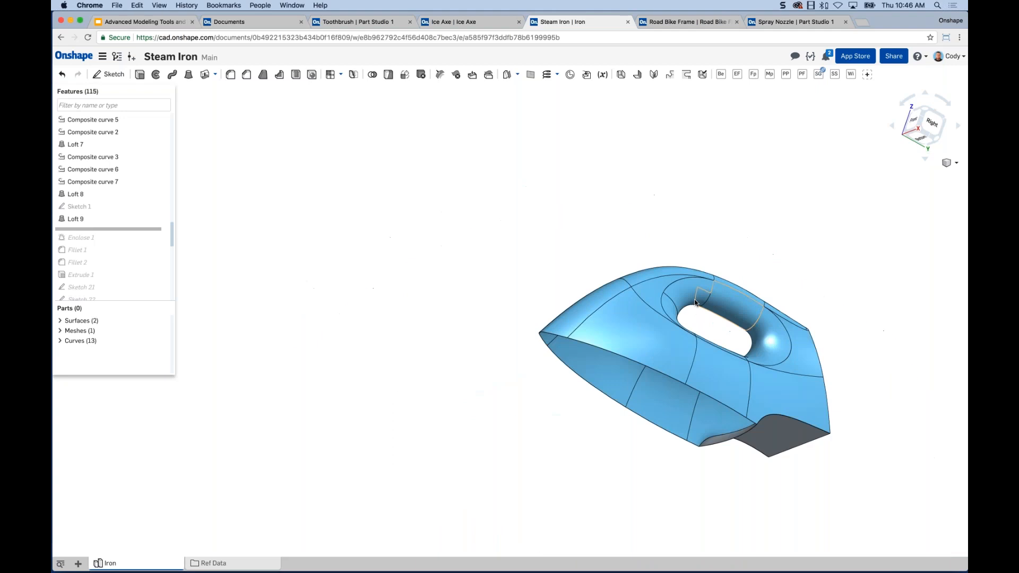
right_drag(711, 325, 685, 358)
scroll(637, 339, up, 5)
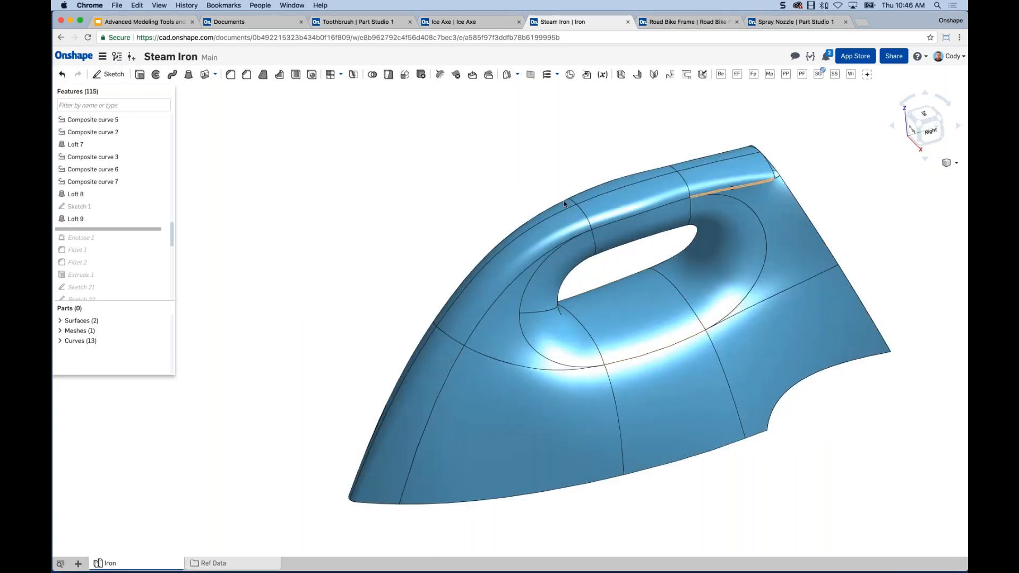
right_drag(621, 343, 627, 302)
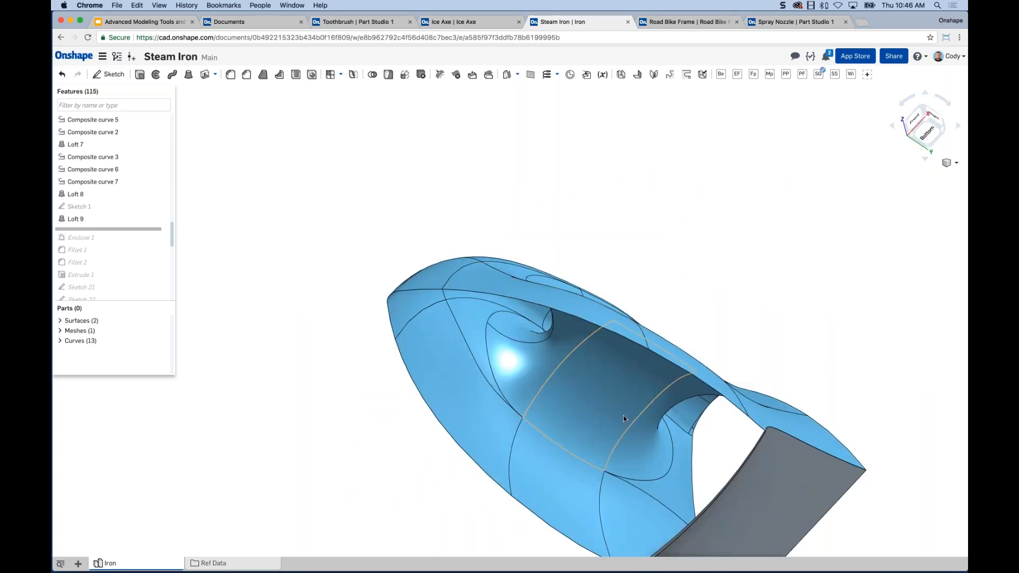
right_drag(619, 332, 619, 271)
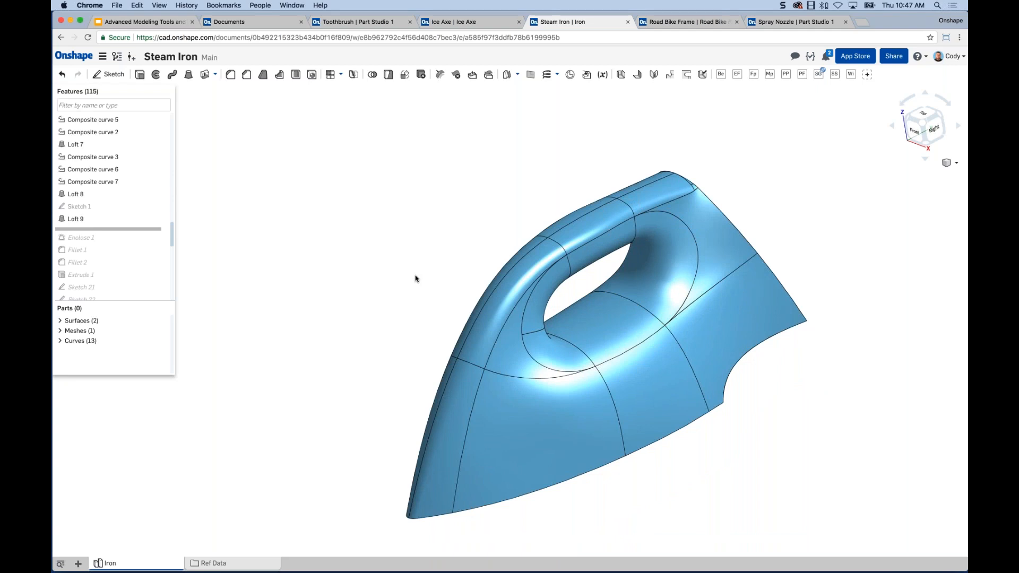
right_drag(416, 278, 538, 324)
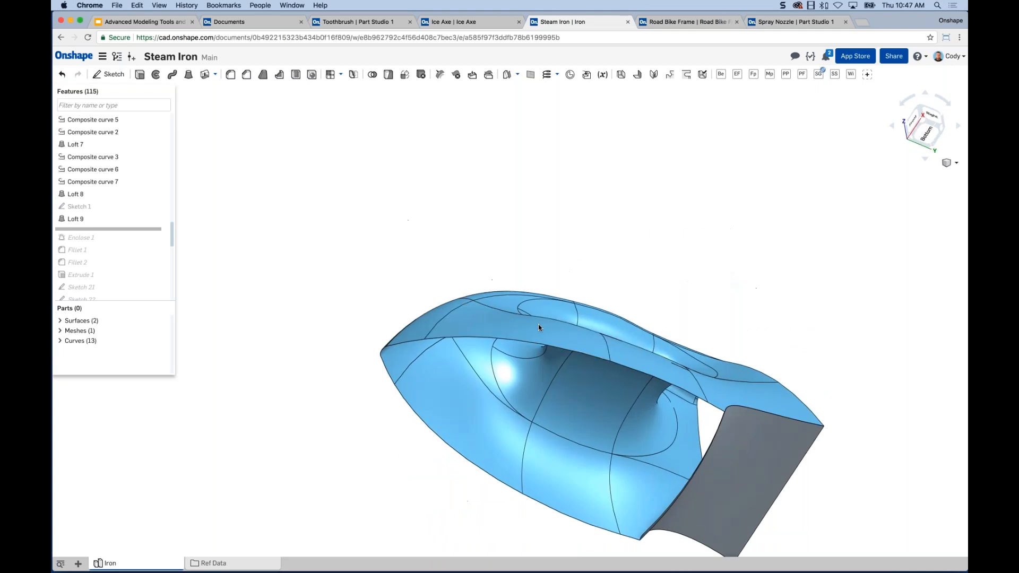
mouse_move(650, 361)
right_down()
mouse_move(763, 340)
mouse_move(810, 343)
right_up()
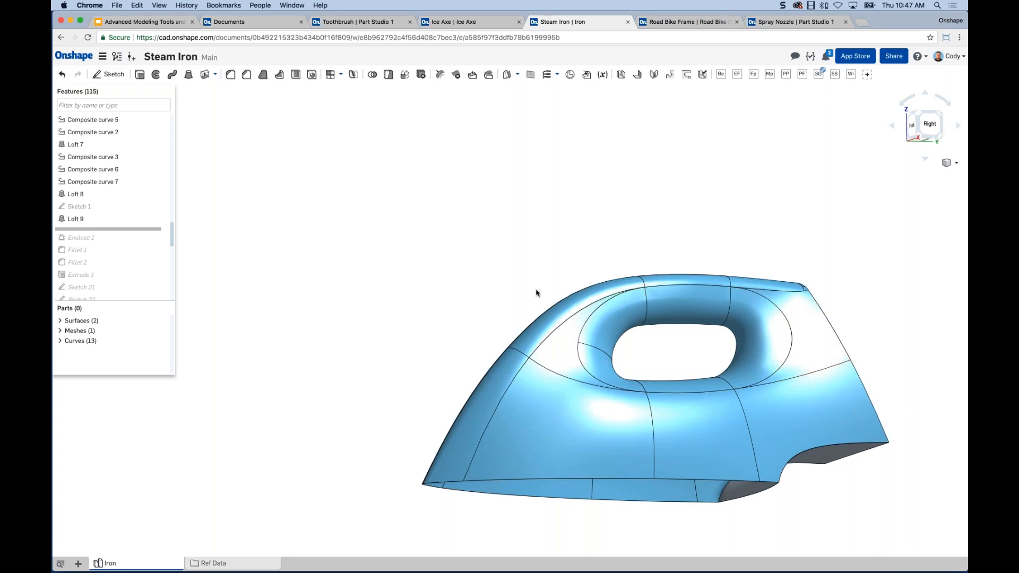
scroll(505, 258, down, 2)
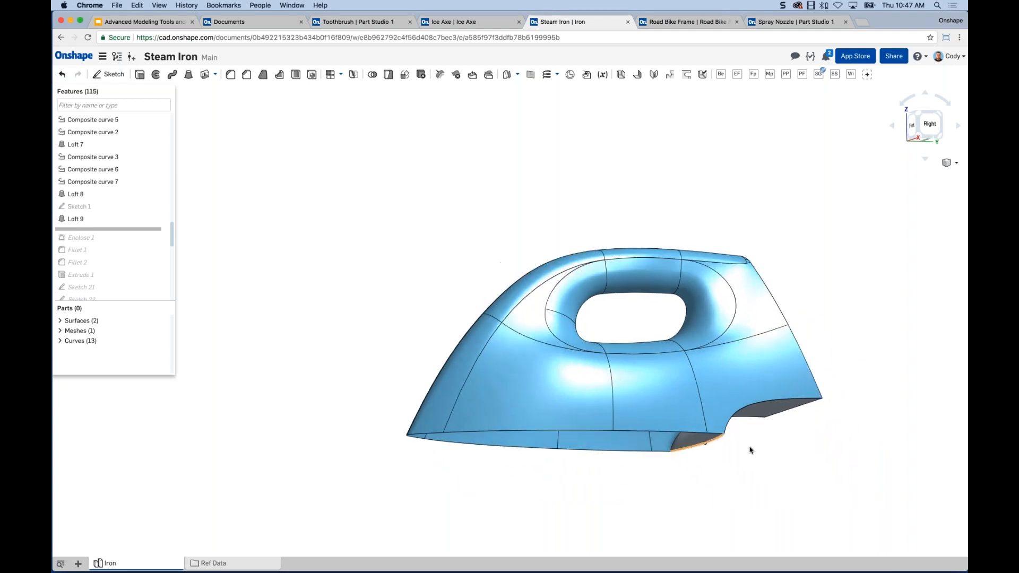
mouse_move(744, 421)
right_down()
mouse_move(739, 404)
mouse_move(757, 428)
right_up()
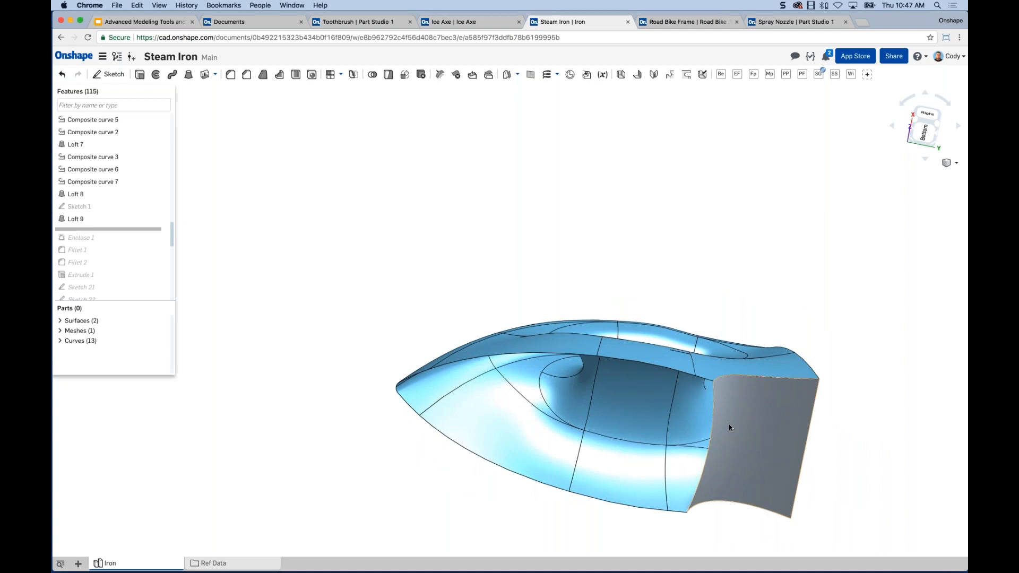
right_drag(491, 276, 530, 356)
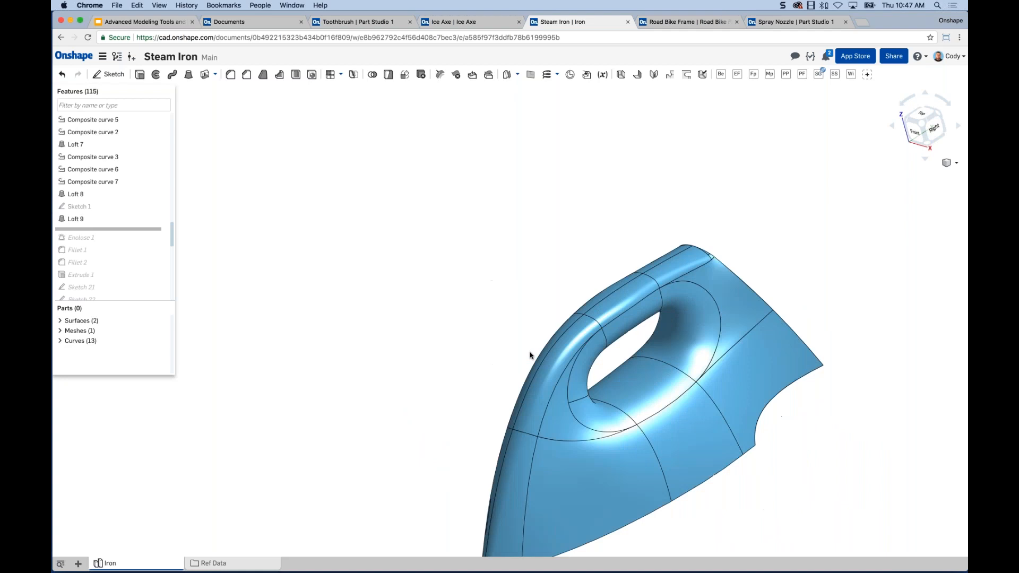
- Show the planes, highlight Plane 6 across the iron's open rear end, and clear the selection
key(p)
middle_drag(466, 224, 462, 135)
right_drag(456, 218, 485, 226)
right_drag(478, 356, 376, 259)
scroll(478, 384, up, 3)
click(442, 413)
key(space)
middle_drag(437, 233, 216, 253)
right_drag(216, 253, 159, 247)
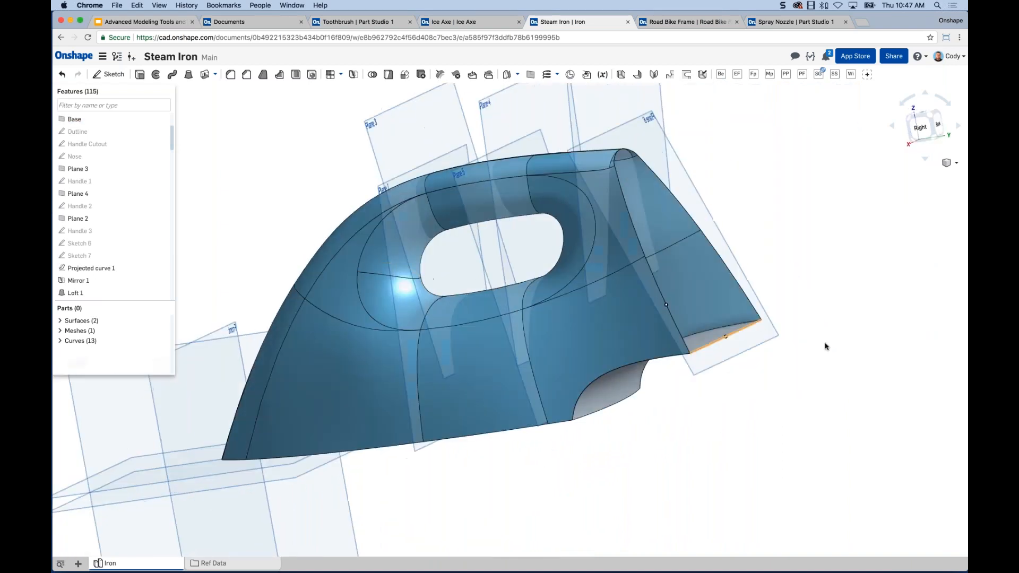
click(768, 339)
right_drag(724, 424, 743, 425)
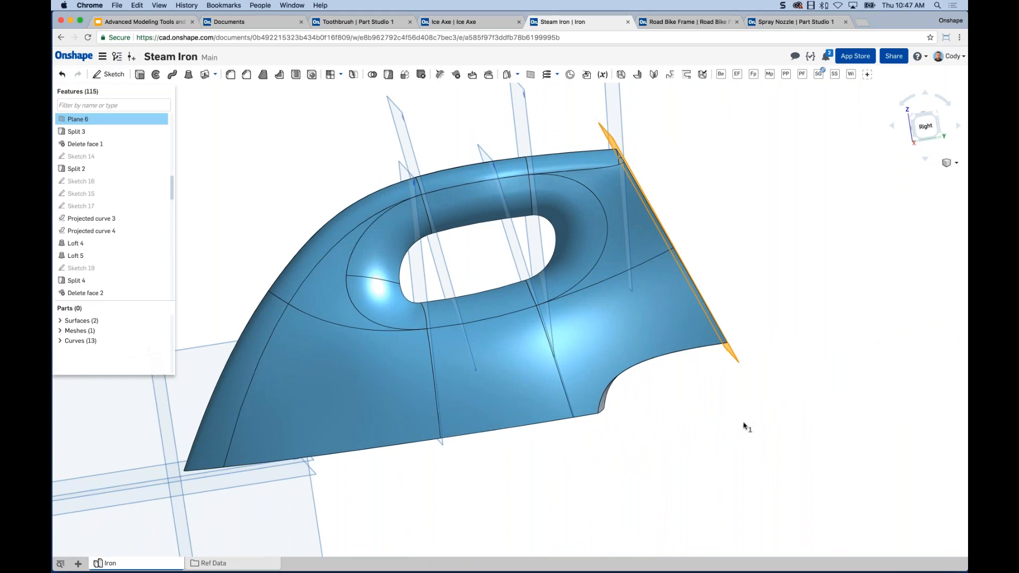
click(744, 424)
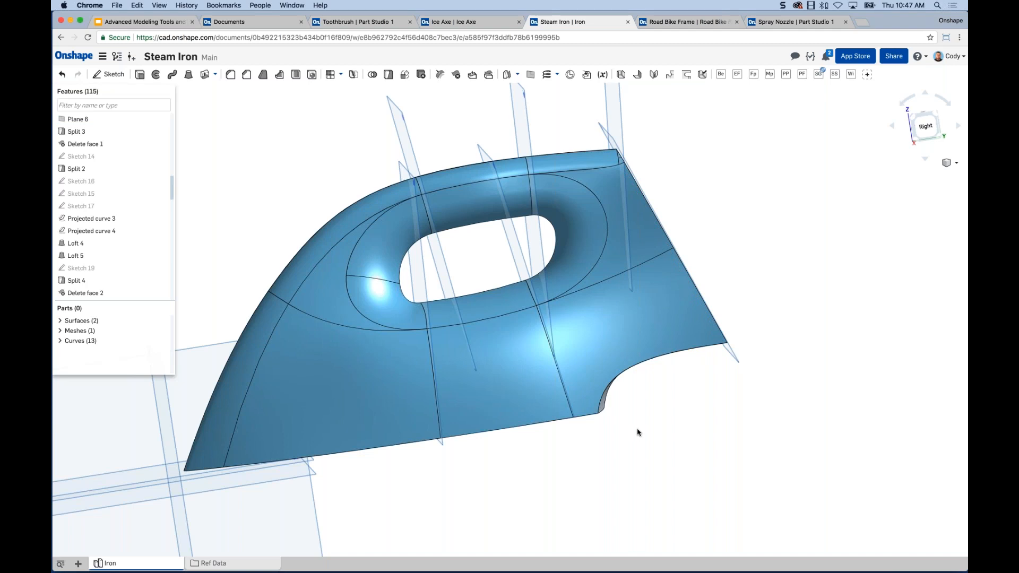
- Start an Enclose feature with the iron's main surface body and the curved Loft 9 face at the rear as entities
right_drag(638, 433, 717, 413)
middle_drag(716, 413, 764, 413)
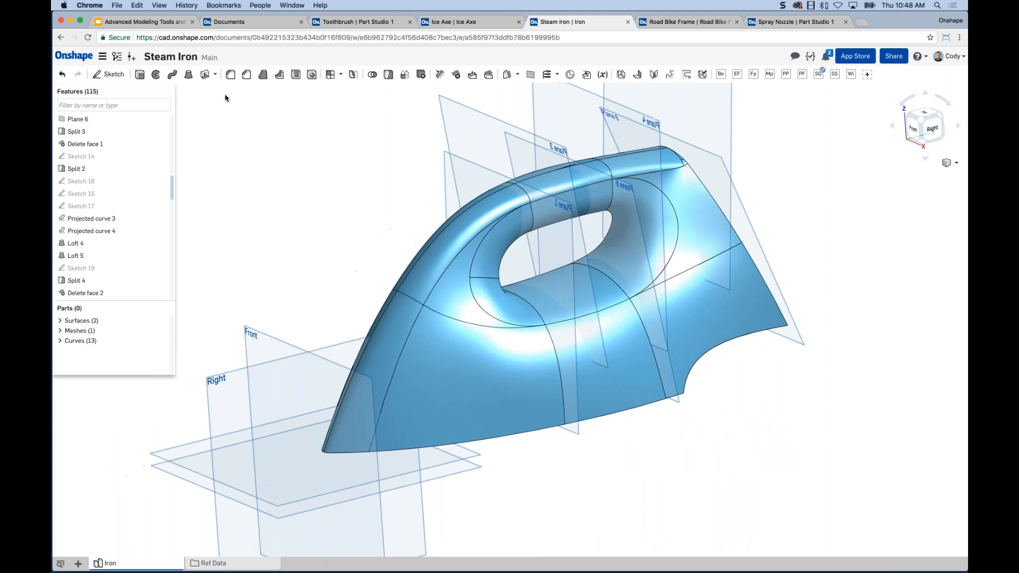
click(215, 77)
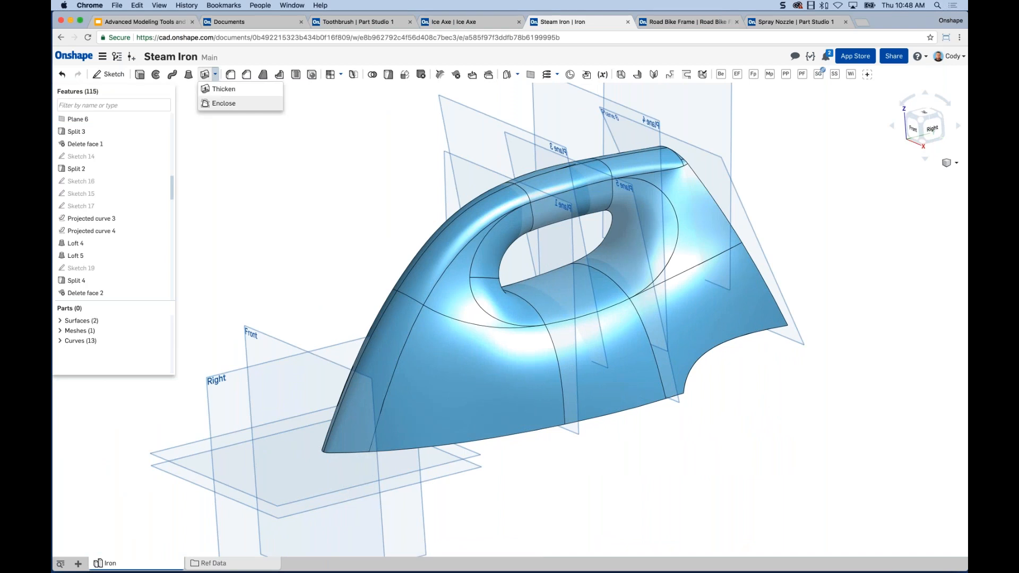
click(229, 104)
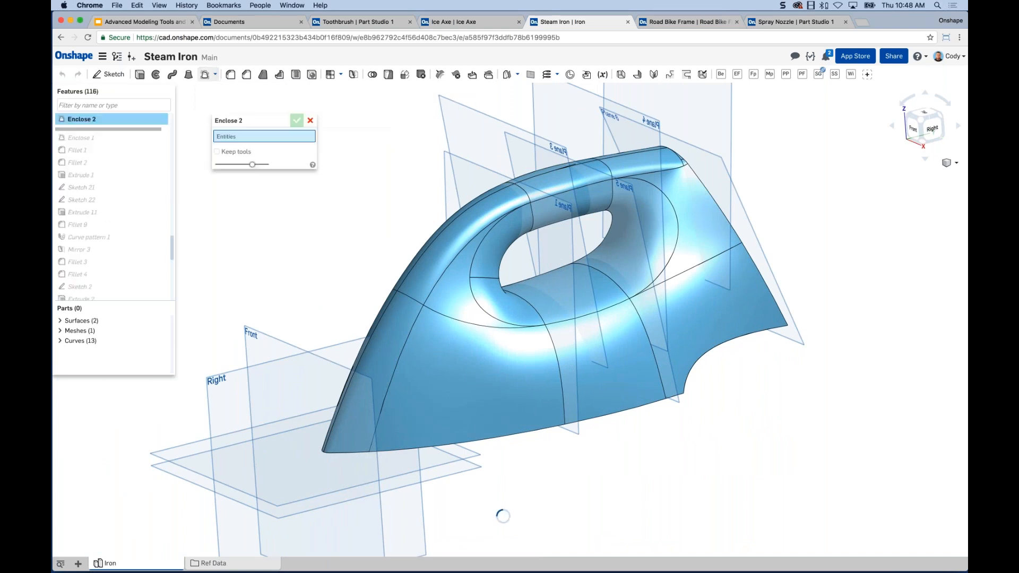
click(408, 275)
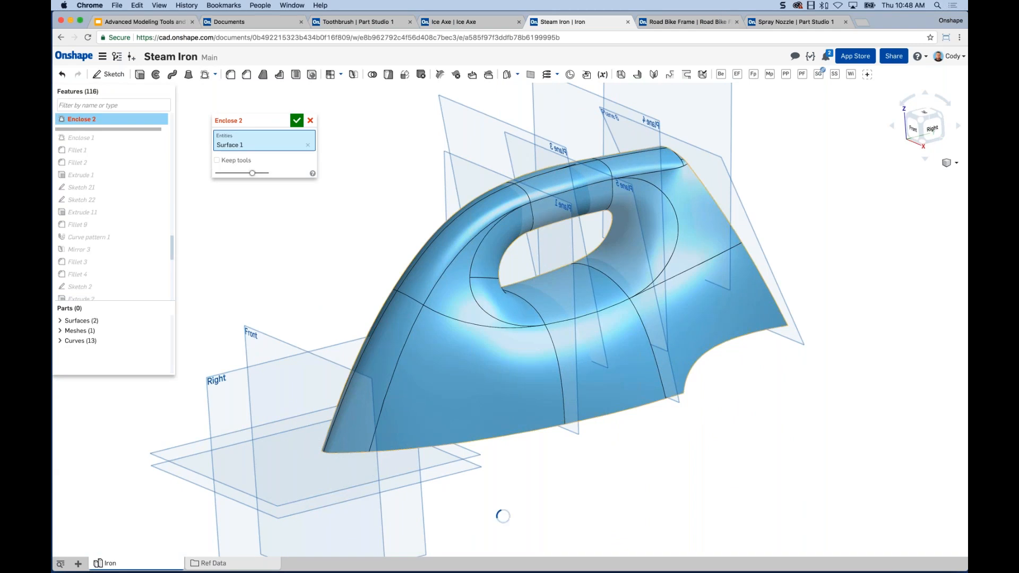
right_drag(724, 433, 695, 404)
click(697, 404)
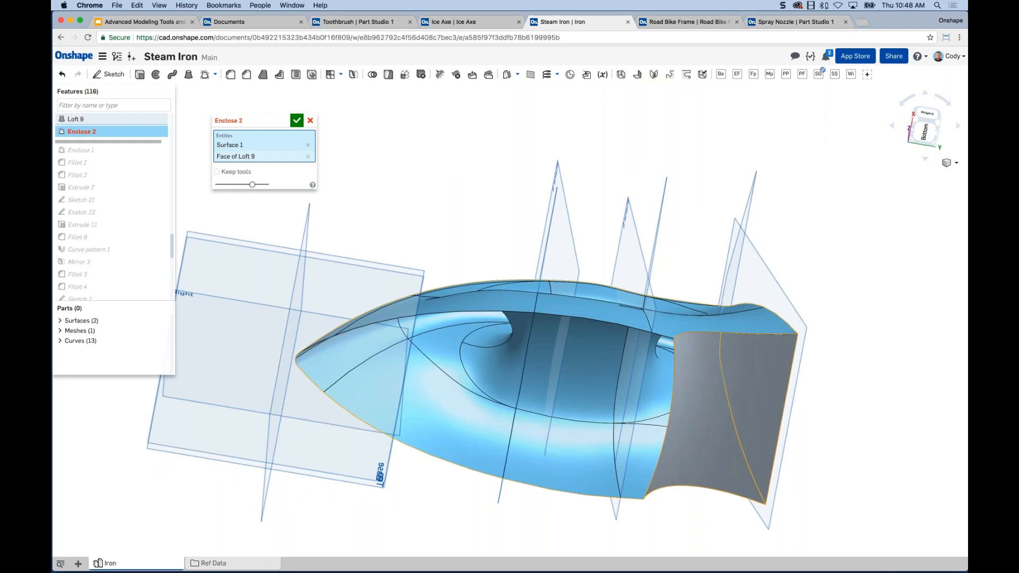
- Add Plane 6 and the Base plane to the Enclose entities to cap the iron's open rear end and underside
mouse_move(886, 334)
right_down()
mouse_move(900, 401)
mouse_move(885, 353)
right_up()
click(771, 292)
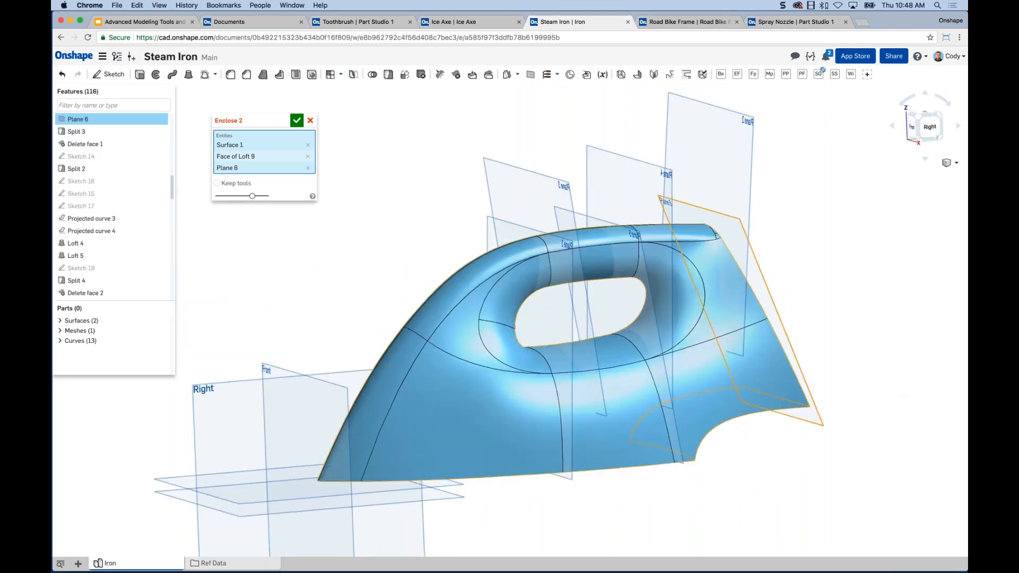
scroll(889, 311, down, 2)
right_drag(888, 310, 355, 418)
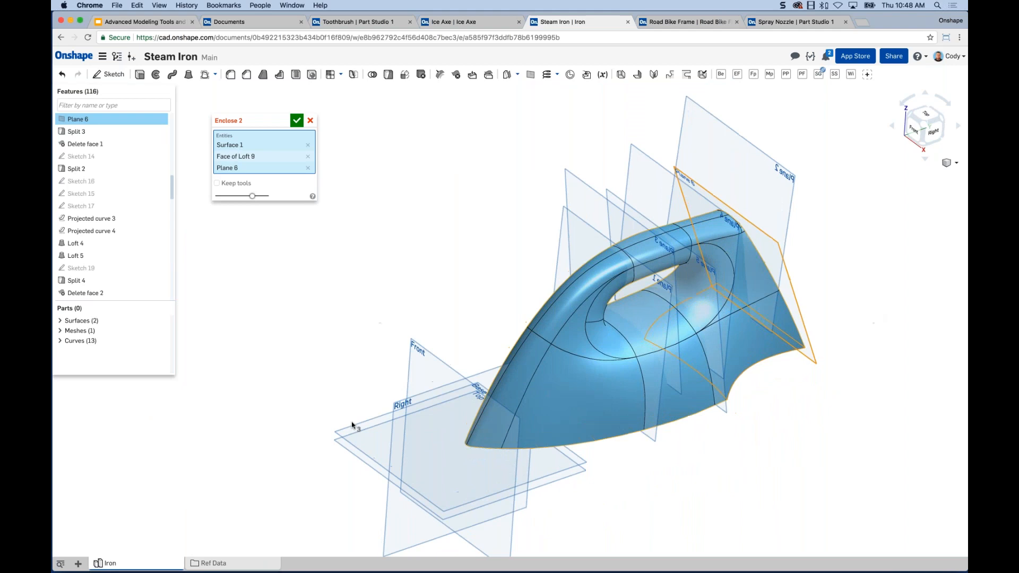
click(352, 426)
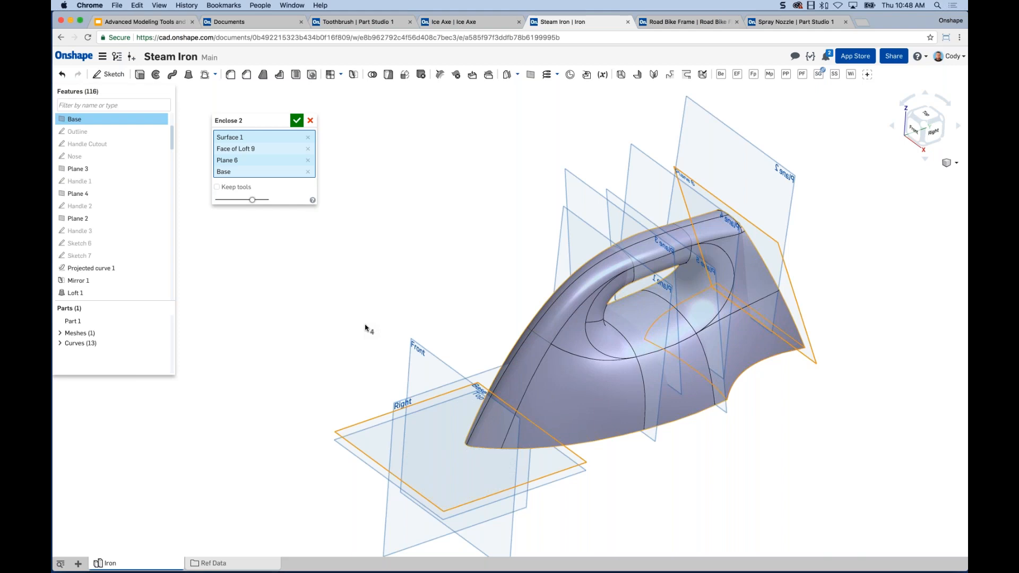
- Check the enclosed preview from all sides, accept the Enclose feature without keeping the tools, and hide all planes
right_drag(366, 328, 509, 431)
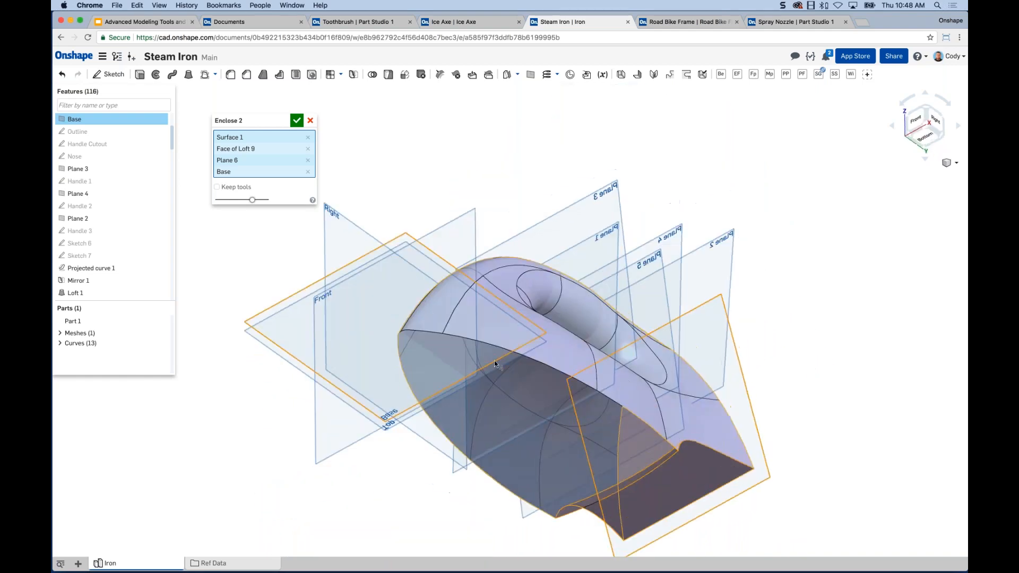
right_drag(581, 348, 616, 403)
right_click(618, 407)
click(534, 166)
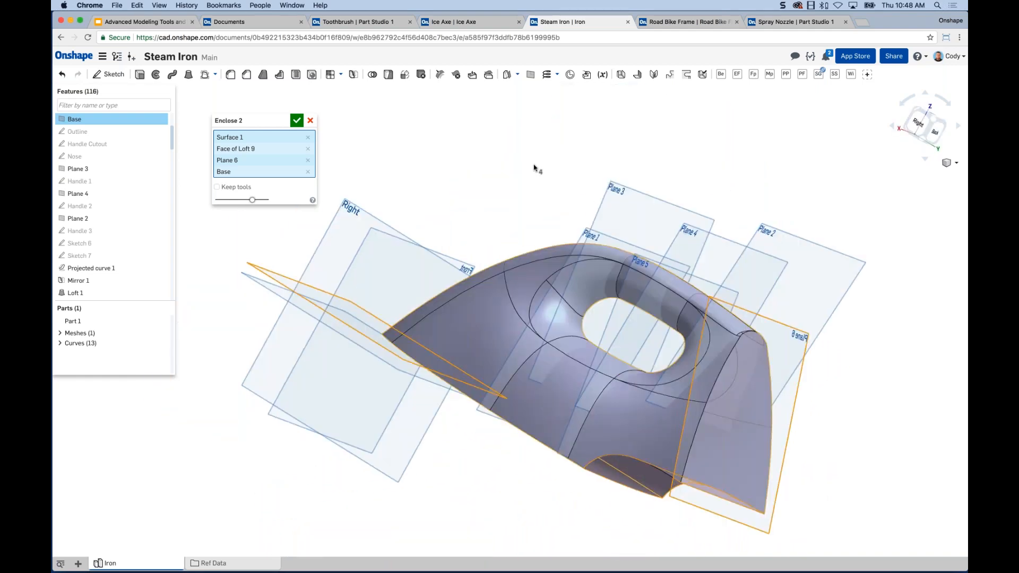
right_drag(535, 166, 579, 204)
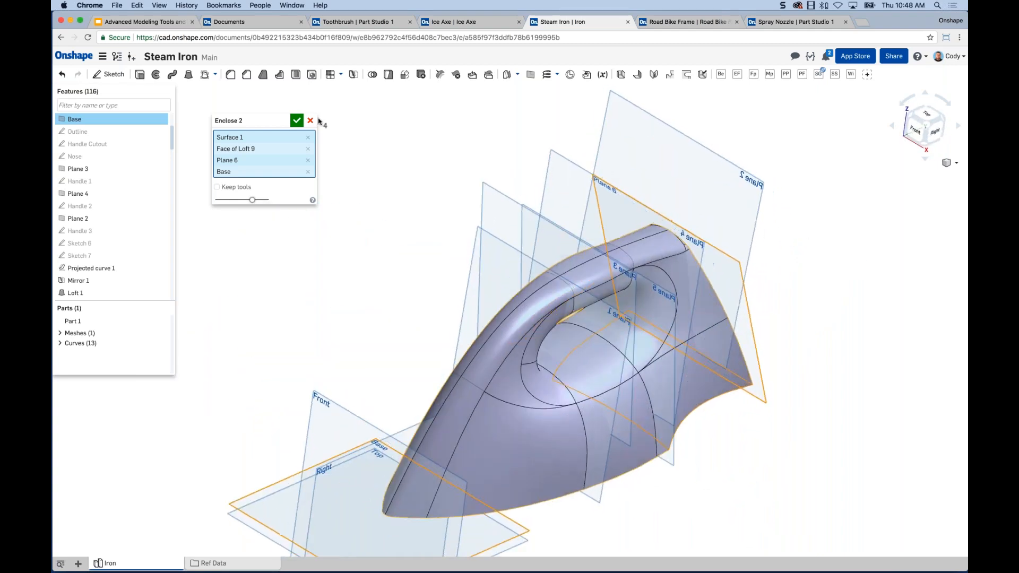
click(297, 121)
middle_drag(505, 267, 496, 237)
key(p)
- Section the iron along the Right plane to inspect its interior, and close the section view
scroll(150, 173, up, 10)
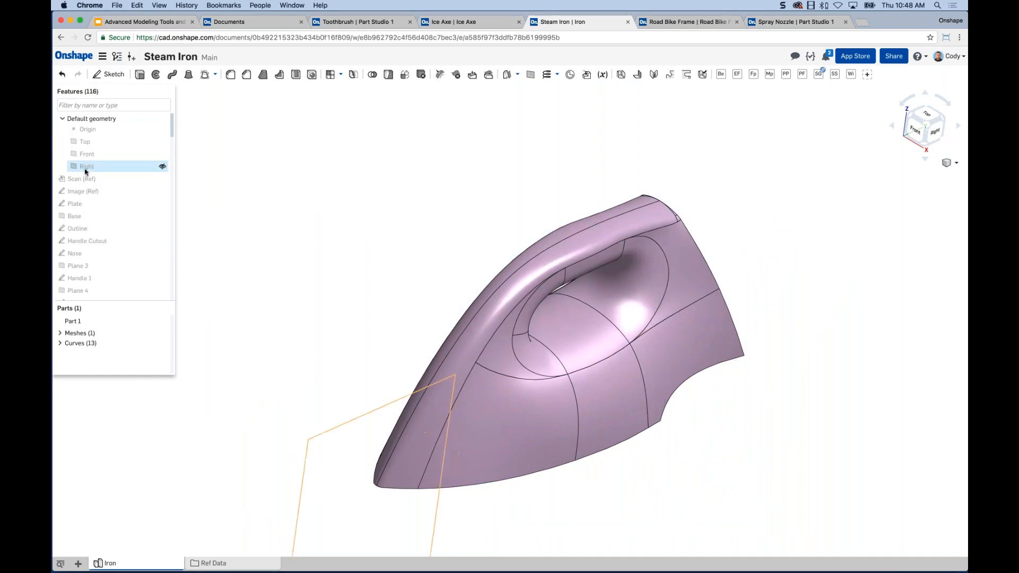
click(84, 166)
click(956, 163)
click(921, 342)
right_drag(821, 312, 800, 297)
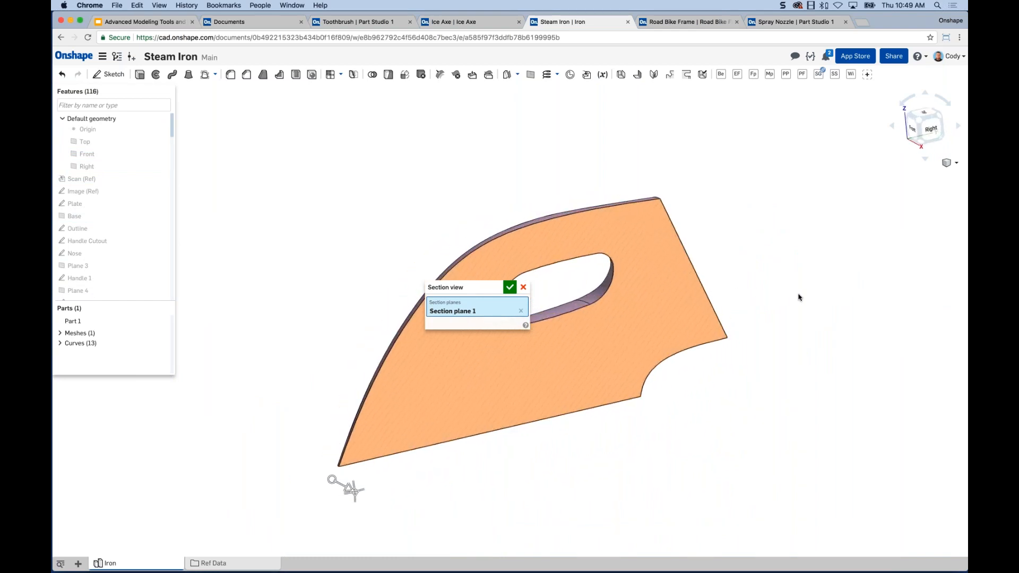
click(523, 287)
right_drag(425, 177, 501, 251)
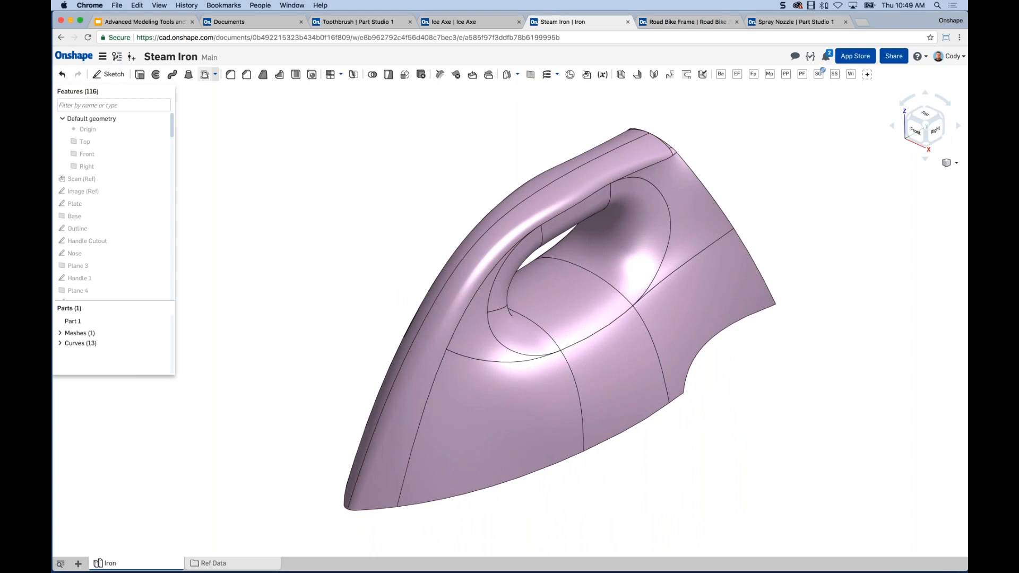
click(216, 74)
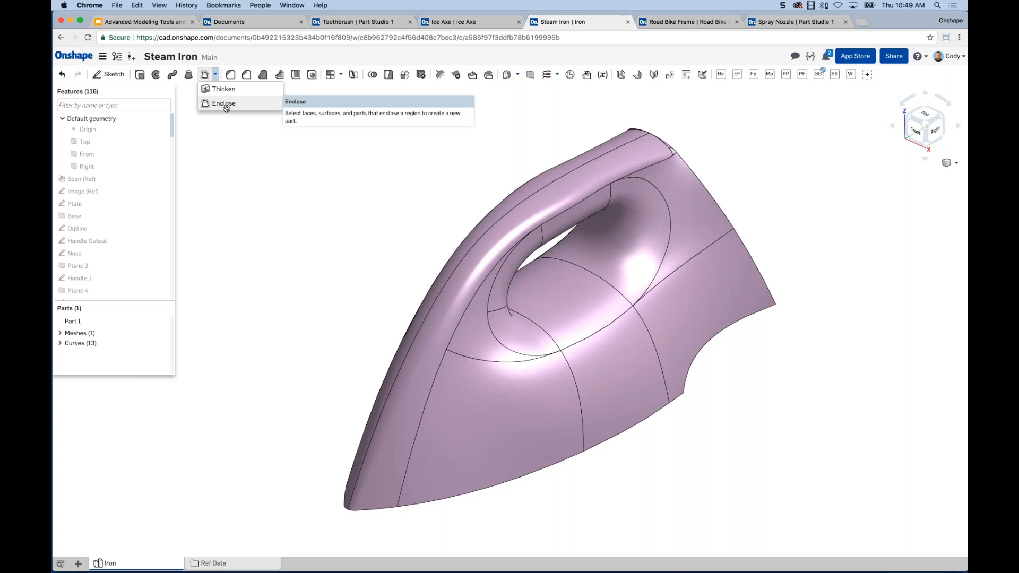
click(312, 169)
middle_drag(331, 175, 330, 177)
scroll(628, 305, down, 1)
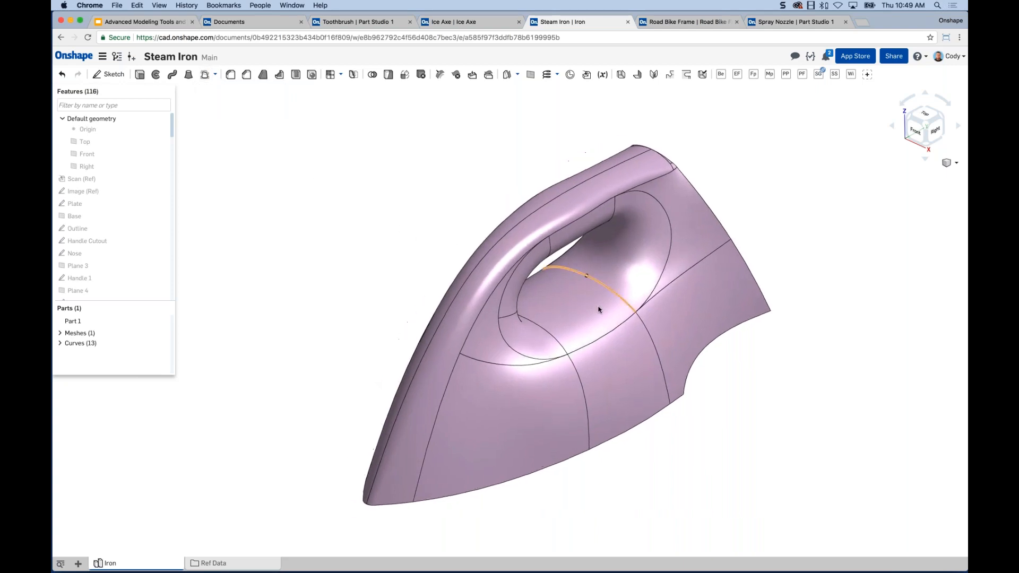
scroll(596, 306, up, 2)
middle_drag(596, 306, 602, 297)
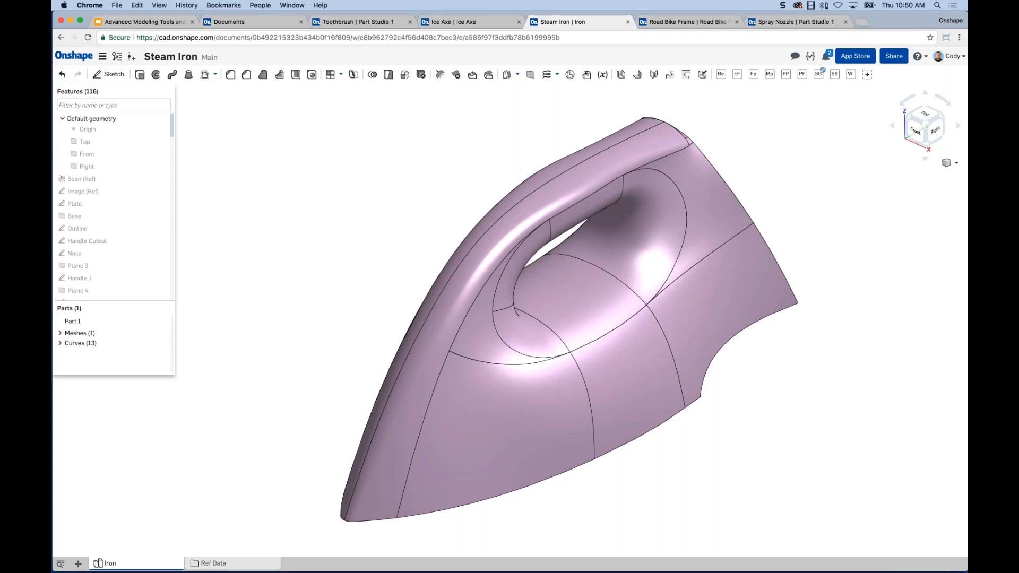
- Switch to the Advanced Modeling Tools and Workflows presentation in Google Slides and present it from the closing Thank You slide
click(159, 24)
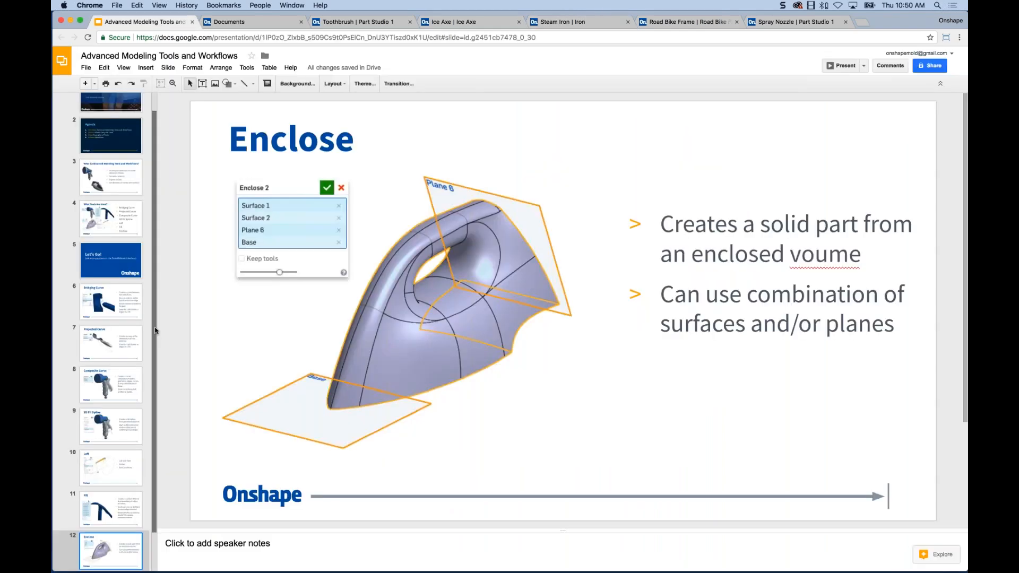
scroll(152, 371, down, 2)
click(133, 550)
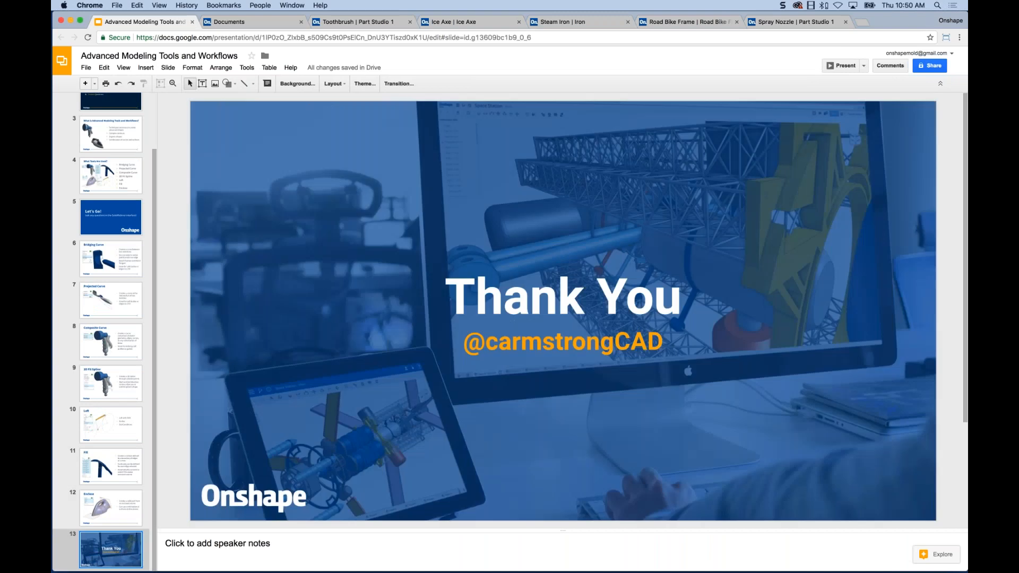
click(830, 66)
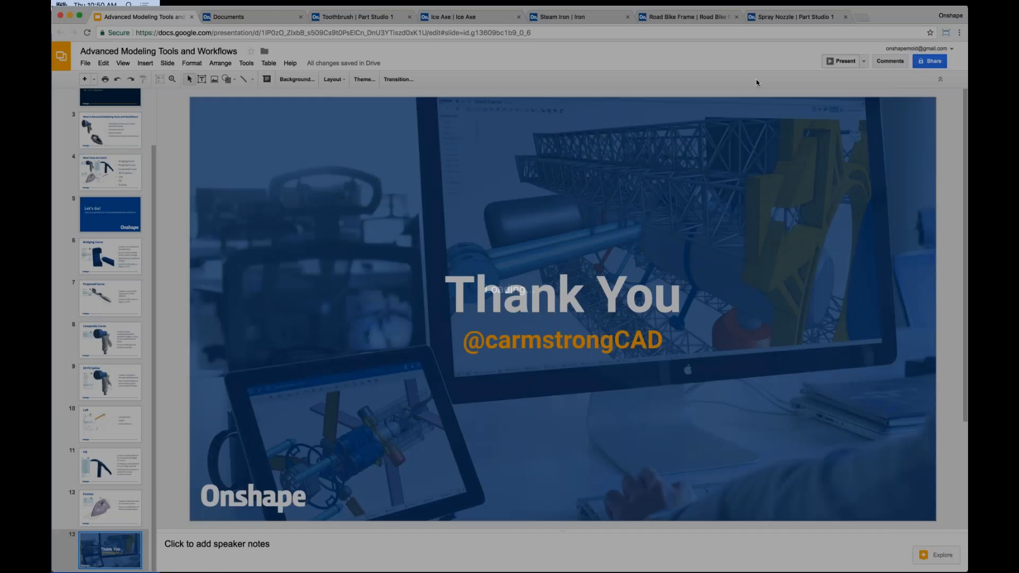